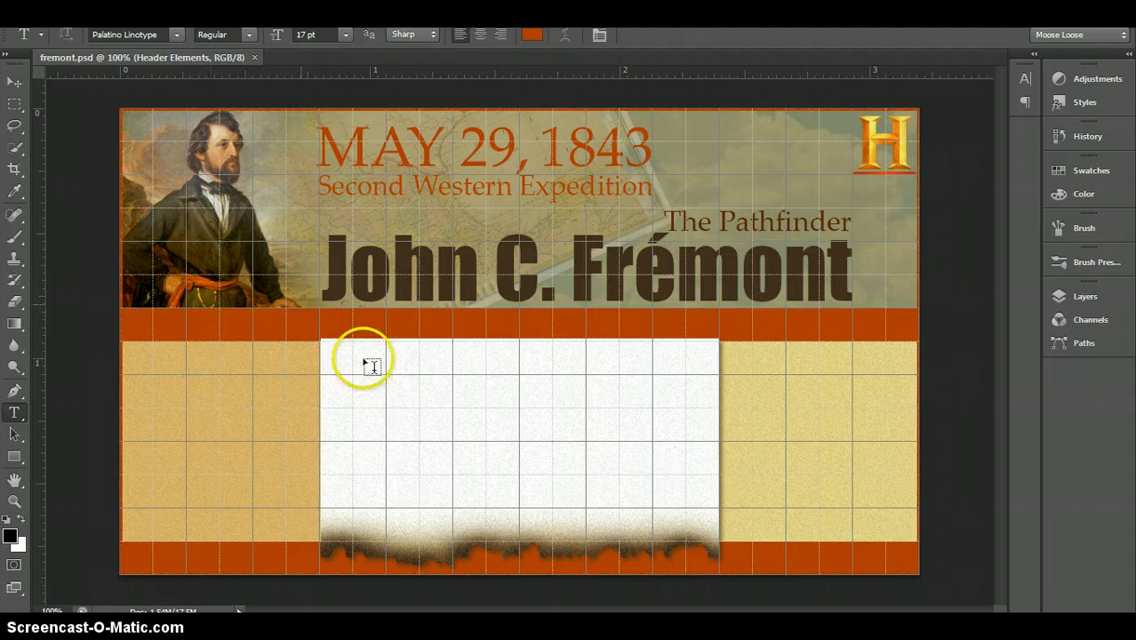
Step: Add centre-aligned text reading "Home" on the orange bar below the portrait with the Type tool
{"action": "left_click", "coordinate": [14, 103]}
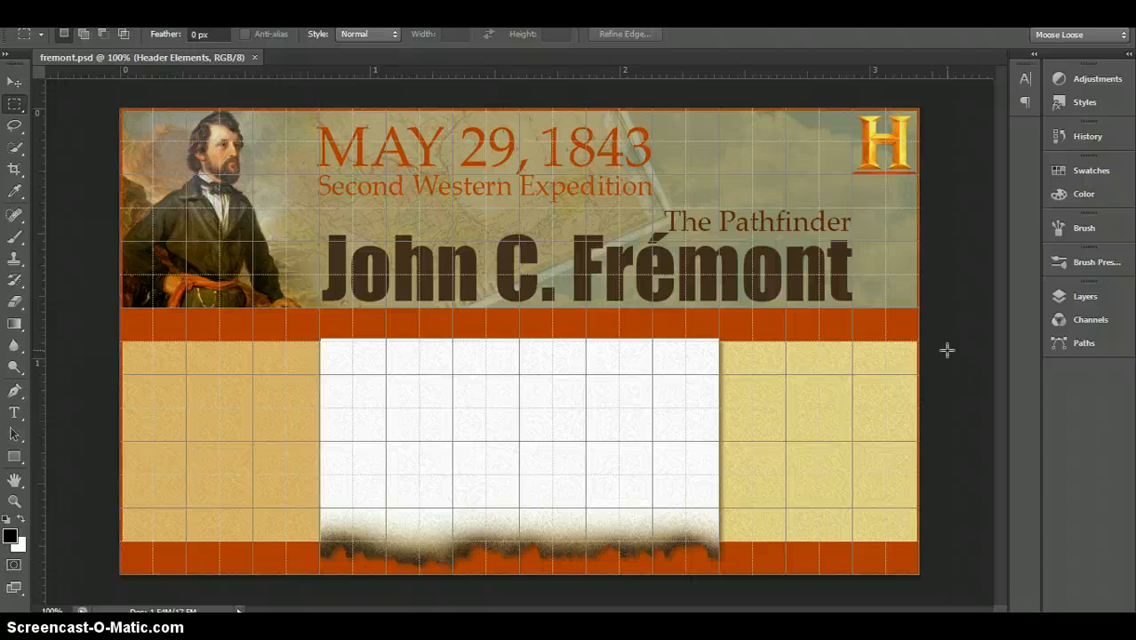
{"action": "left_click", "coordinate": [15, 412]}
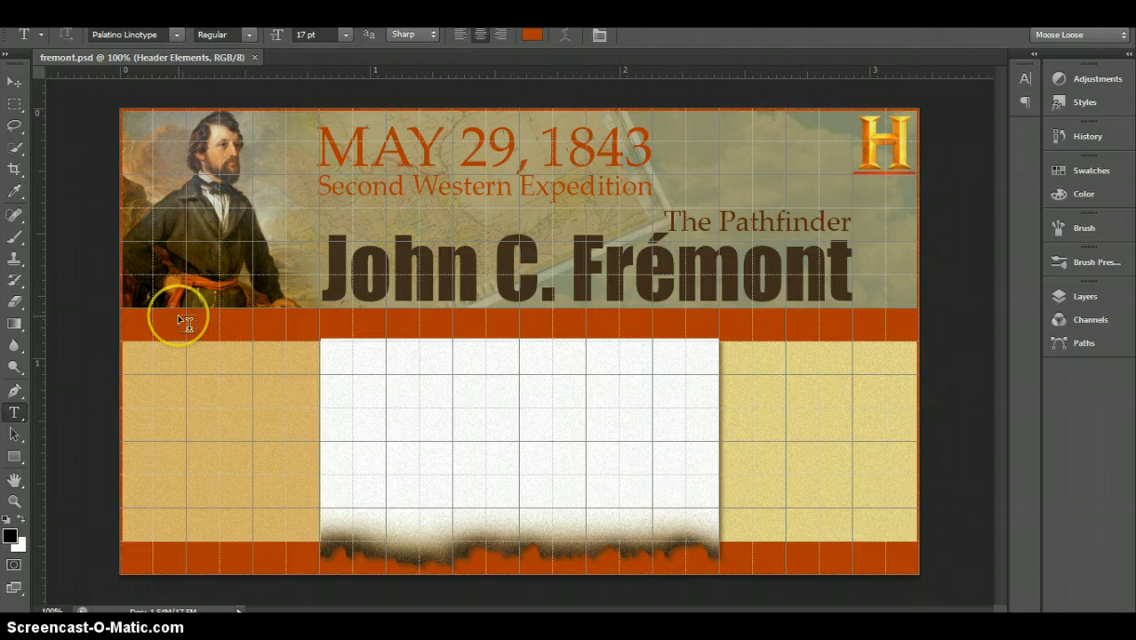
{"action": "left_click_drag", "start_coordinate": [145, 282], "coordinate": [221, 342]}
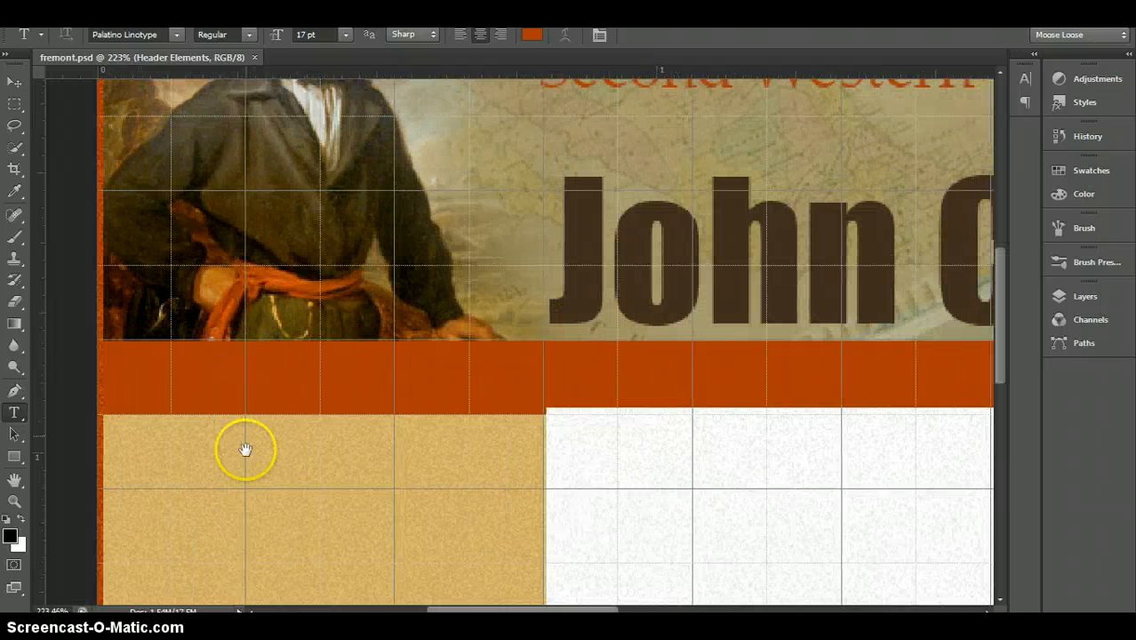
{"action": "left_click", "coordinate": [237, 377]}
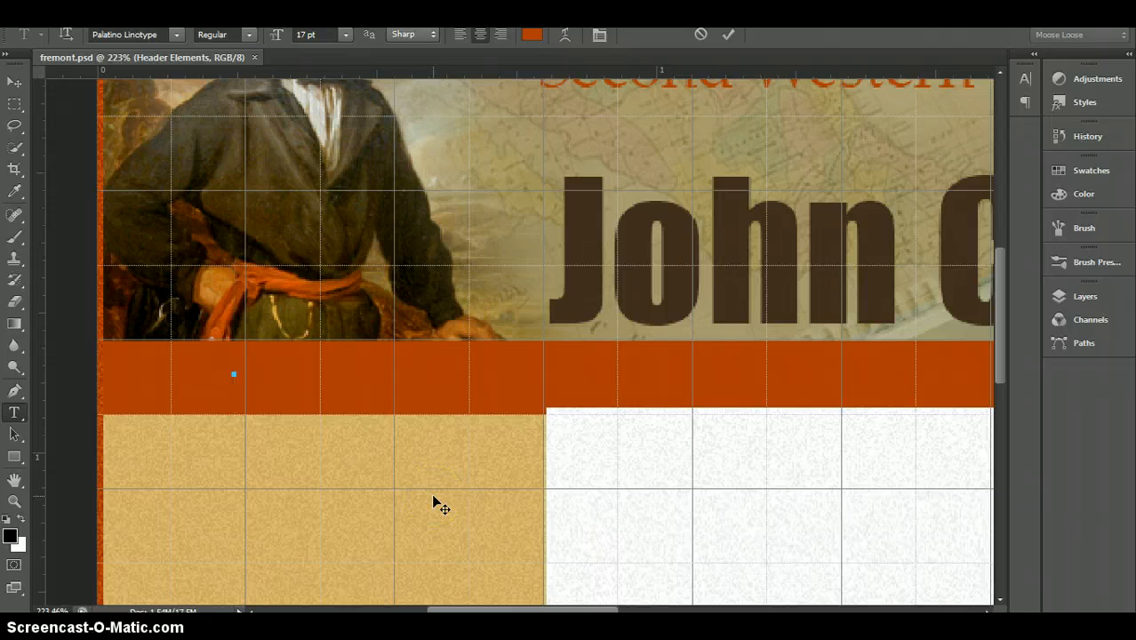
{"action": "type", "text": "Home"}
{"action": "left_click", "coordinate": [380, 398]}
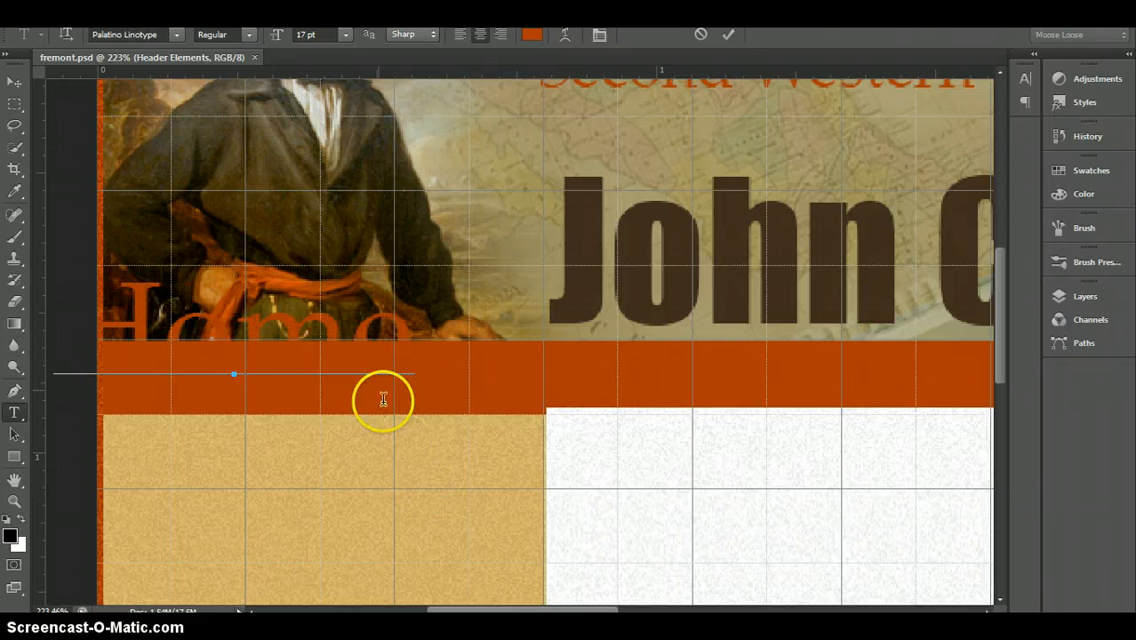
Step: Replace the "Home" text with "Biography"
{"action": "double_click", "coordinate": [303, 322]}
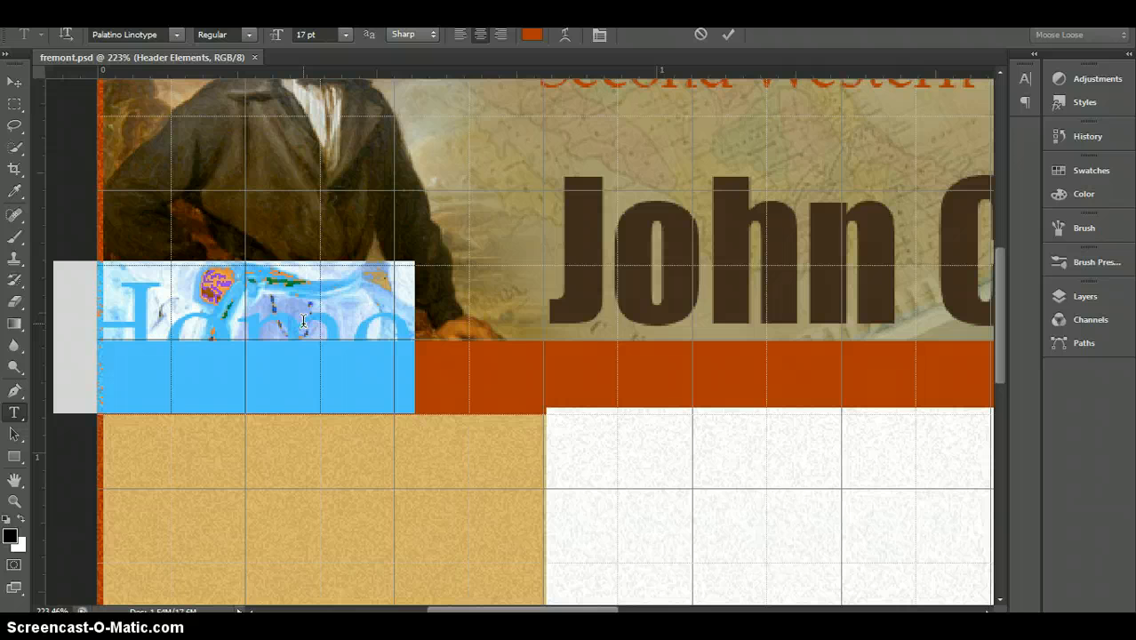
{"action": "type", "text": "Bio"}
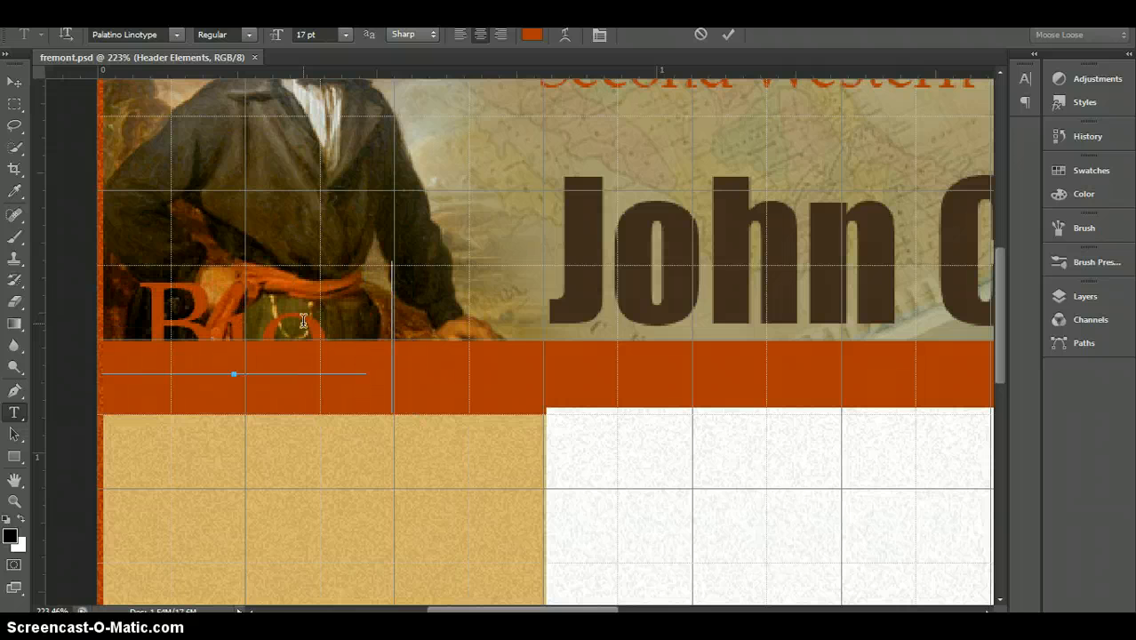
{"action": "type", "text": "graphy"}
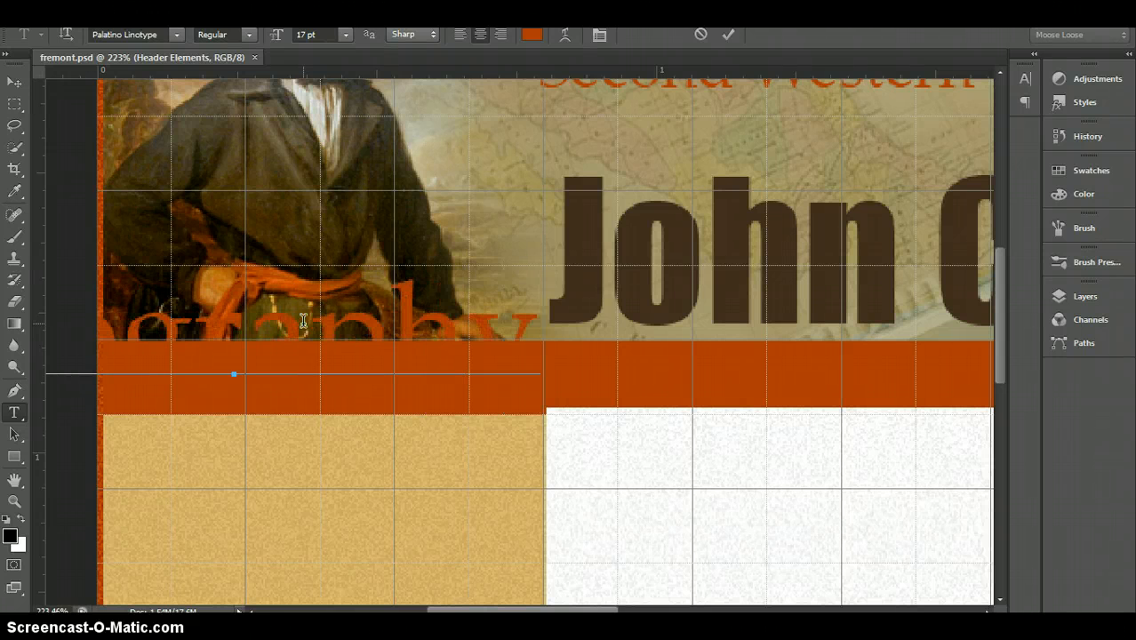
Step: Commit the Biography text and move its layer out of the Header Elements group to above the Text in Header group
{"action": "double_click", "coordinate": [305, 323]}
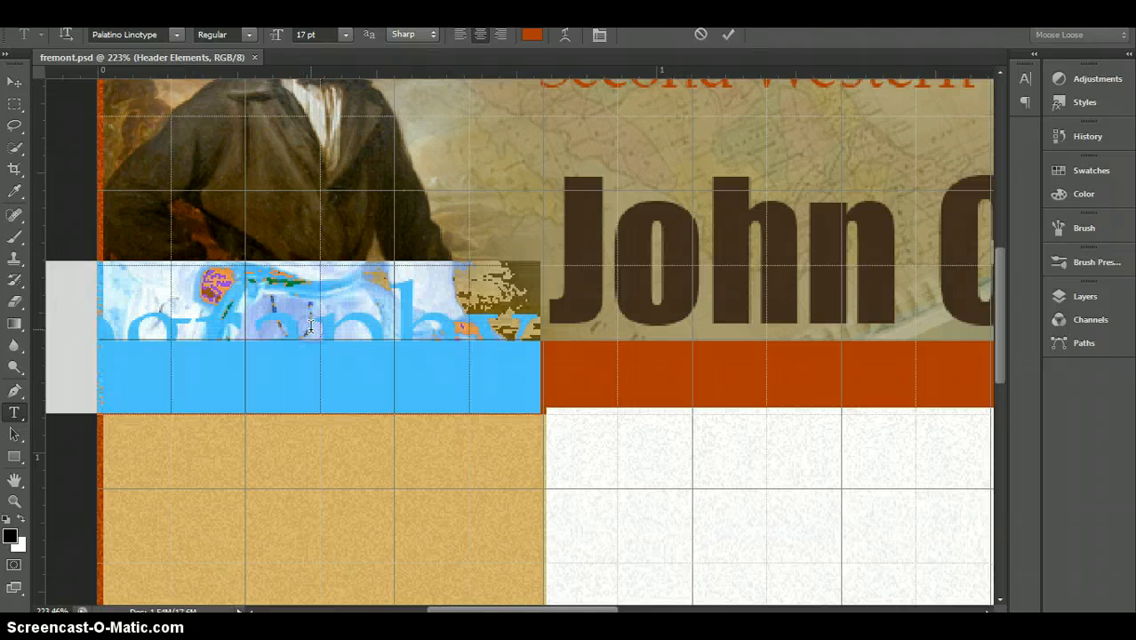
{"action": "left_click", "coordinate": [1083, 299]}
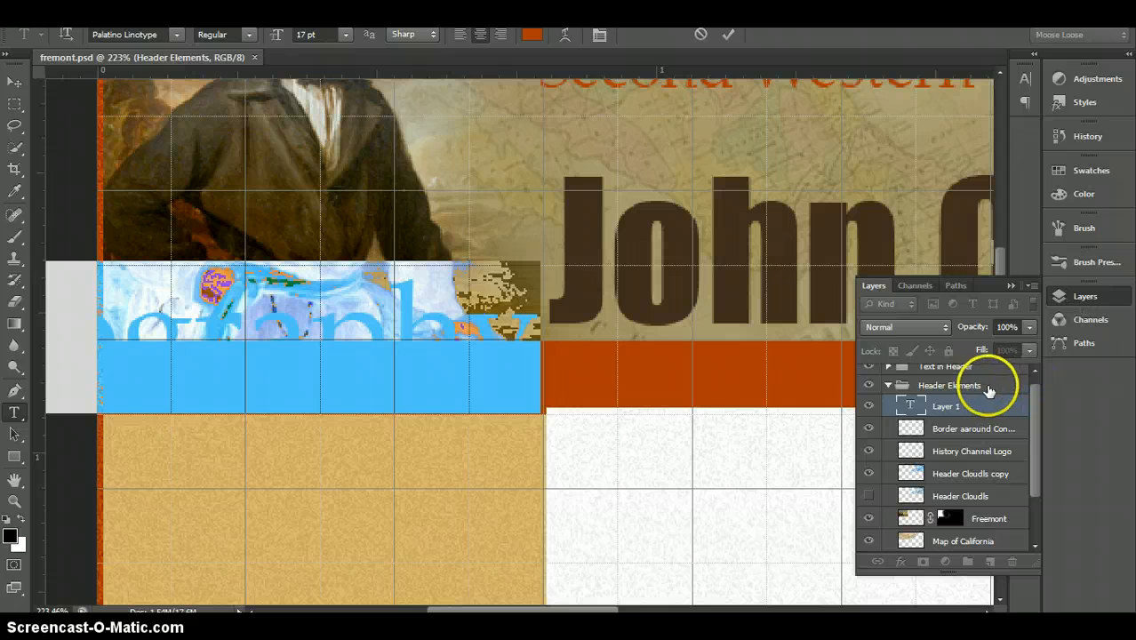
{"action": "left_click_drag", "start_coordinate": [1035, 398], "coordinate": [1029, 376]}
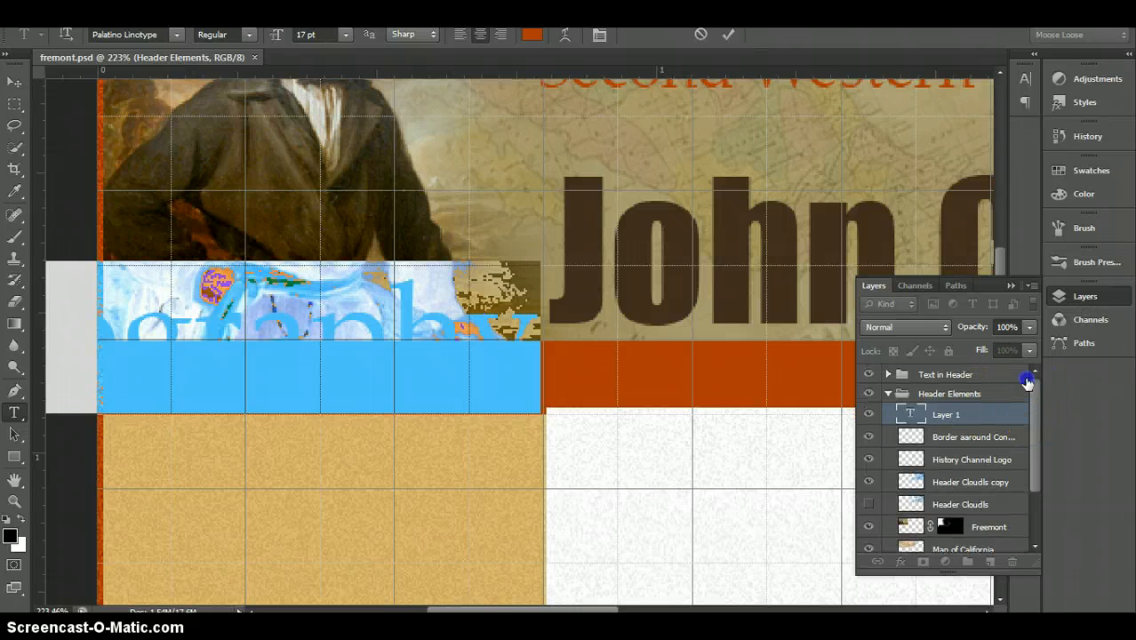
{"action": "left_click", "coordinate": [960, 415]}
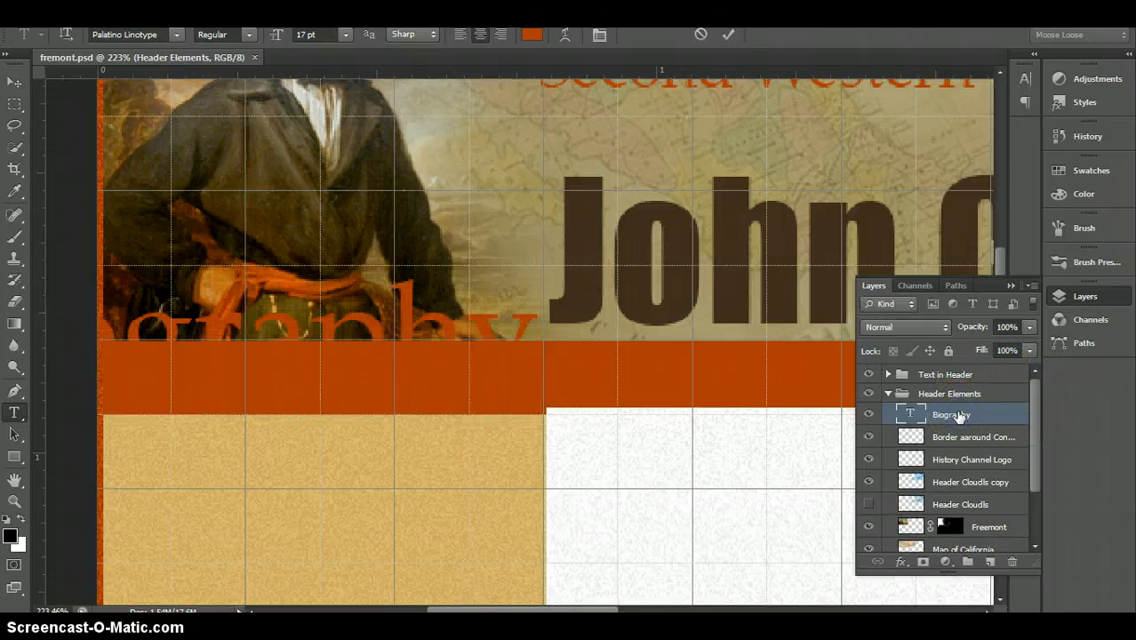
{"action": "left_click_drag", "start_coordinate": [960, 416], "coordinate": [944, 383]}
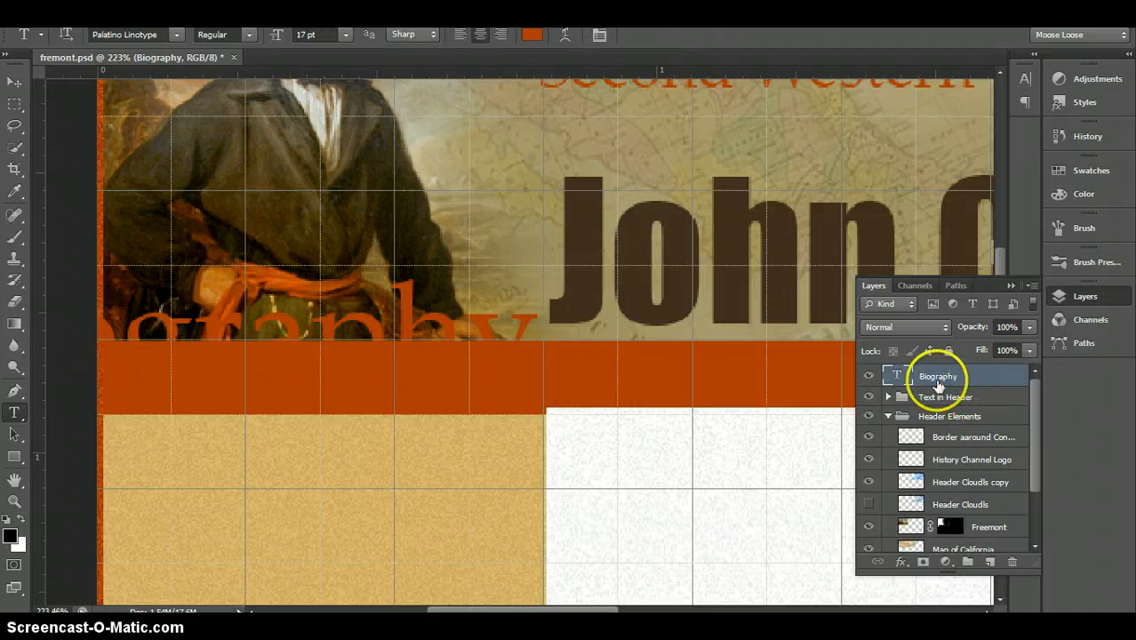
Step: Recolour the Biography text to off-white fbfbfb, sampled from the white content area
{"action": "double_click", "coordinate": [370, 324]}
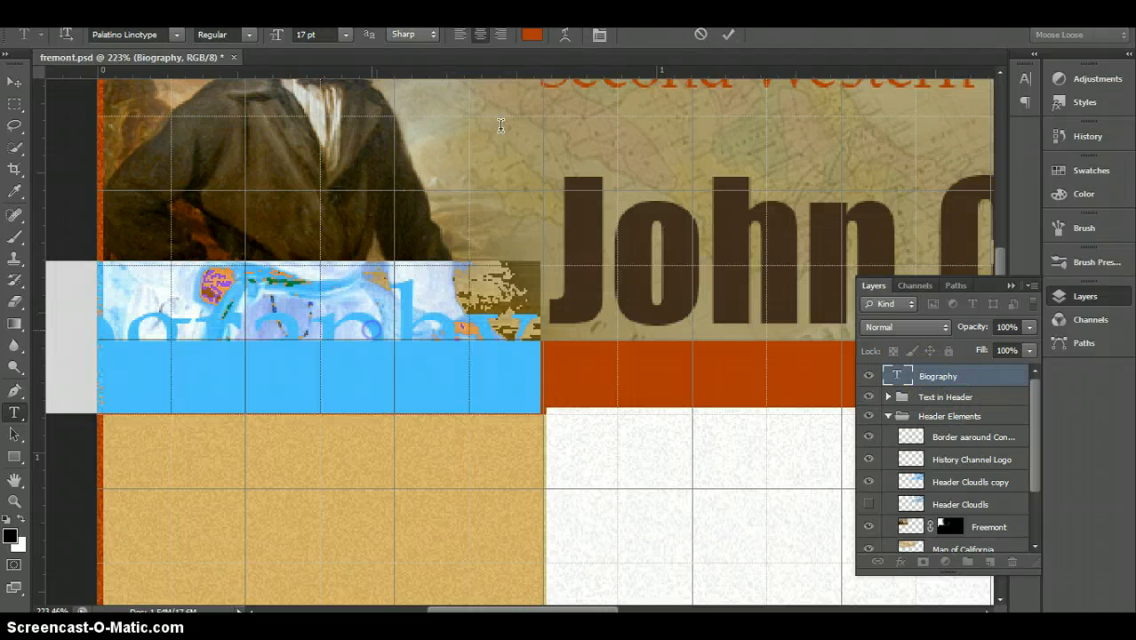
{"action": "left_click", "coordinate": [12, 535]}
{"action": "left_click", "coordinate": [658, 451]}
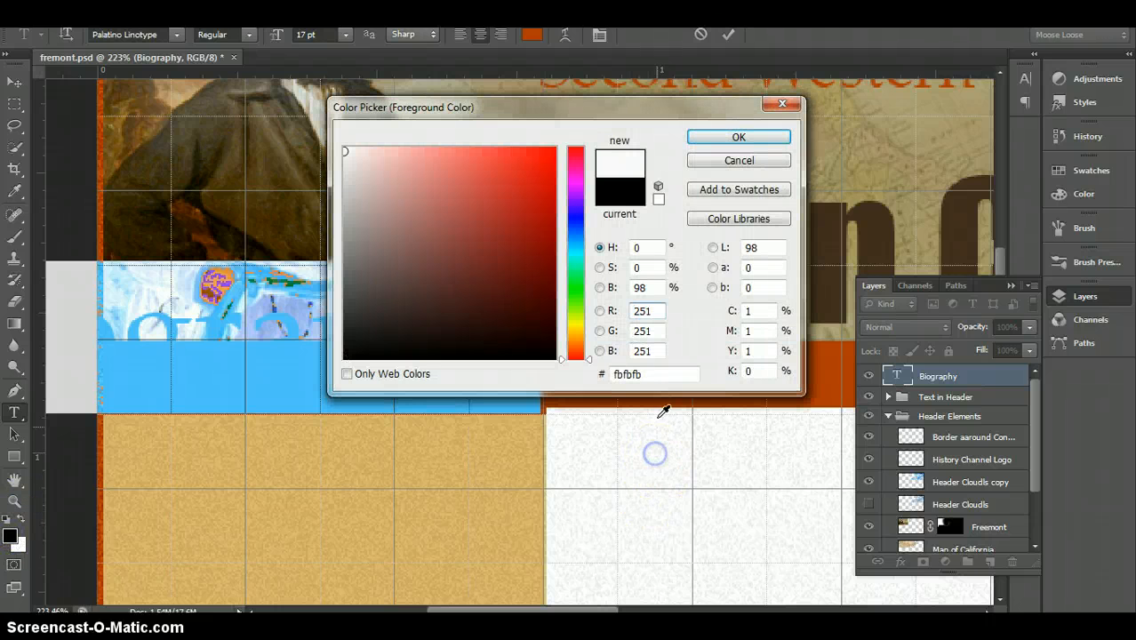
{"action": "left_click", "coordinate": [737, 134]}
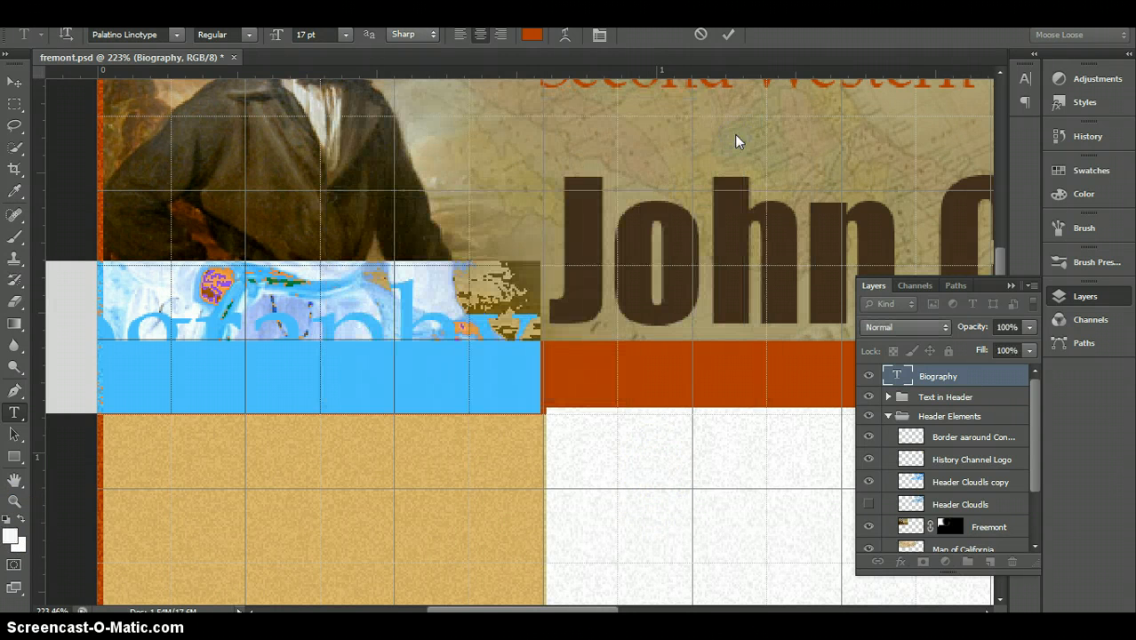
{"action": "left_click", "coordinate": [482, 274]}
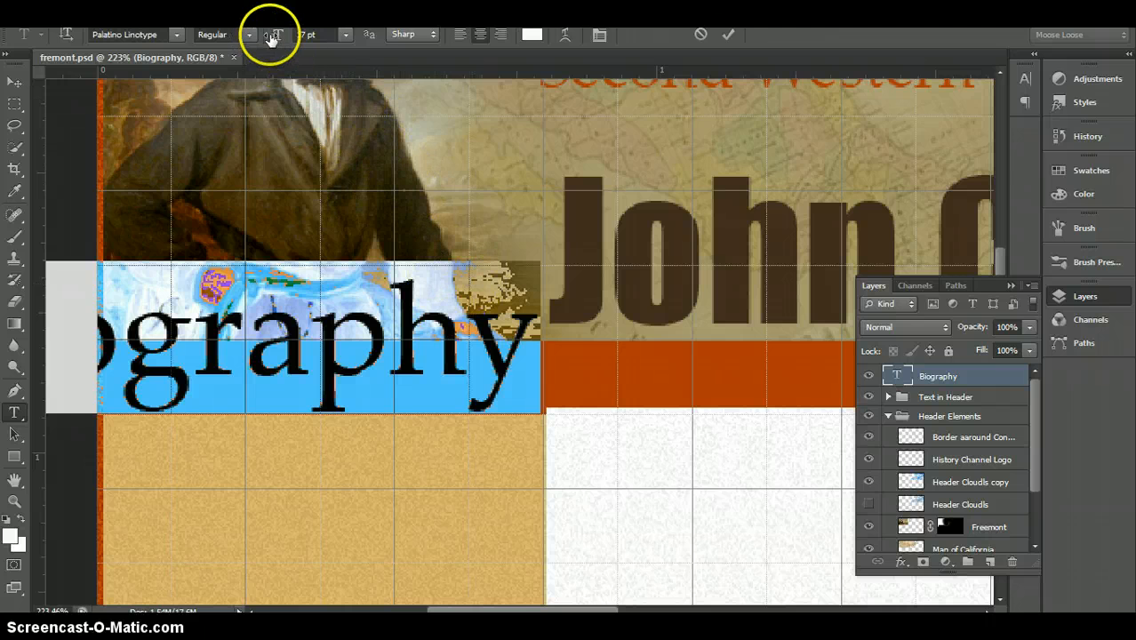
Step: Set the Biography text size to 7 pt and move the text down into the orange bar
{"action": "left_click_drag", "start_coordinate": [273, 35], "coordinate": [277, 39]}
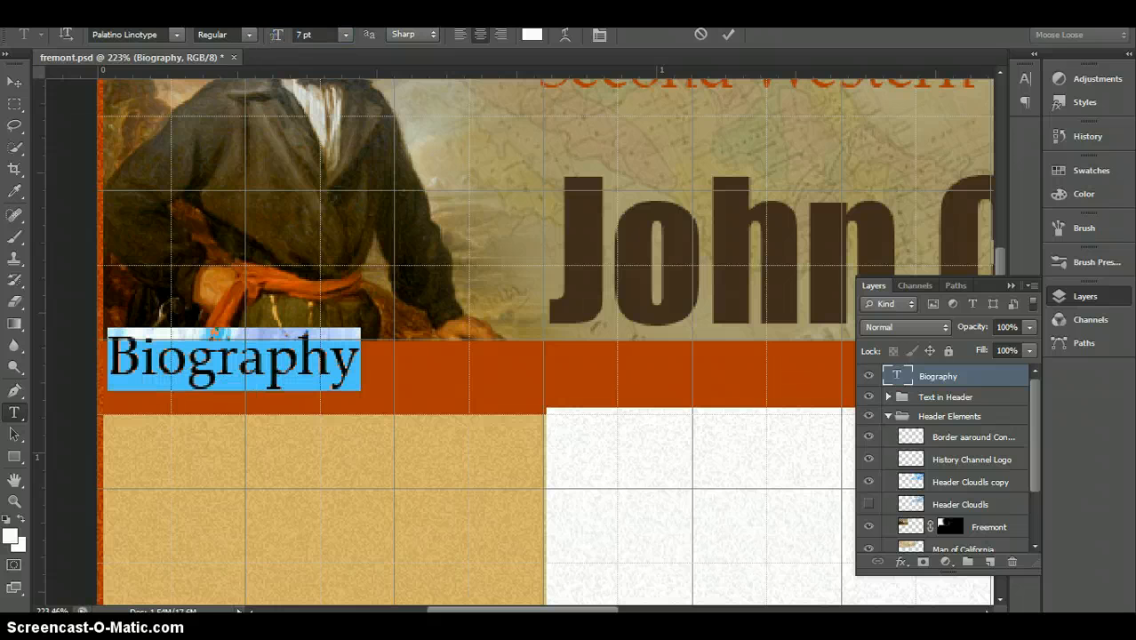
{"action": "left_click", "coordinate": [727, 34]}
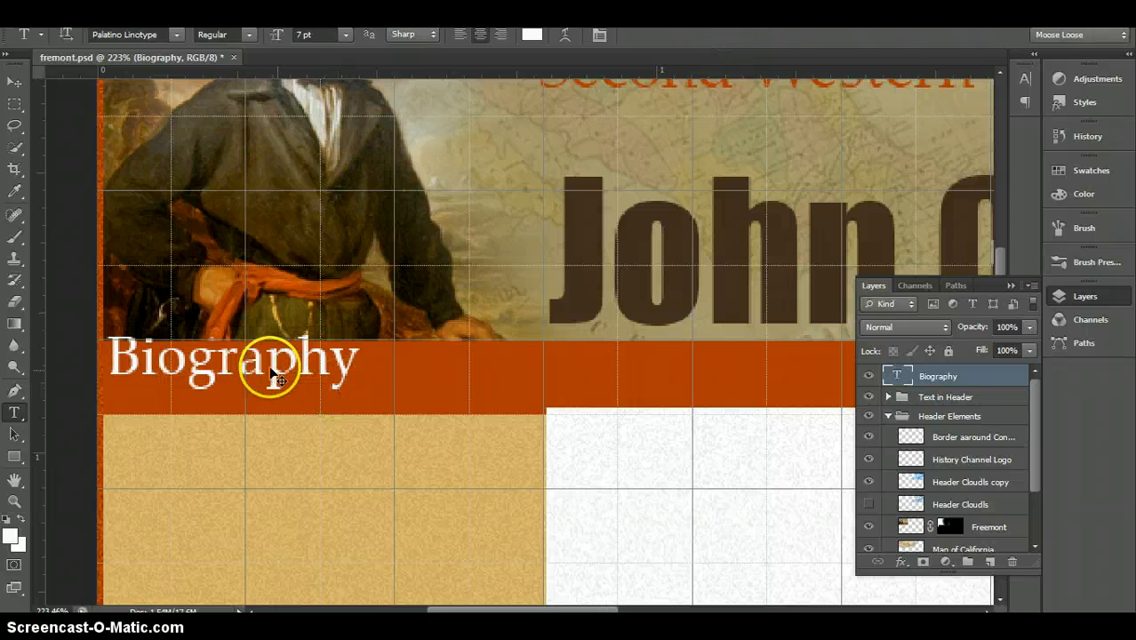
{"action": "left_click_drag", "start_coordinate": [274, 375], "coordinate": [284, 387]}
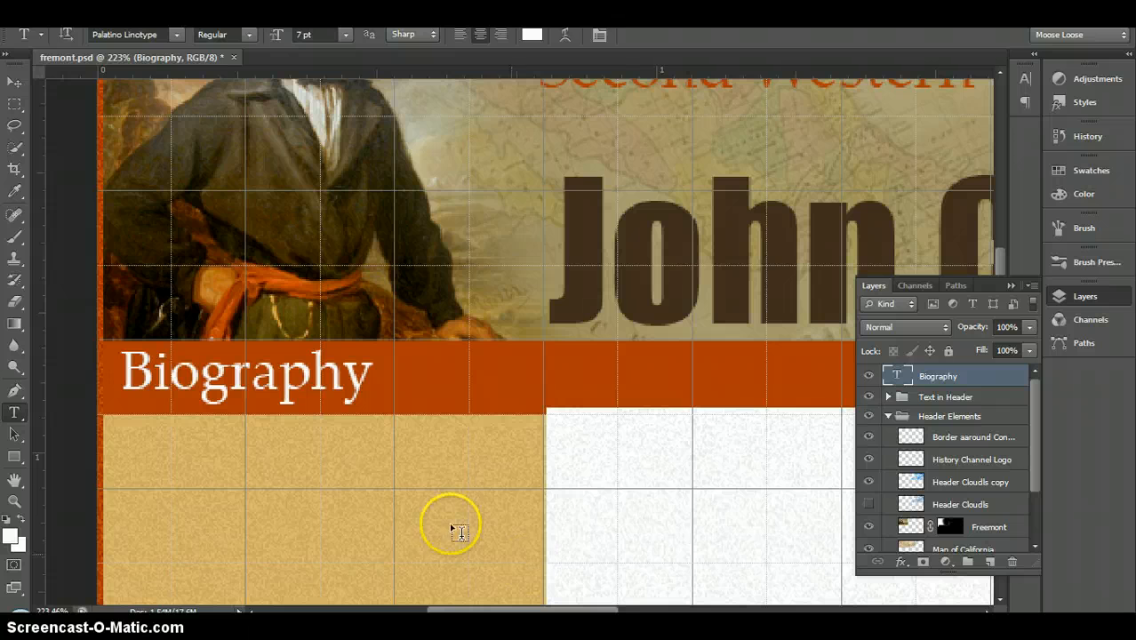
Step: Nudge the Biography text horizontally with Free Transform to X 79.47 px, centring it on the vertical gridline
{"action": "left_click", "coordinate": [941, 379]}
{"action": "key", "text": "ctrl+t"}
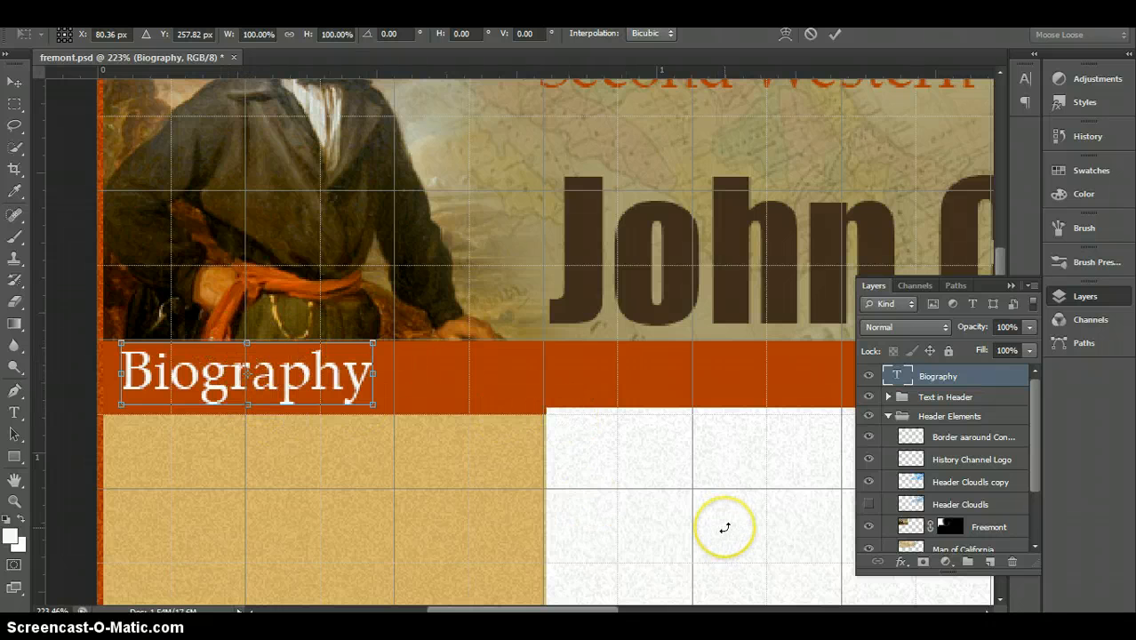
{"action": "key", "text": "Left"}
{"action": "key", "text": "Left"}
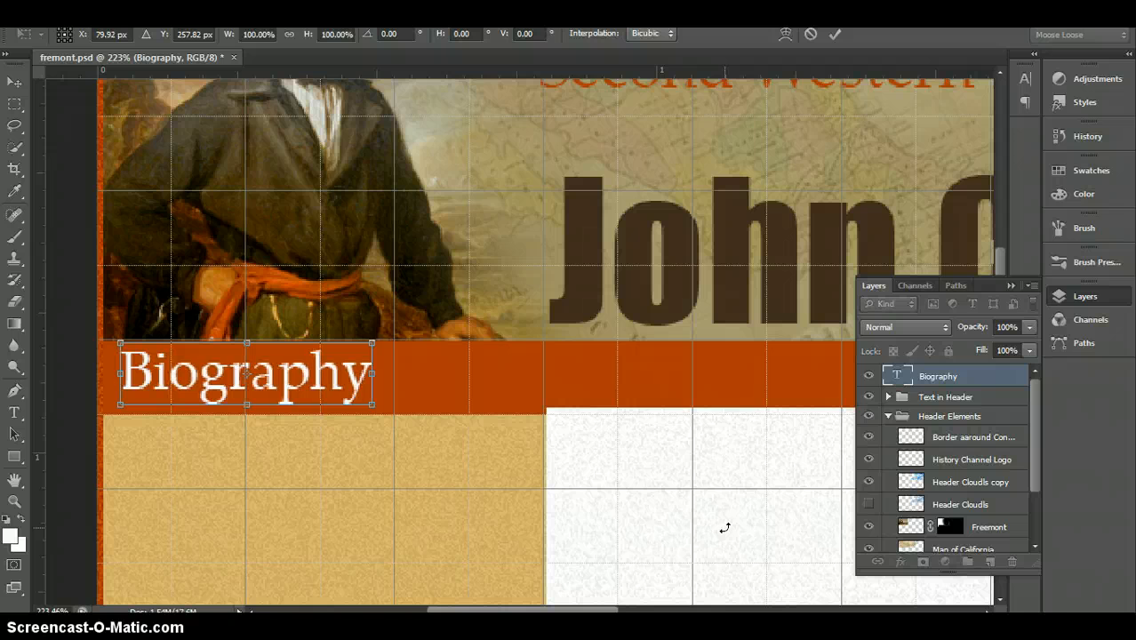
{"action": "key", "text": "Left"}
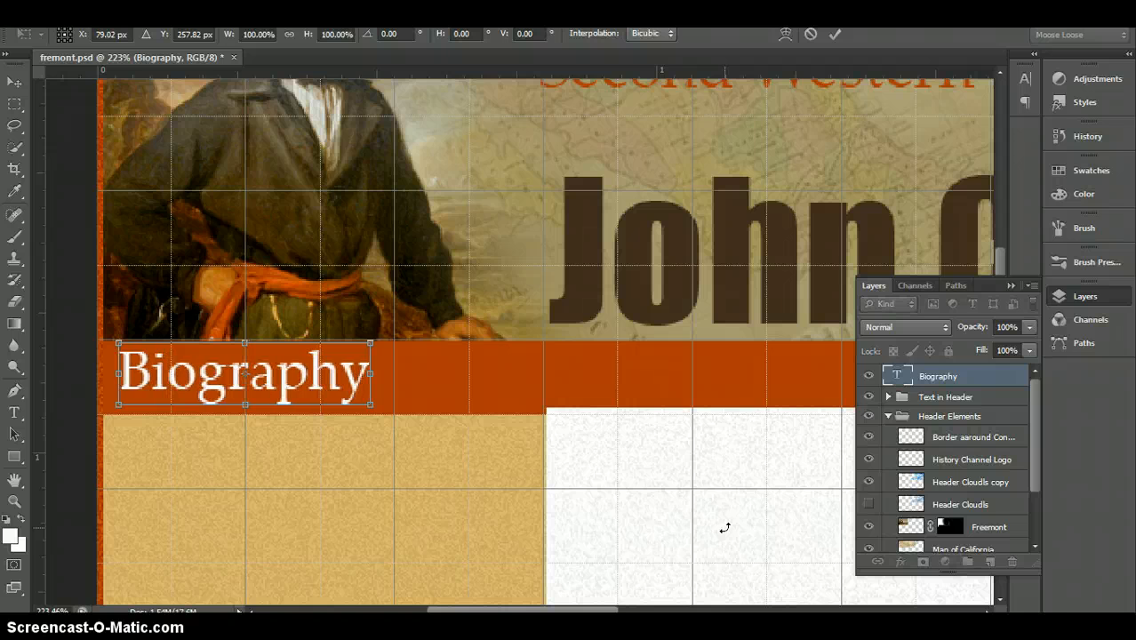
{"action": "key", "text": "Right"}
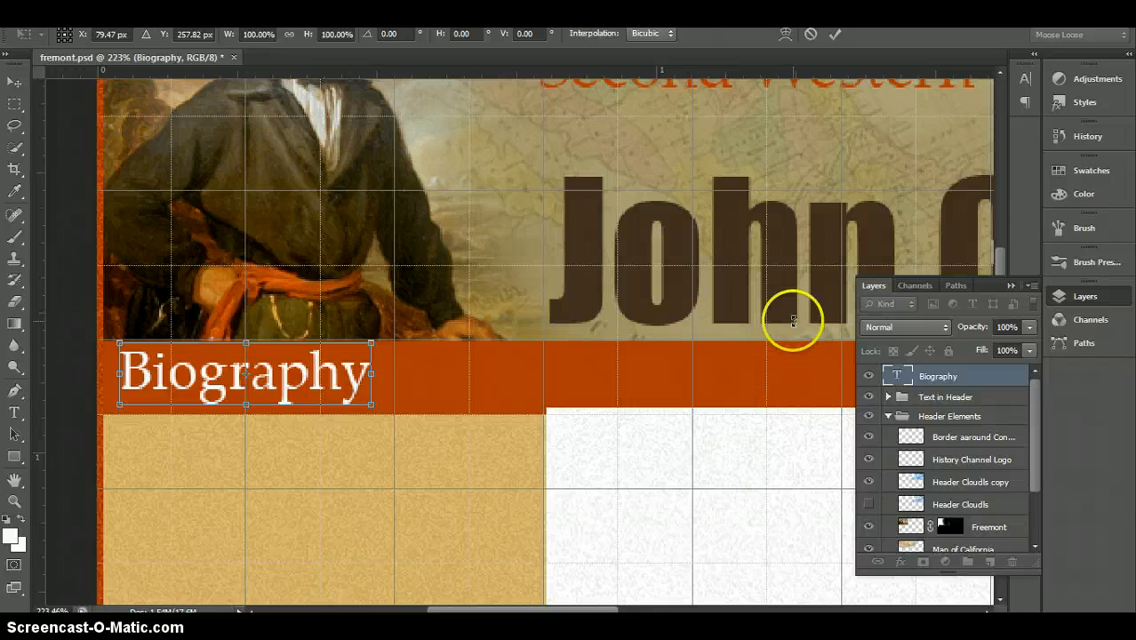
{"action": "left_click", "coordinate": [834, 35]}
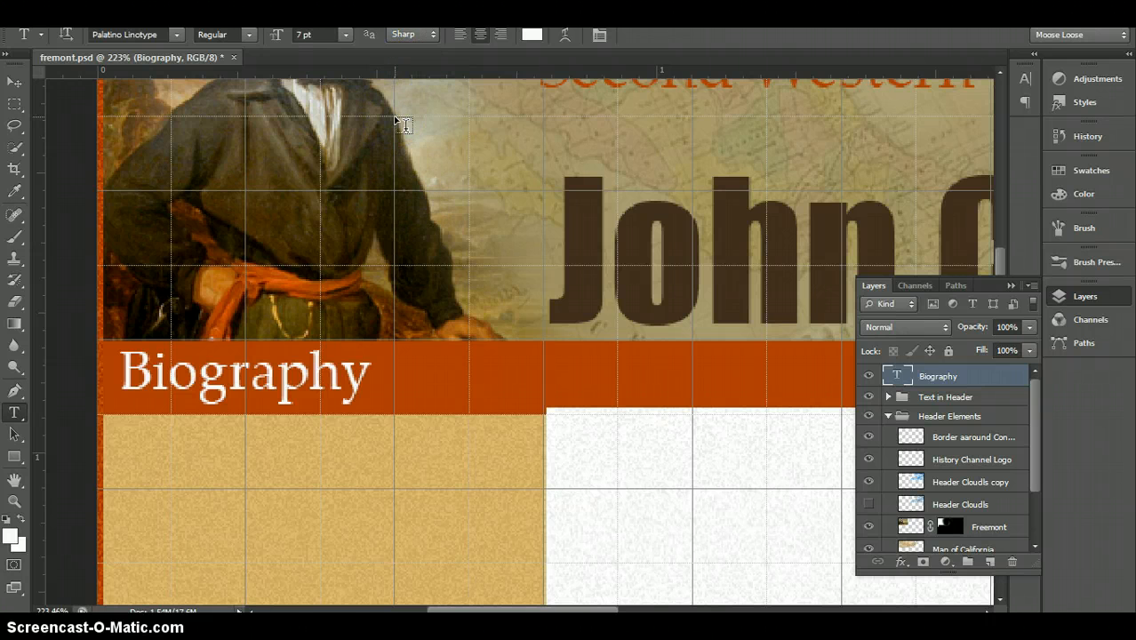
Step: Toggle the rulers off and back on
{"action": "key", "text": "ctrl+r"}
{"action": "key", "text": "ctrl+r"}
{"action": "key", "text": "ctrl+r"}
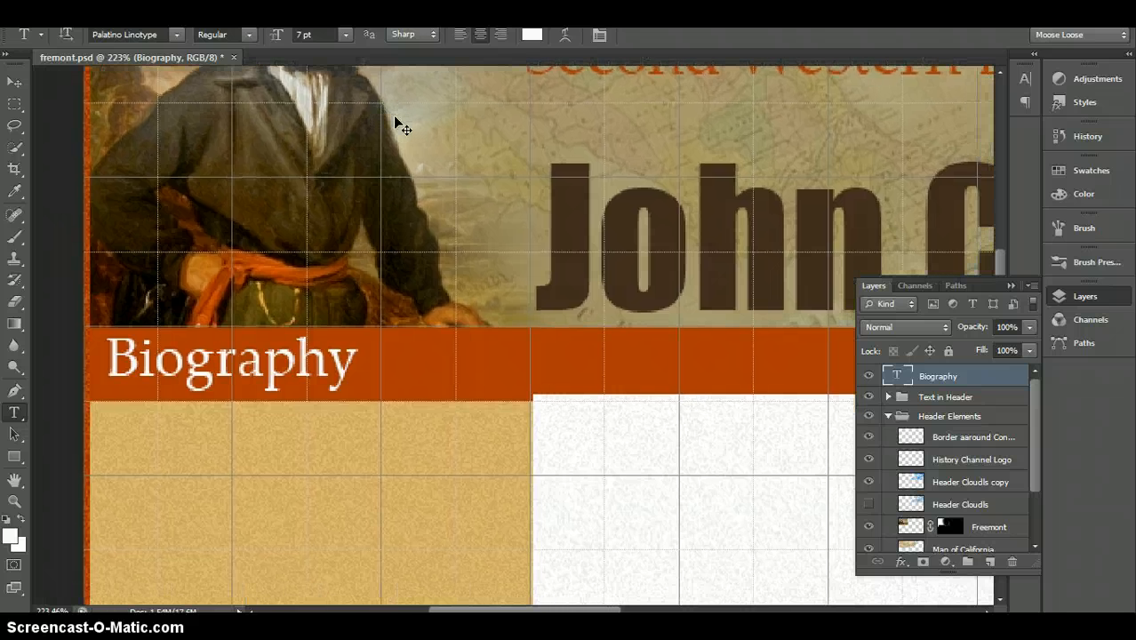
{"action": "key", "text": "ctrl+r"}
{"action": "key", "text": "ctrl+r"}
{"action": "key", "text": "ctrl+r"}
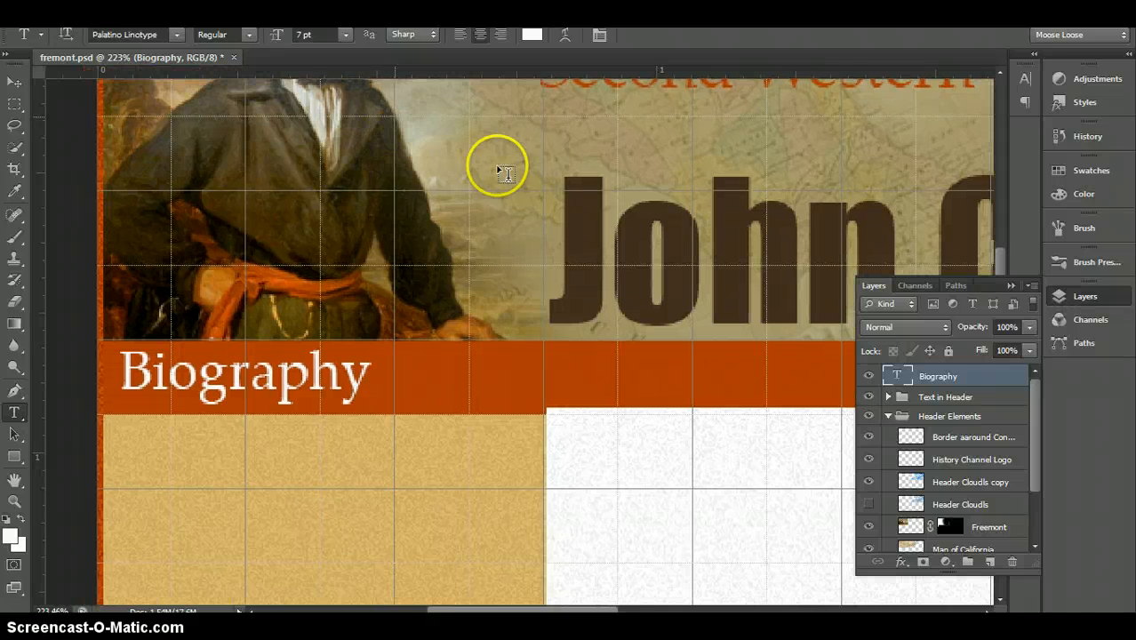
Step: Place a horizontal guide through the vertical centre of the Biography text, using its transform box as reference
{"action": "left_click", "coordinate": [926, 379]}
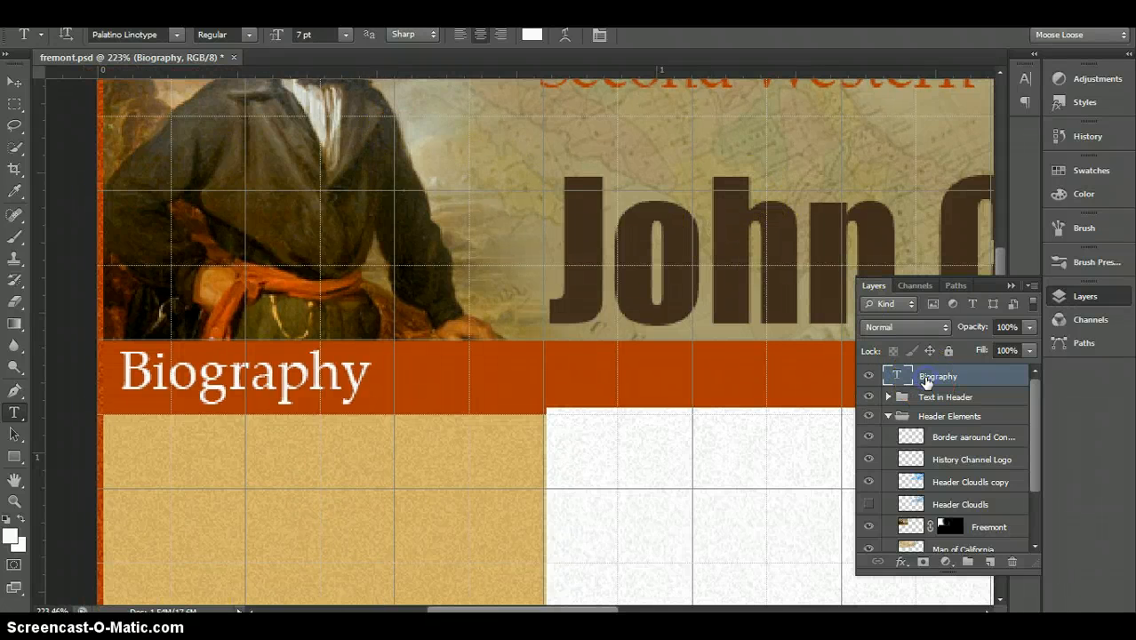
{"action": "key", "text": "ctrl+t"}
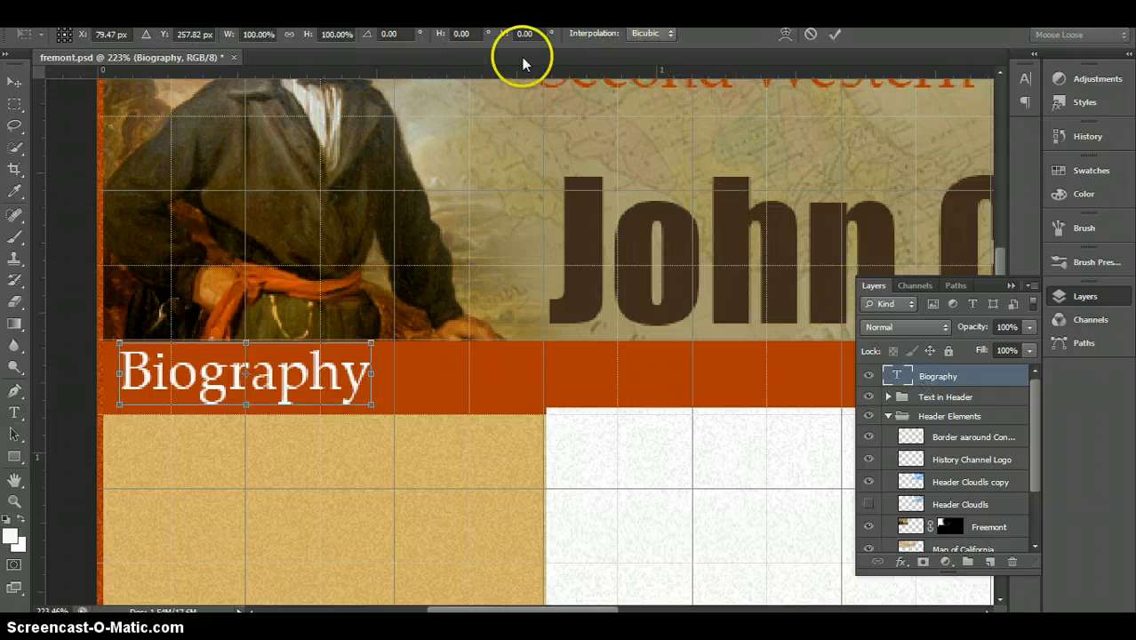
{"action": "left_click_drag", "start_coordinate": [508, 71], "coordinate": [502, 372]}
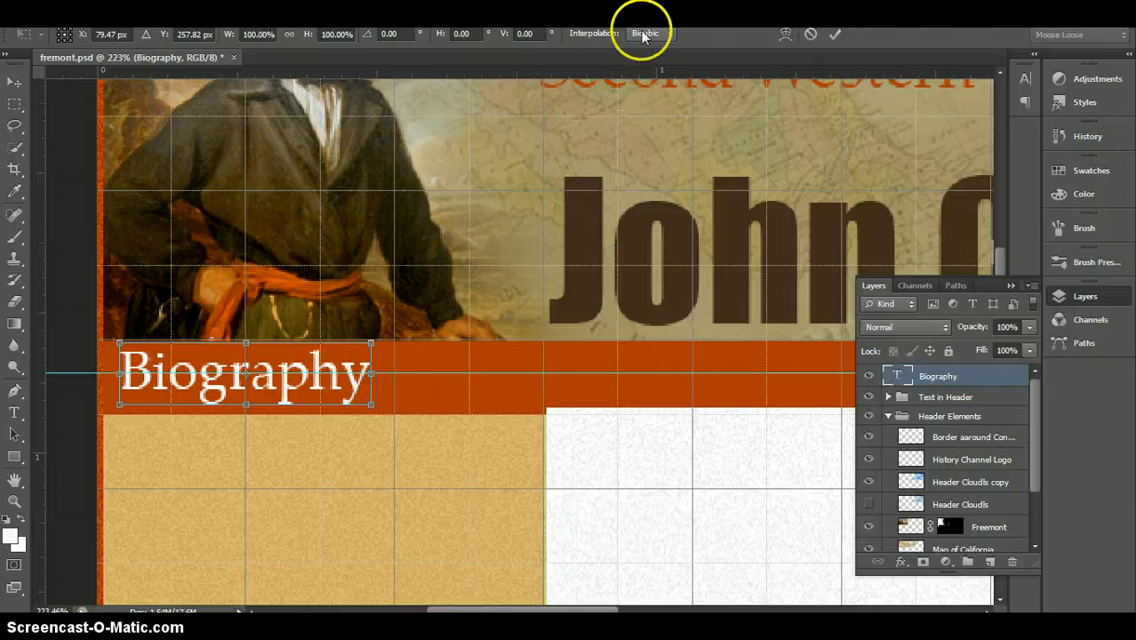
{"action": "left_click", "coordinate": [835, 37]}
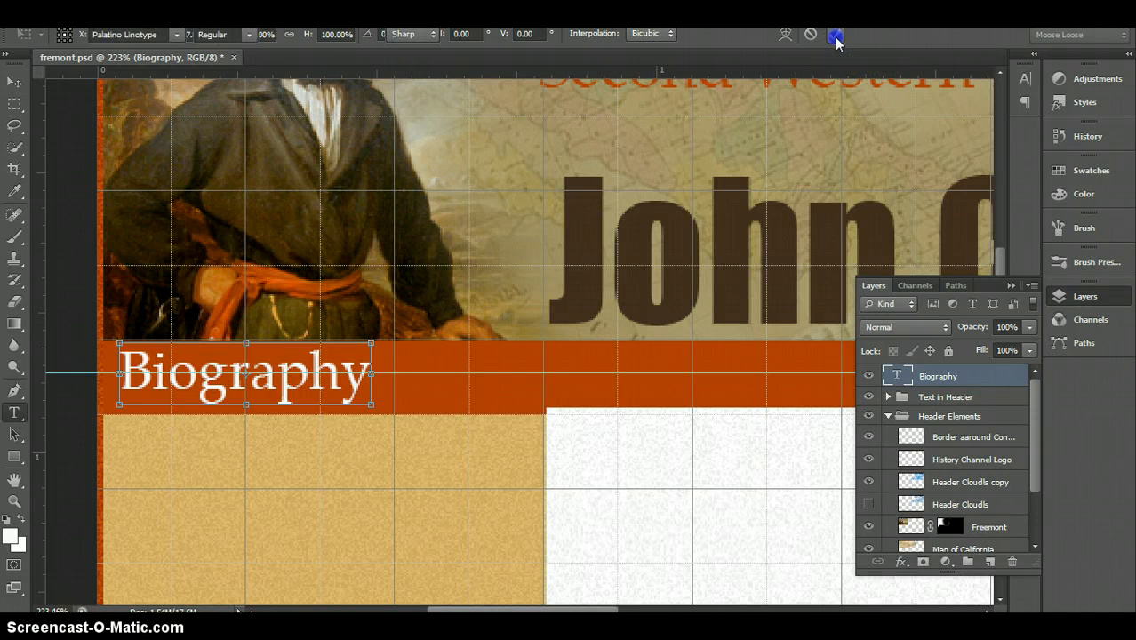
Step: Hide the guides over the page layout
{"action": "left_click", "coordinate": [549, 311], "text": "ctrl+alt"}
{"action": "left_click", "coordinate": [549, 312], "text": "ctrl+alt"}
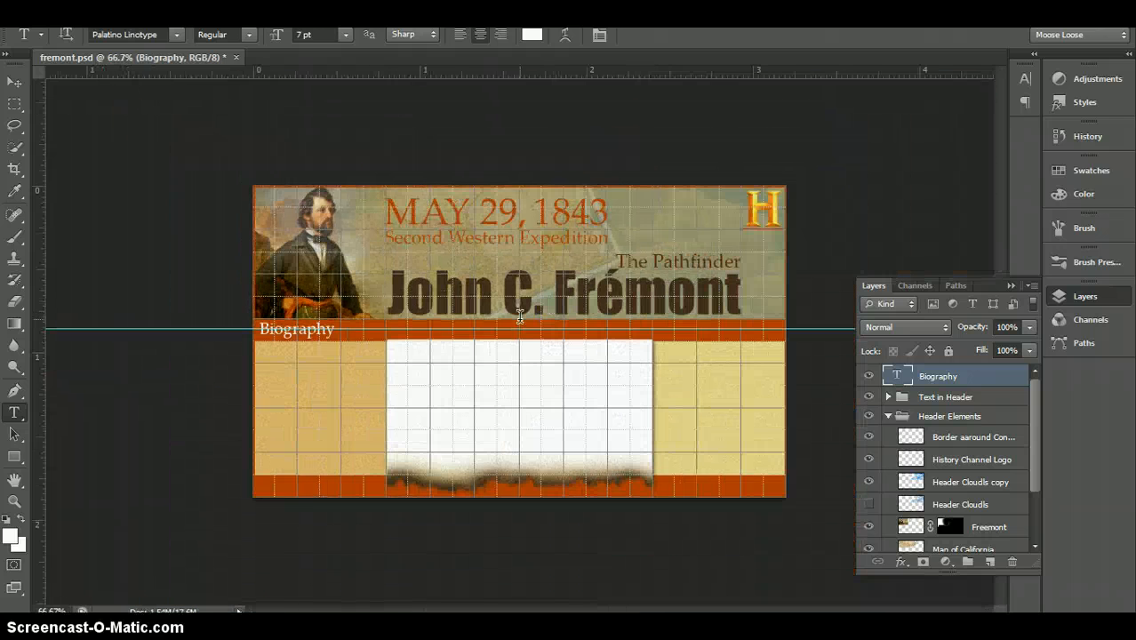
{"action": "left_click", "coordinate": [474, 333], "text": "ctrl"}
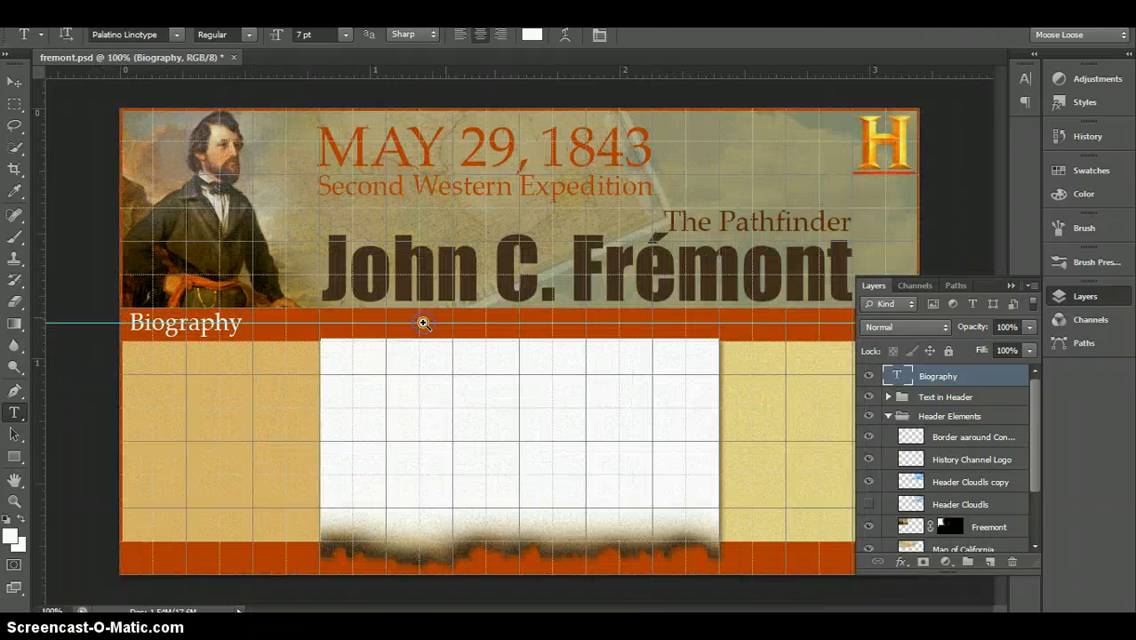
{"action": "left_click", "coordinate": [516, 295]}
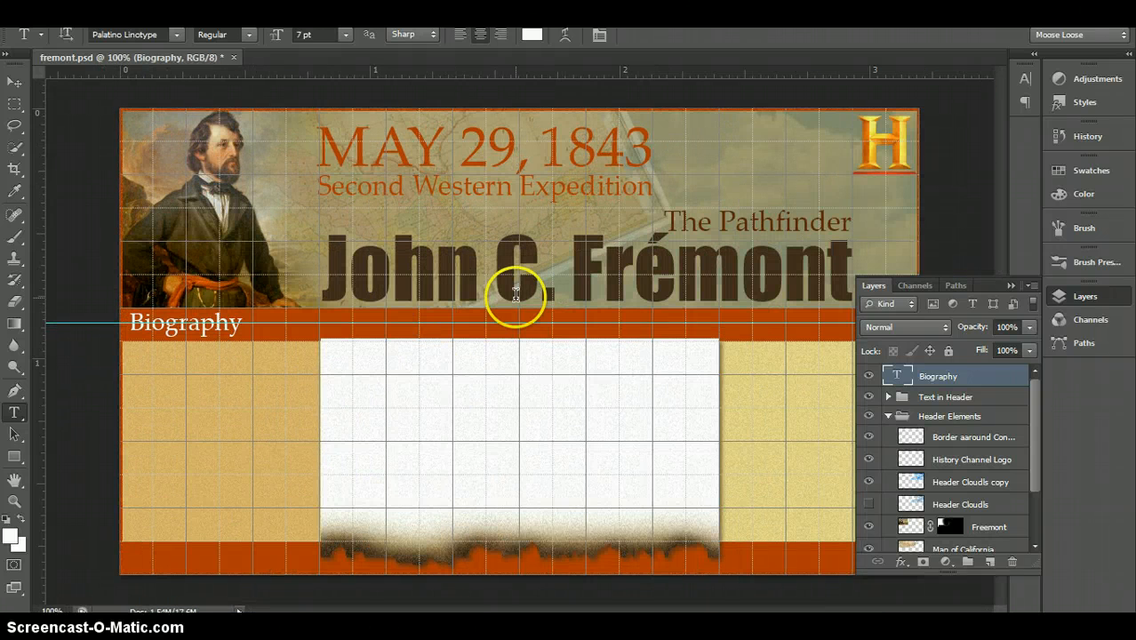
{"action": "key", "text": "ctrl+semicolon"}
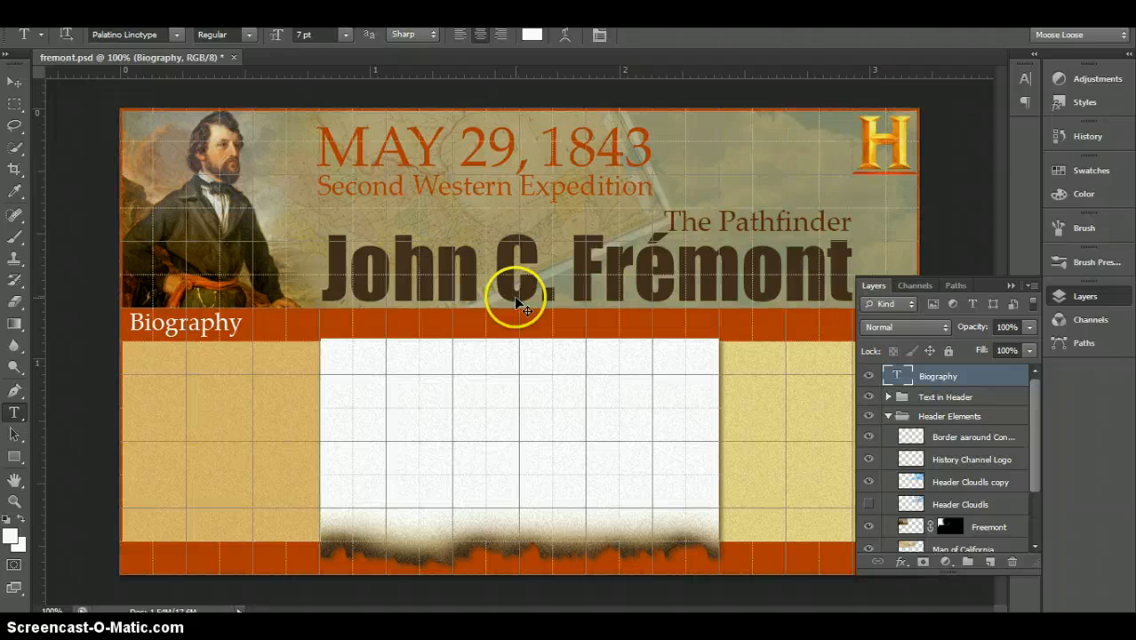
Step: Toggle the guides and the grid off and on several times, leaving both displayed over the layout
{"action": "key", "text": "ctrl+semicolon"}
{"action": "key", "text": "ctrl+apostrophe"}
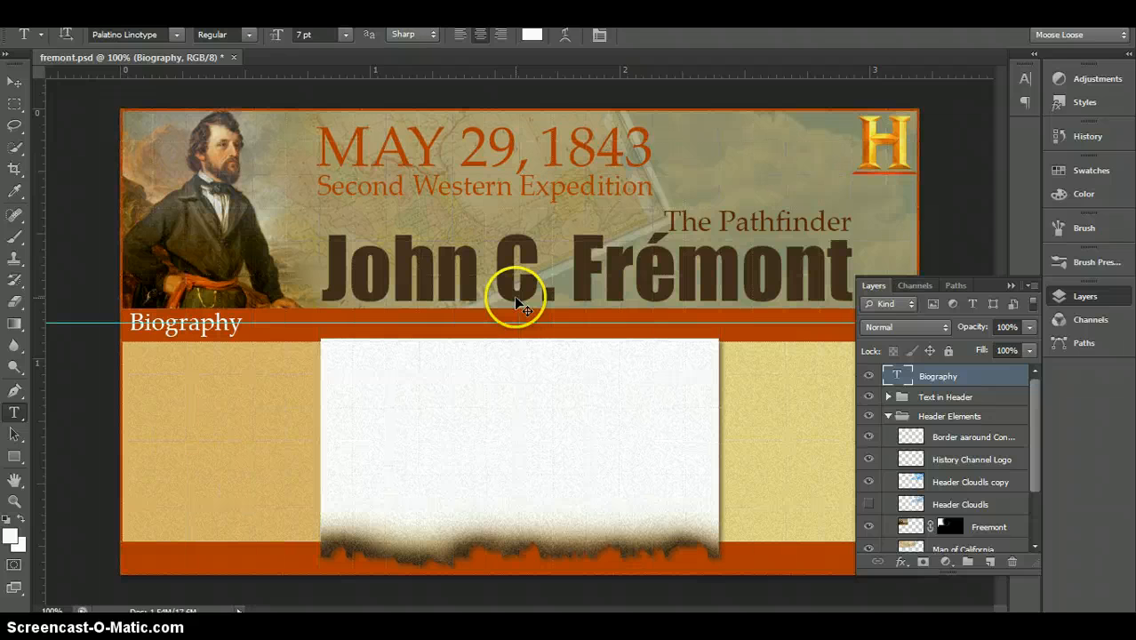
{"action": "key", "text": "ctrl+semicolon"}
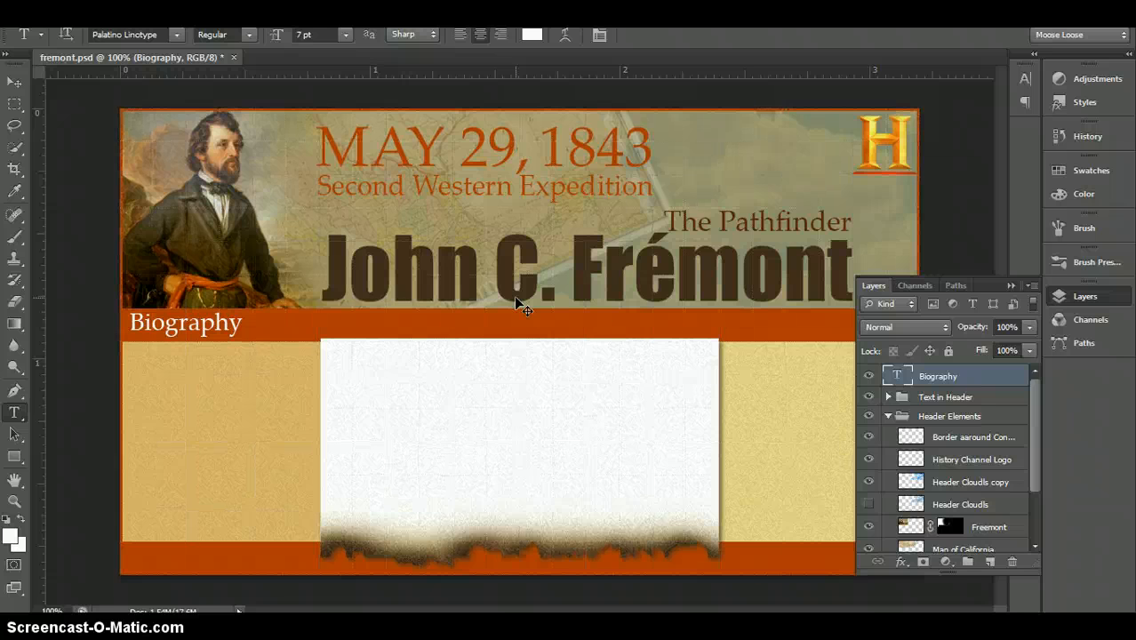
{"action": "key", "text": "ctrl+apostrophe"}
{"action": "key", "text": "ctrl+apostrophe"}
{"action": "key", "text": "ctrl+semicolon"}
{"action": "key", "text": "ctrl+apostrophe"}
{"action": "key", "text": "ctrl+semicolon"}
{"action": "key", "text": "ctrl+semicolon"}
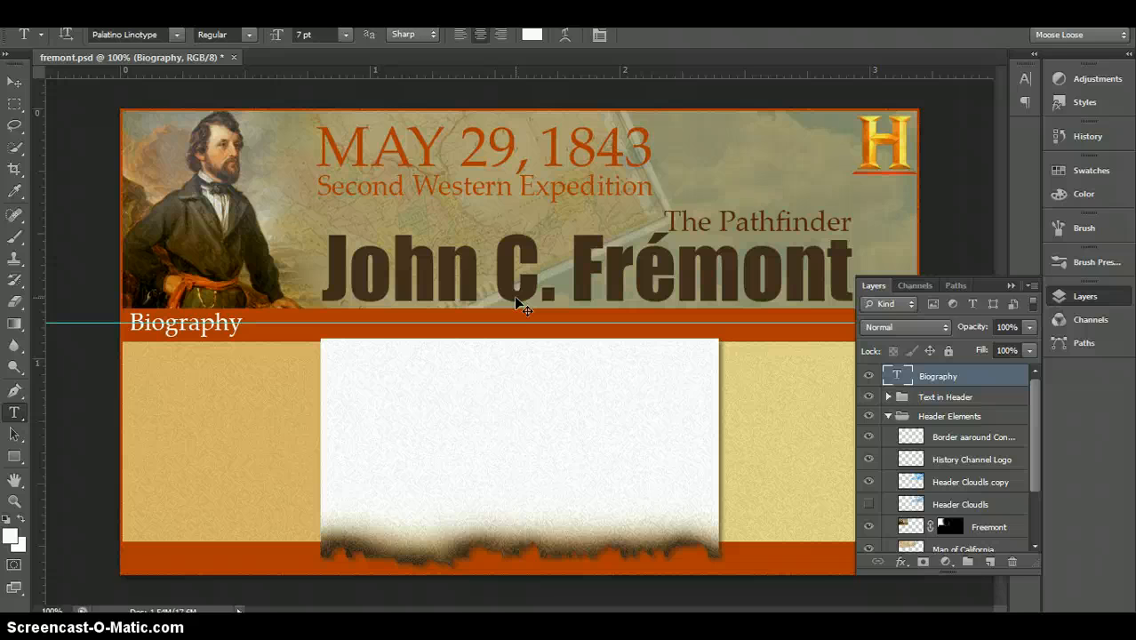
{"action": "key", "text": "ctrl+apostrophe"}
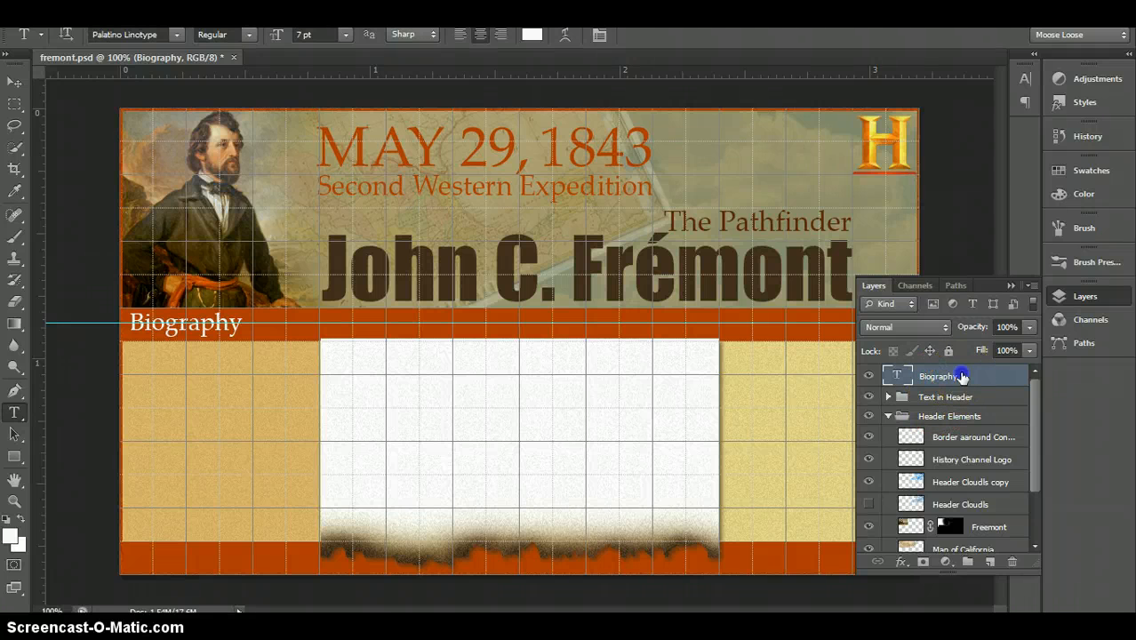
Step: Duplicate the Biography text layer and move the copy along the orange bar to X 399.47 px, centred on a vertical gridline
{"action": "left_click_drag", "start_coordinate": [962, 377], "coordinate": [992, 561]}
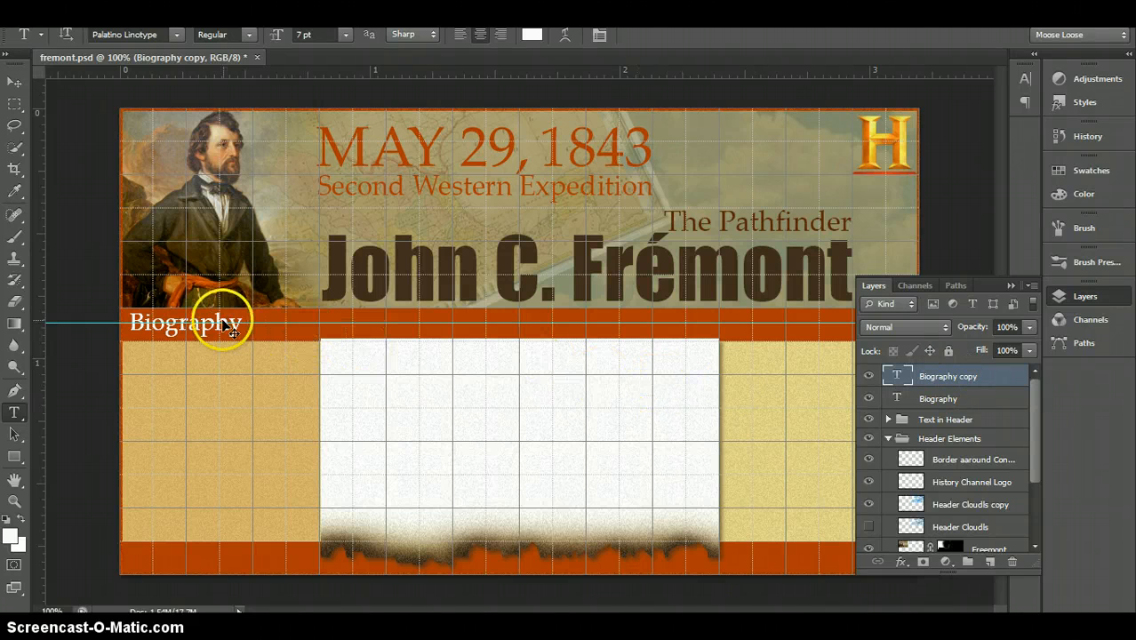
{"action": "left_click_drag", "start_coordinate": [206, 346], "coordinate": [462, 343]}
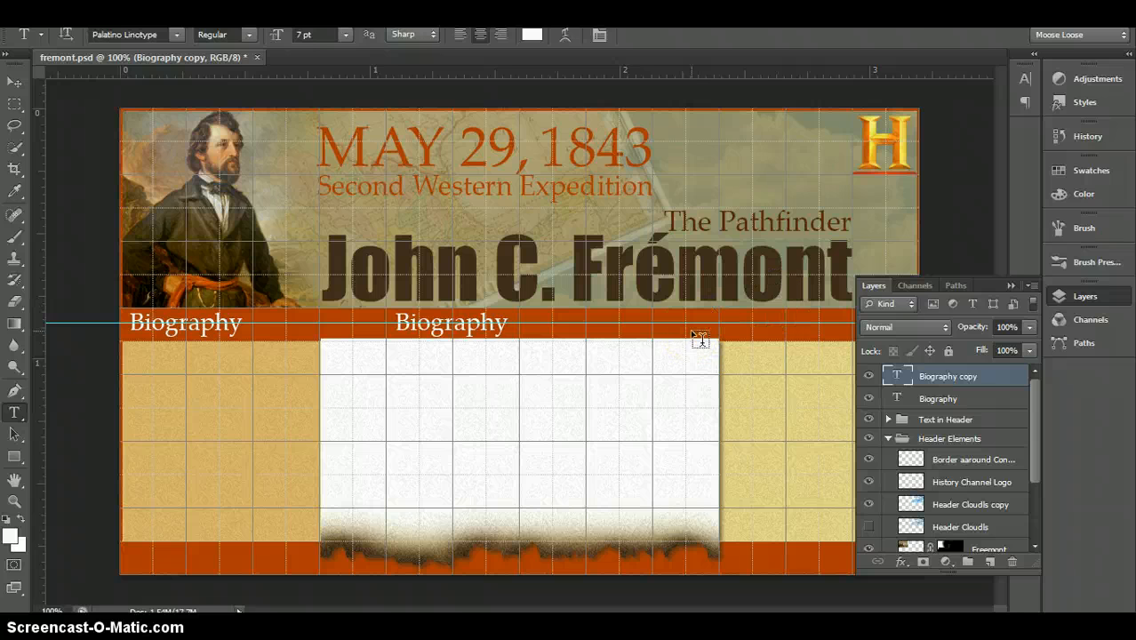
{"action": "key", "text": "ctrl+t"}
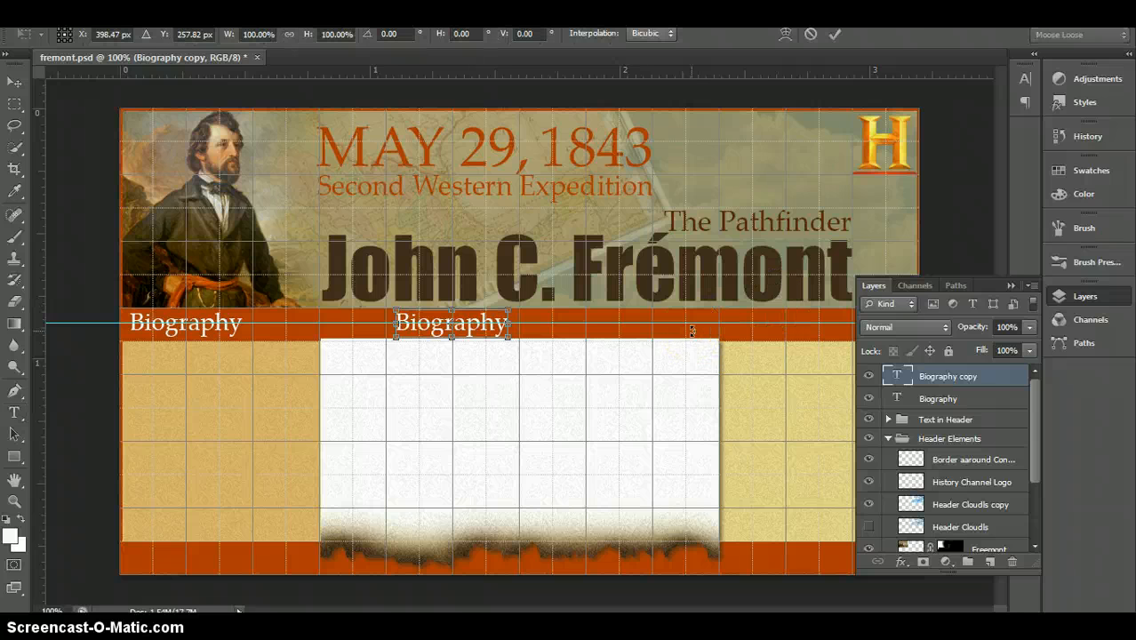
{"action": "key", "text": "Right"}
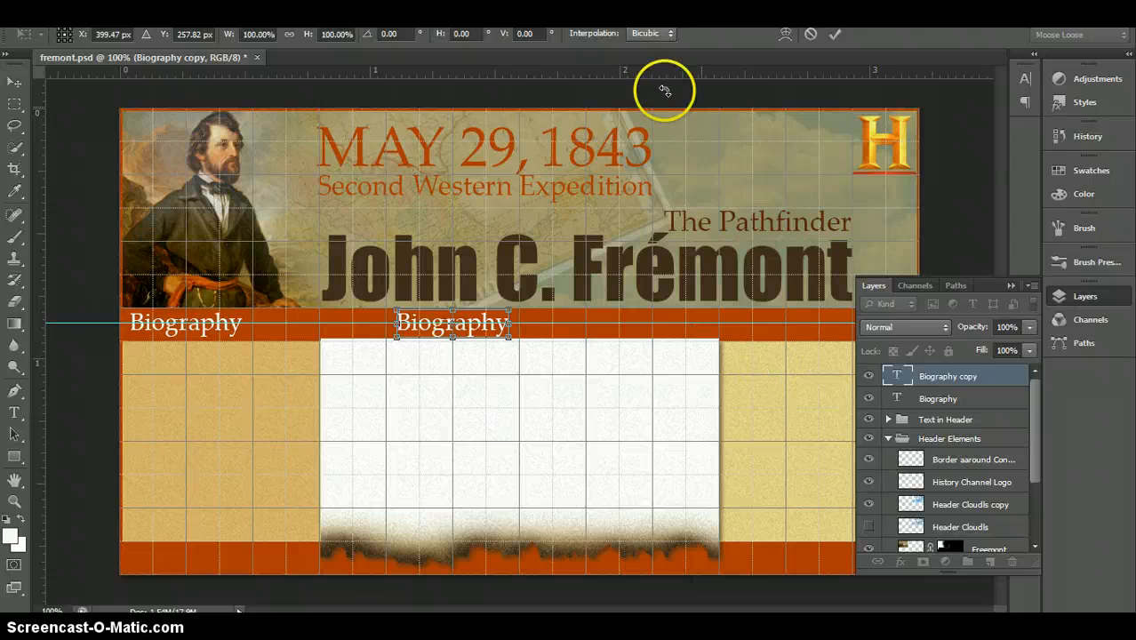
{"action": "left_click", "coordinate": [834, 36]}
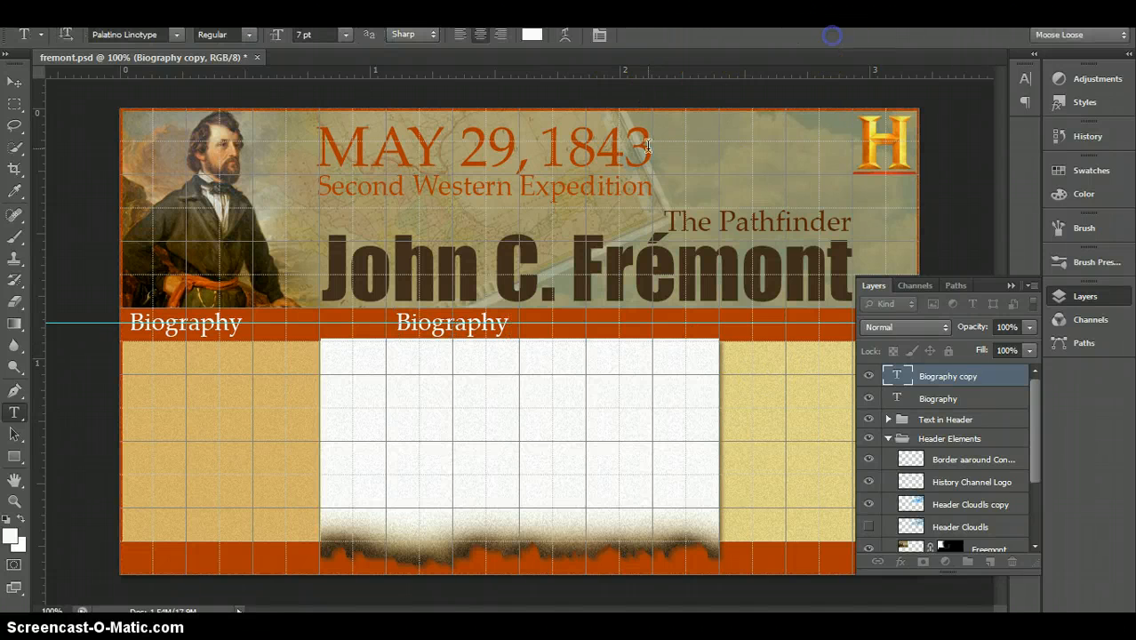
Step: Replace the original Biography text at the start of the orange bar with "Home" and check its centring with Free Transform
{"action": "left_click", "coordinate": [204, 327]}
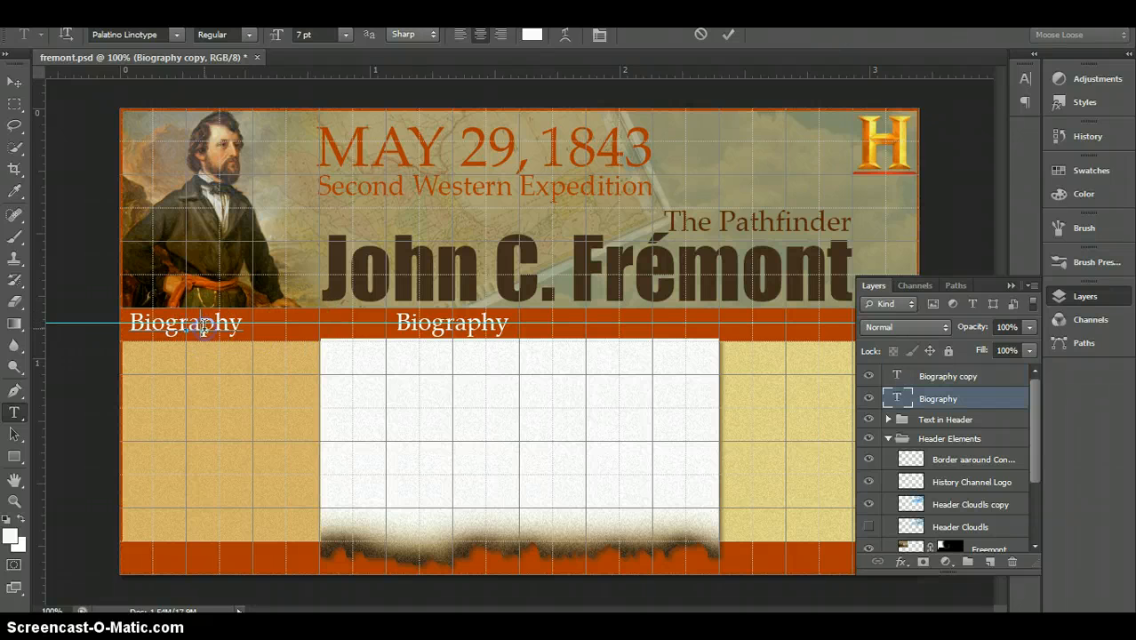
{"action": "double_click", "coordinate": [203, 327]}
{"action": "double_click", "coordinate": [230, 324]}
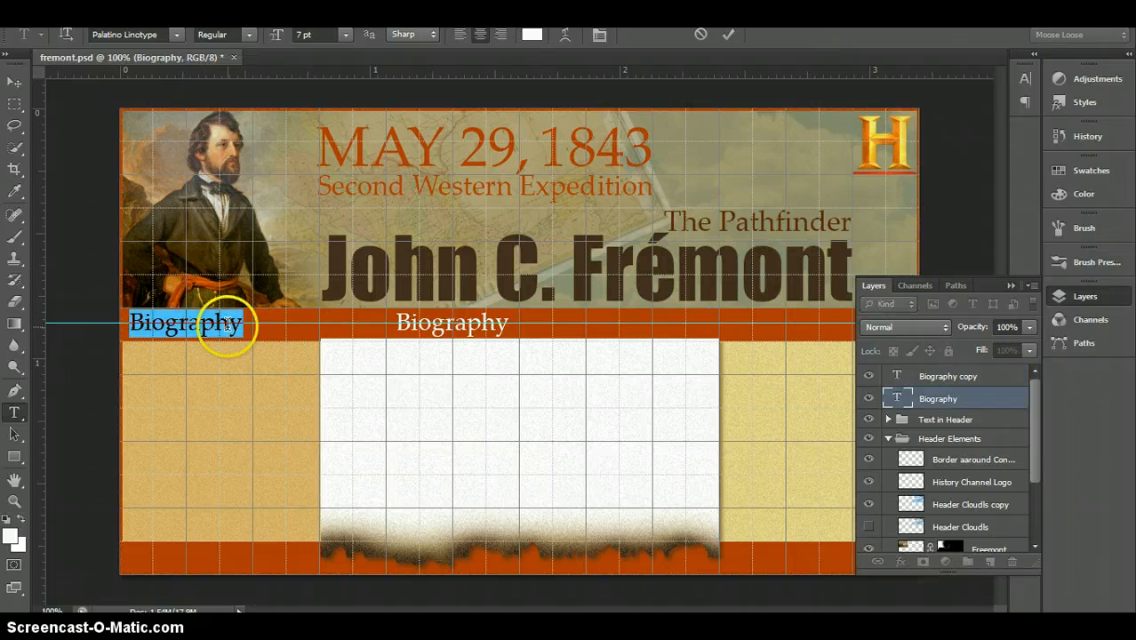
{"action": "type", "text": "Hom"}
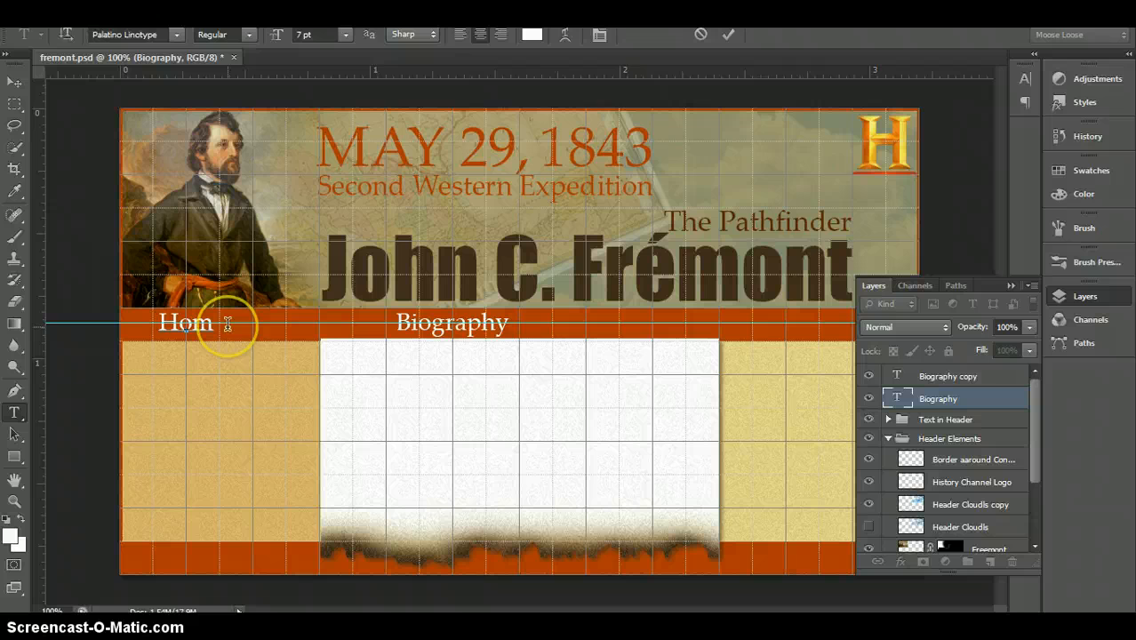
{"action": "type", "text": "e"}
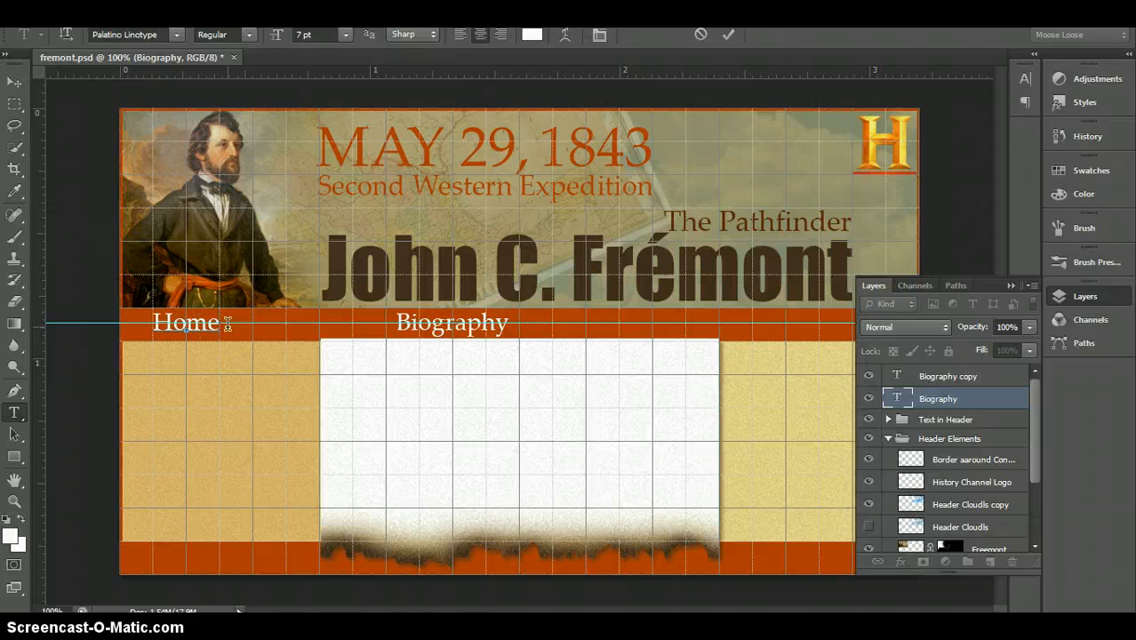
{"action": "left_click", "coordinate": [728, 34]}
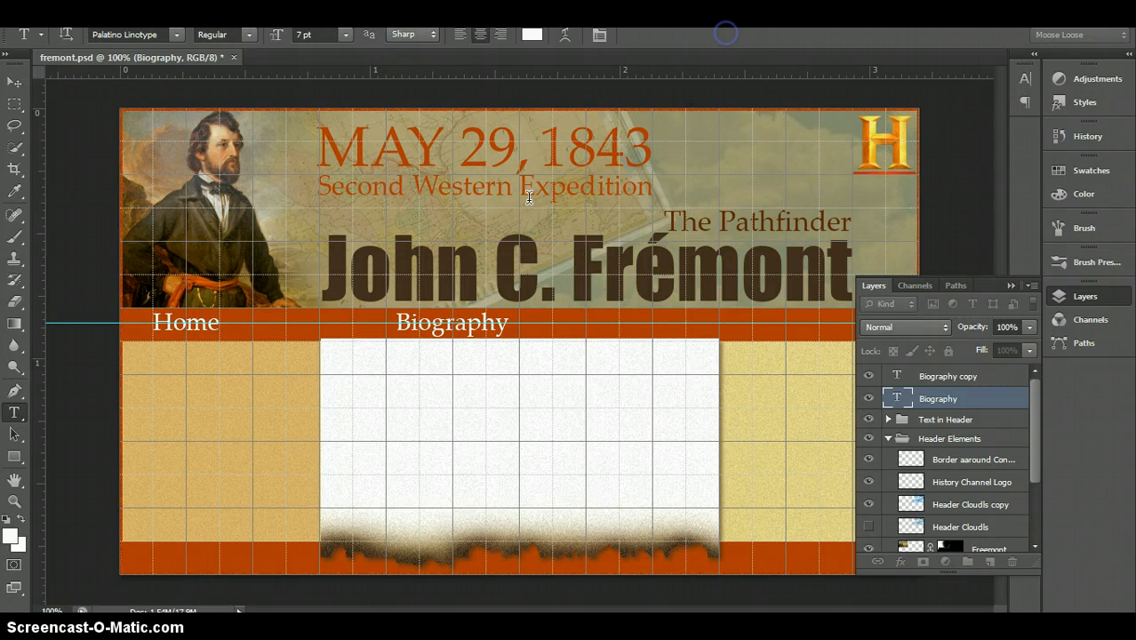
{"action": "left_click", "coordinate": [367, 332]}
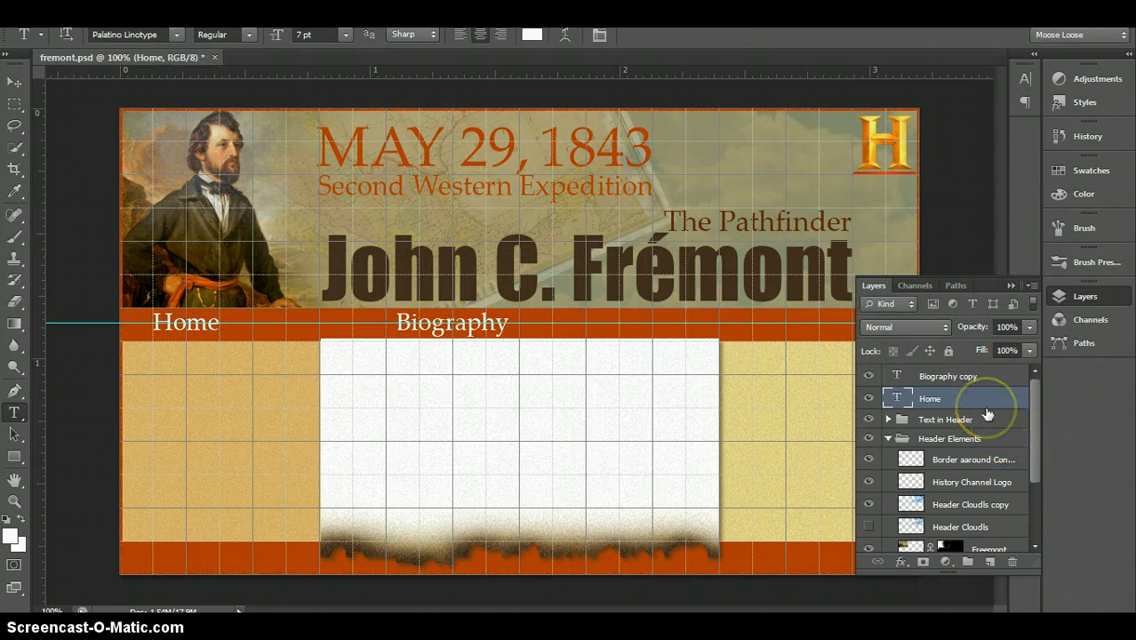
{"action": "key", "text": "ctrl+t"}
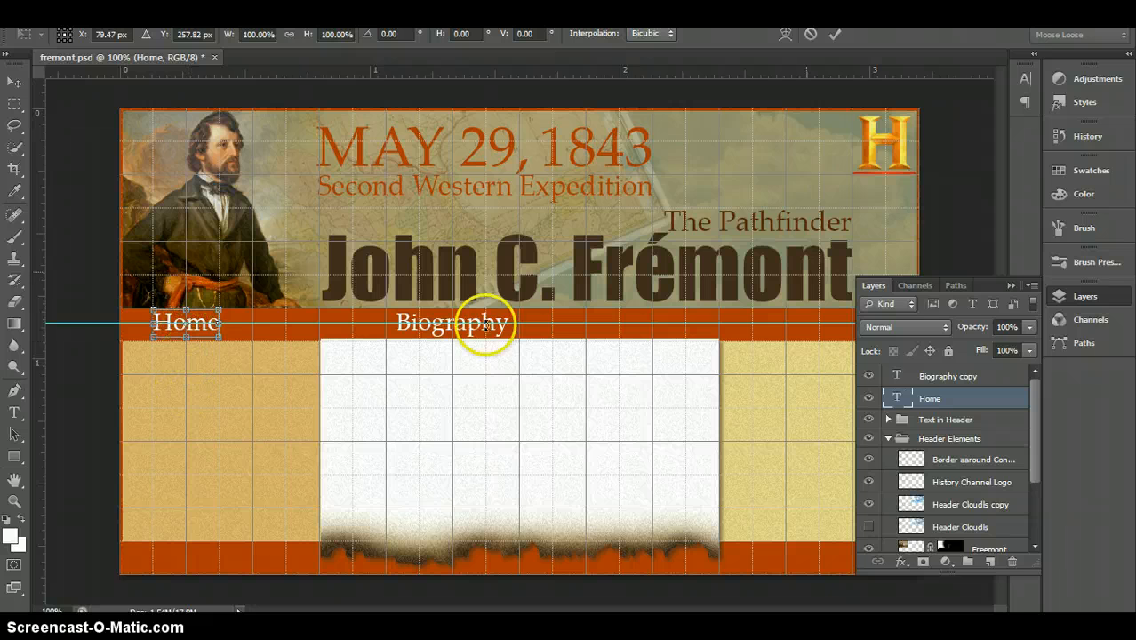
{"action": "left_click", "coordinate": [836, 35]}
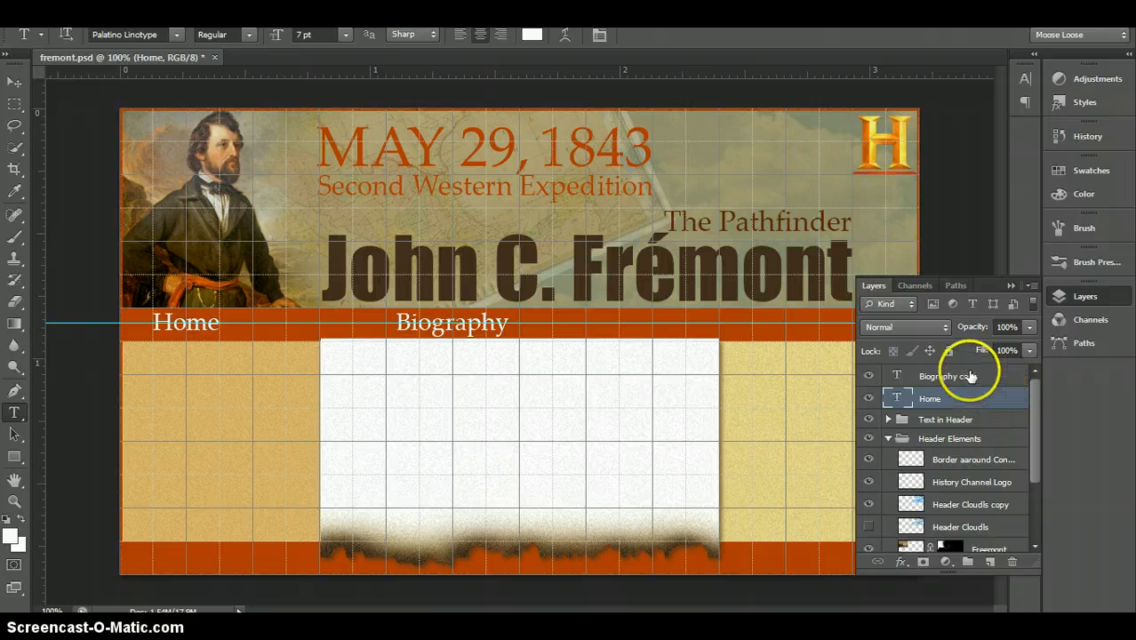
Step: Duplicate the Home text layer and place the copy between Home and Biography on the orange bar
{"action": "left_click", "coordinate": [969, 376]}
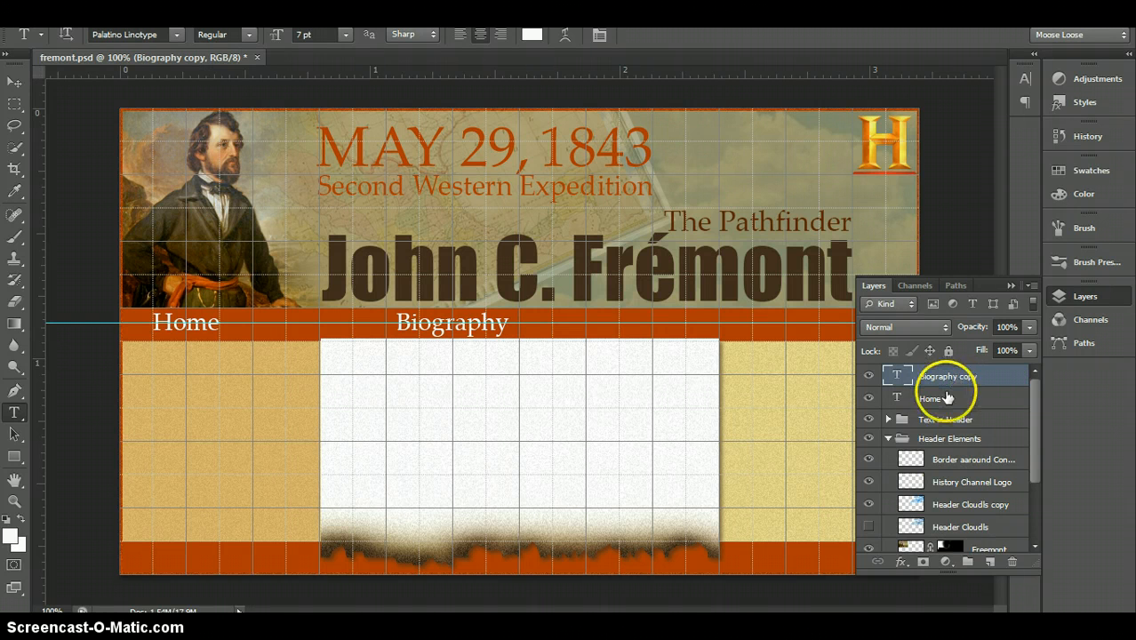
{"action": "scroll", "coordinate": [945, 398], "scroll_direction": "down", "scroll_amount": 1}
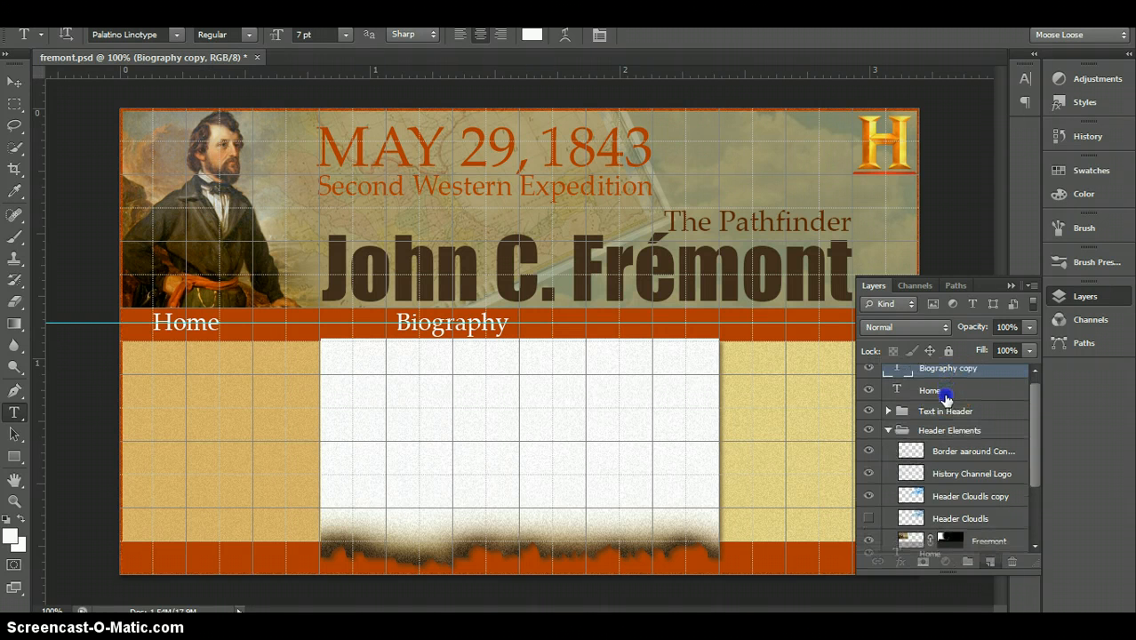
{"action": "left_click_drag", "start_coordinate": [946, 399], "coordinate": [989, 562]}
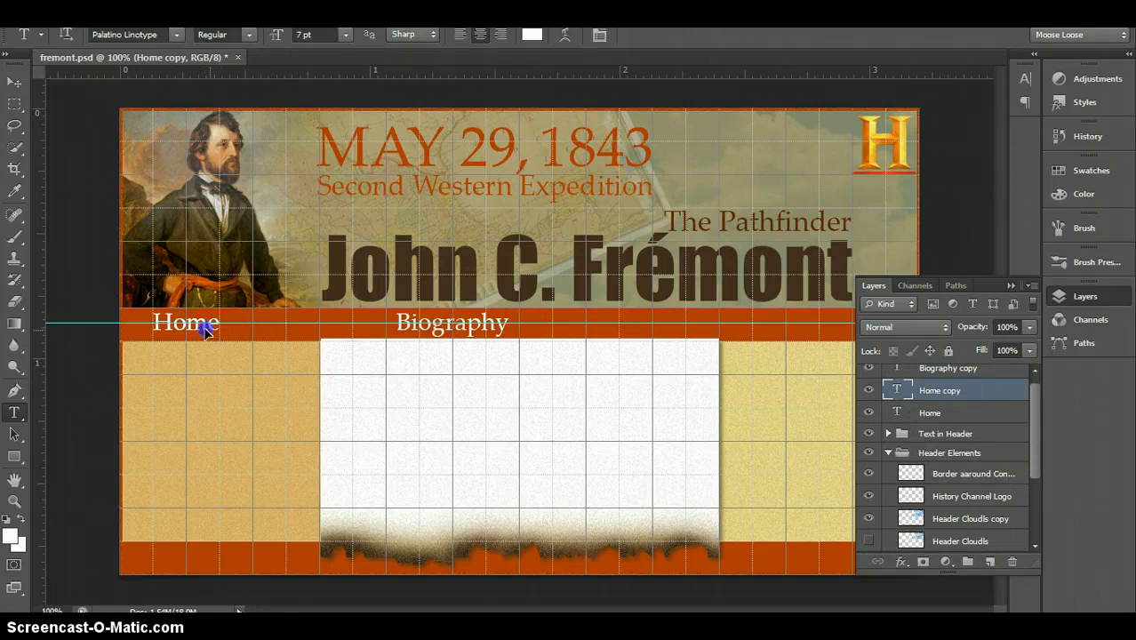
{"action": "left_click_drag", "start_coordinate": [203, 325], "coordinate": [334, 325]}
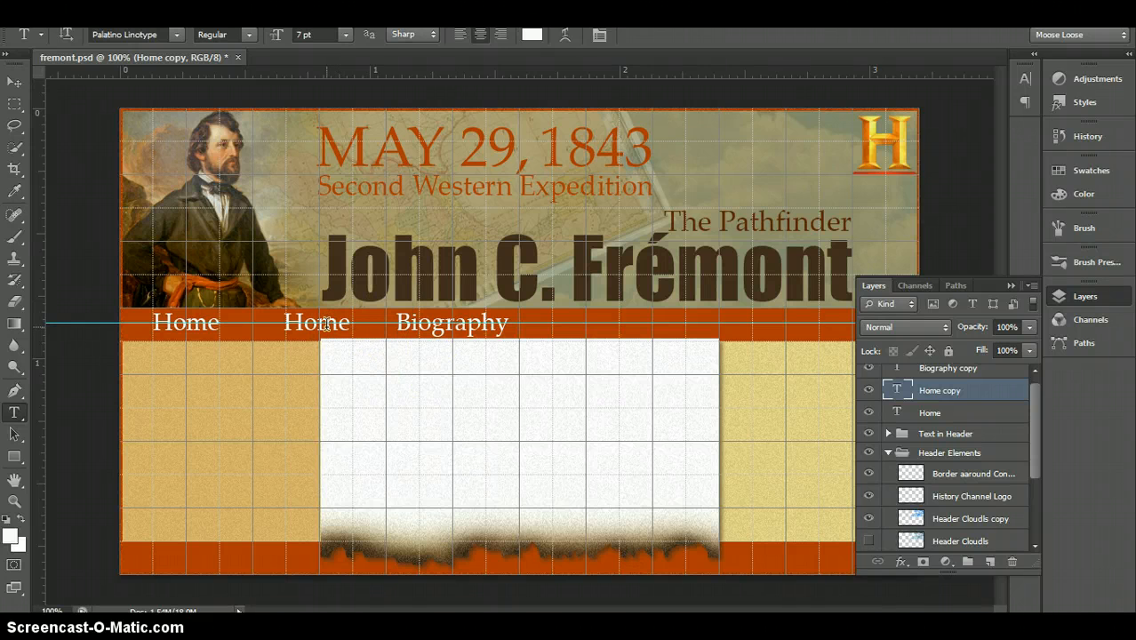
Step: Change the text of the Home copy to "History"
{"action": "double_click", "coordinate": [327, 324]}
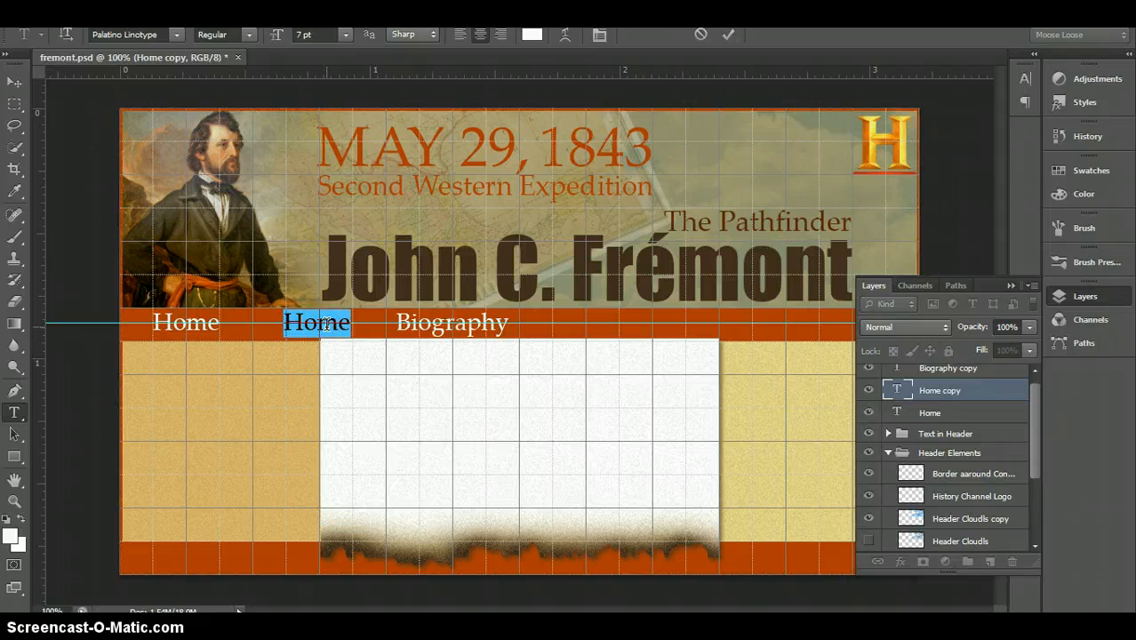
{"action": "type", "text": "Histo"}
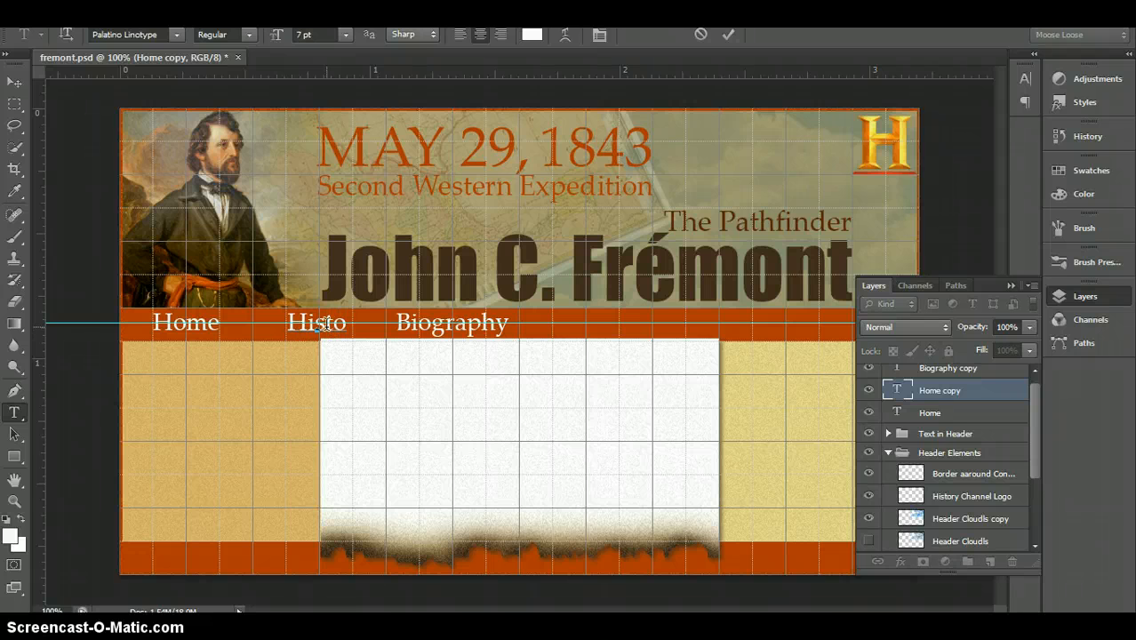
{"action": "type", "text": "ry"}
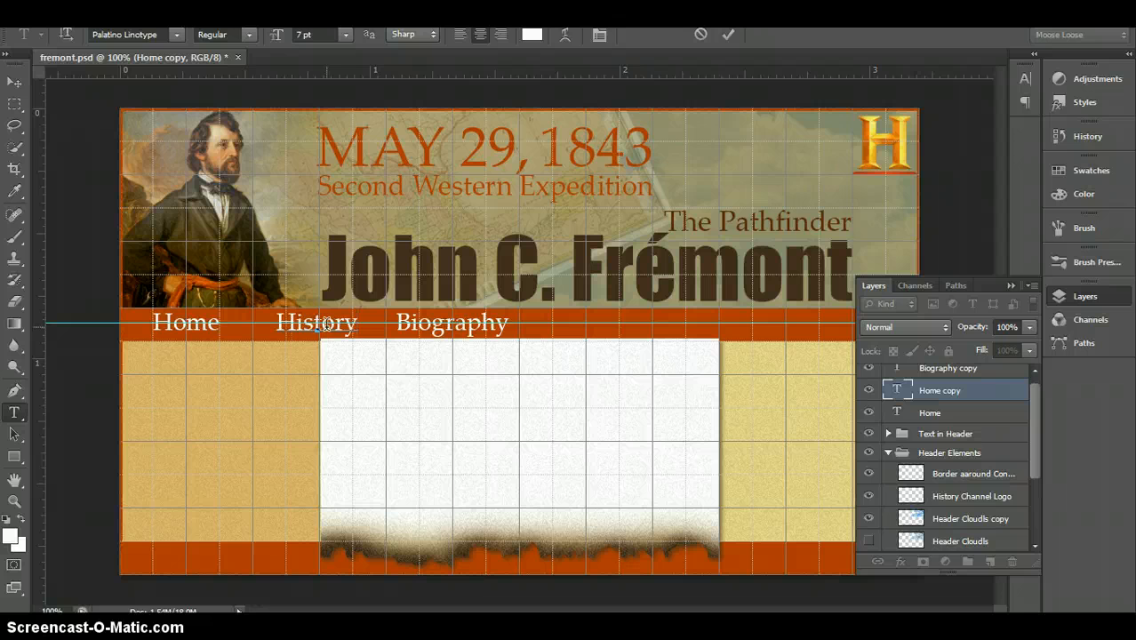
{"action": "left_click", "coordinate": [729, 33]}
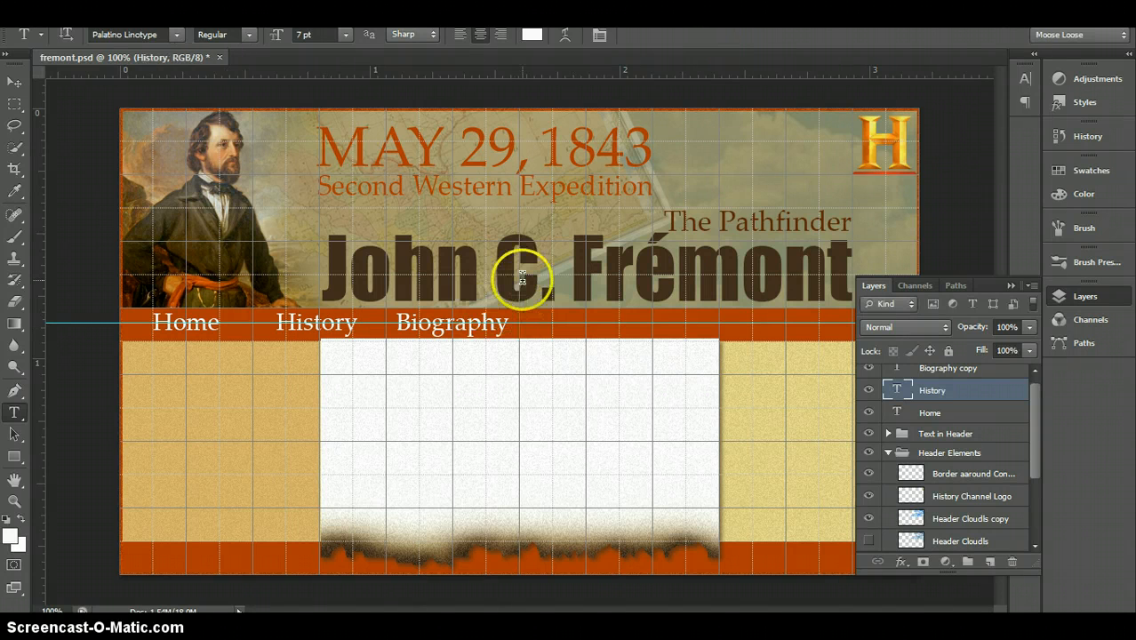
Step: Nudge the History text to X 239.47 px with Free Transform, then preview the layout without the grid and guides
{"action": "key", "text": "ctrl+t"}
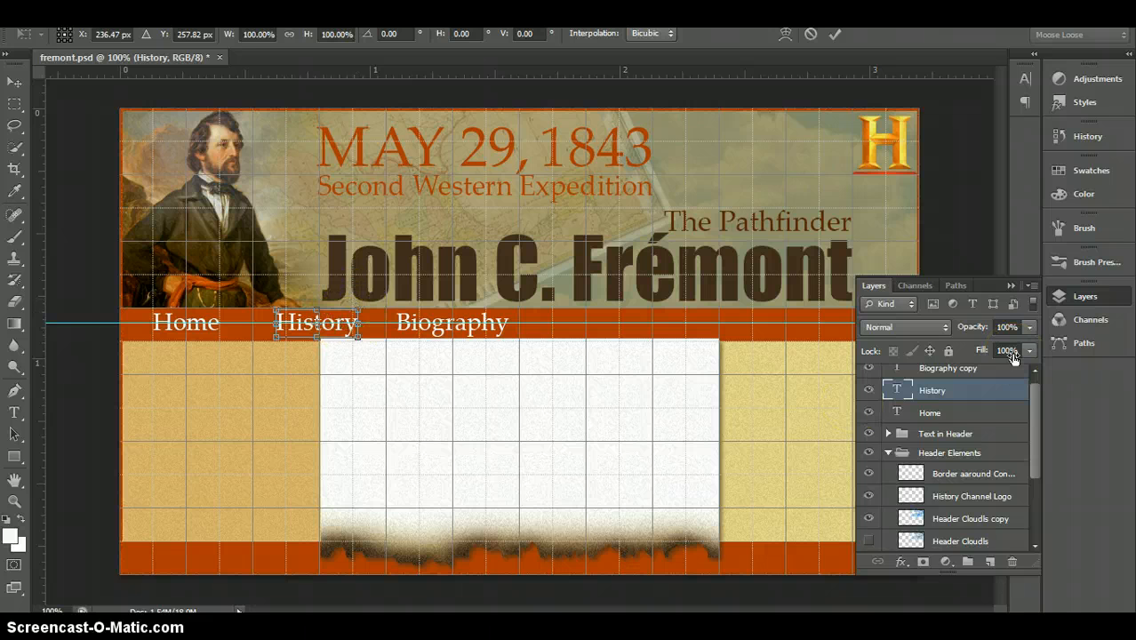
{"action": "key", "text": "Right"}
{"action": "key", "text": "Right"}
{"action": "key", "text": "Right"}
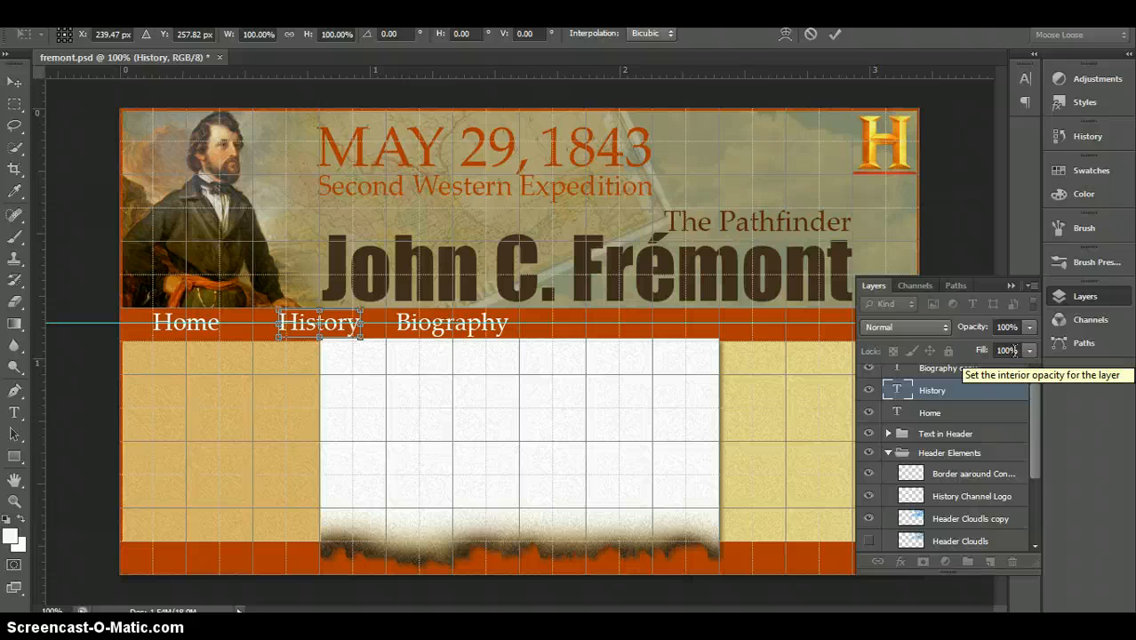
{"action": "left_click", "coordinate": [867, 49]}
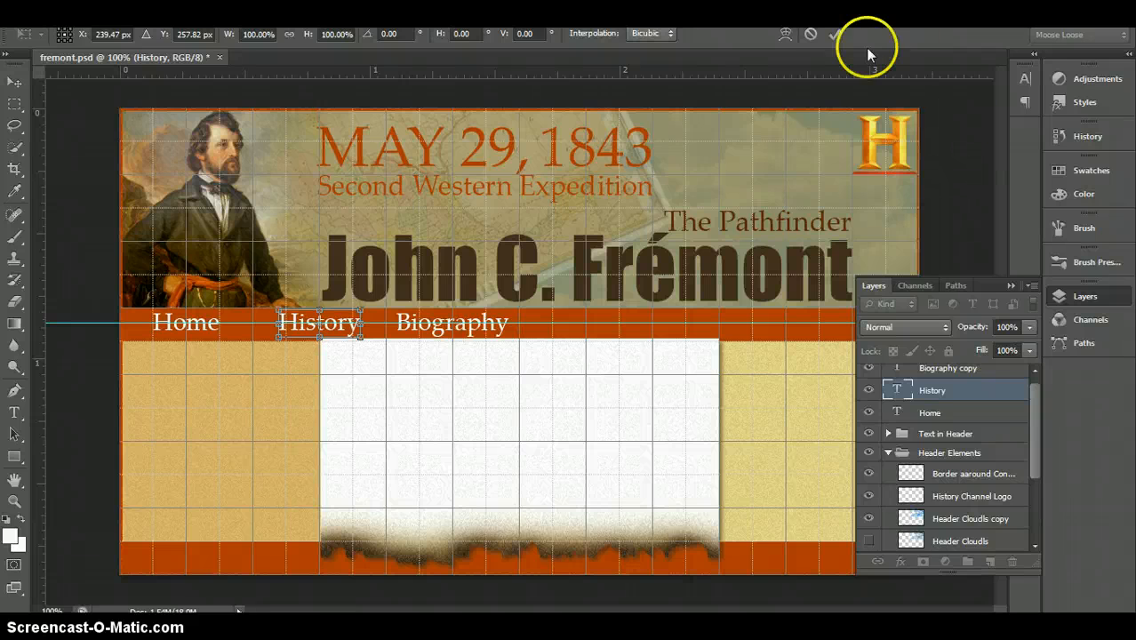
{"action": "left_click", "coordinate": [834, 35]}
{"action": "key", "text": "t"}
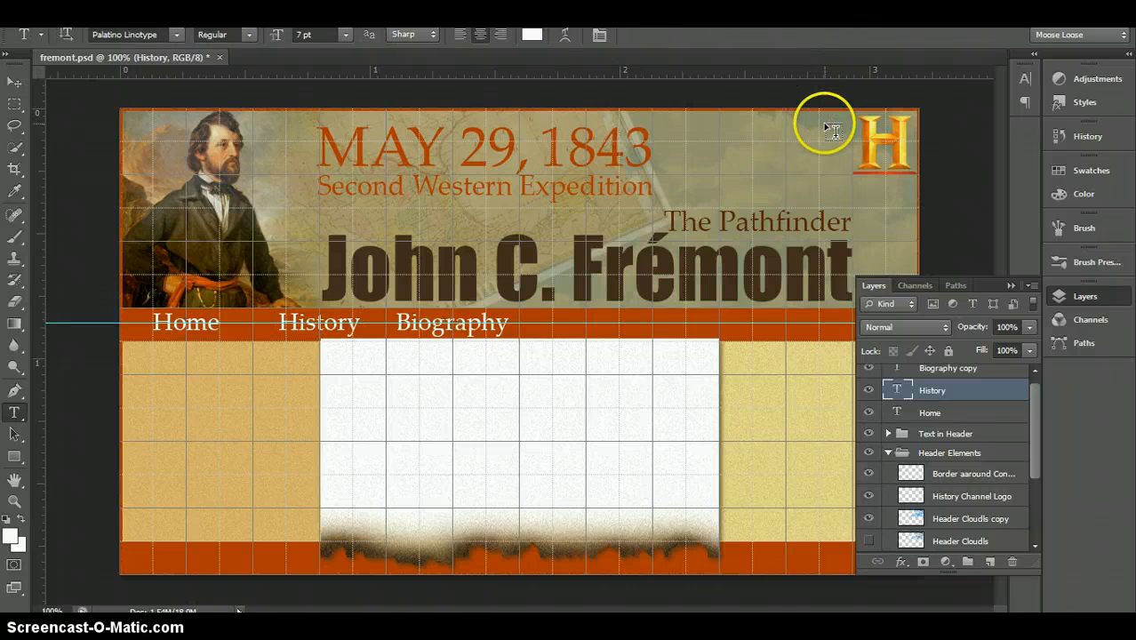
{"action": "key", "text": "ctrl+h"}
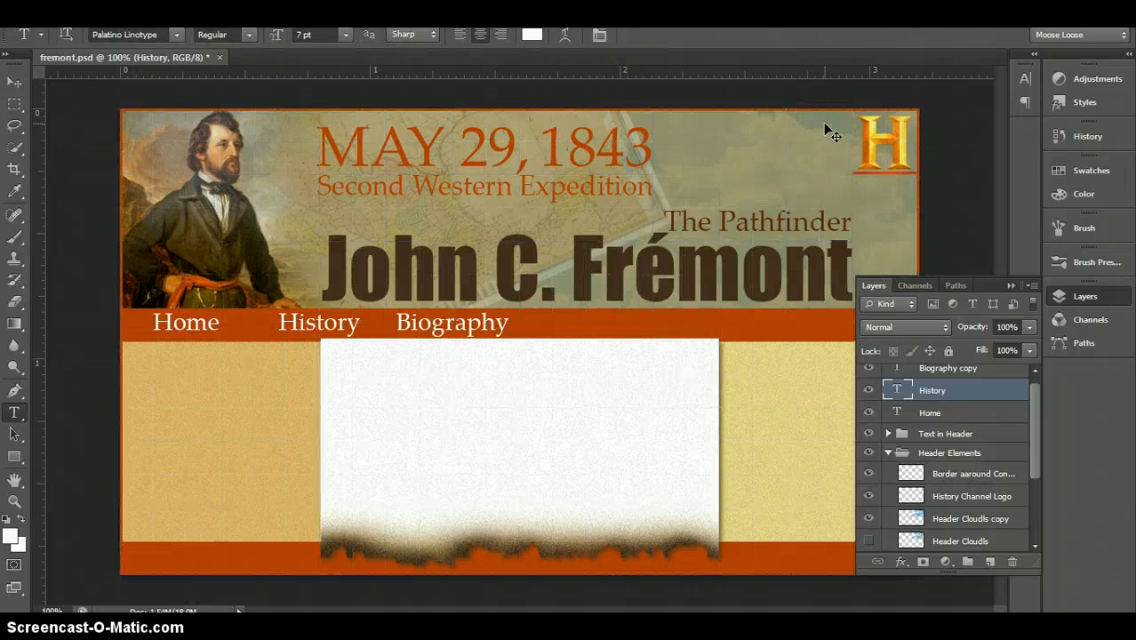
{"action": "key", "text": "ctrl+h"}
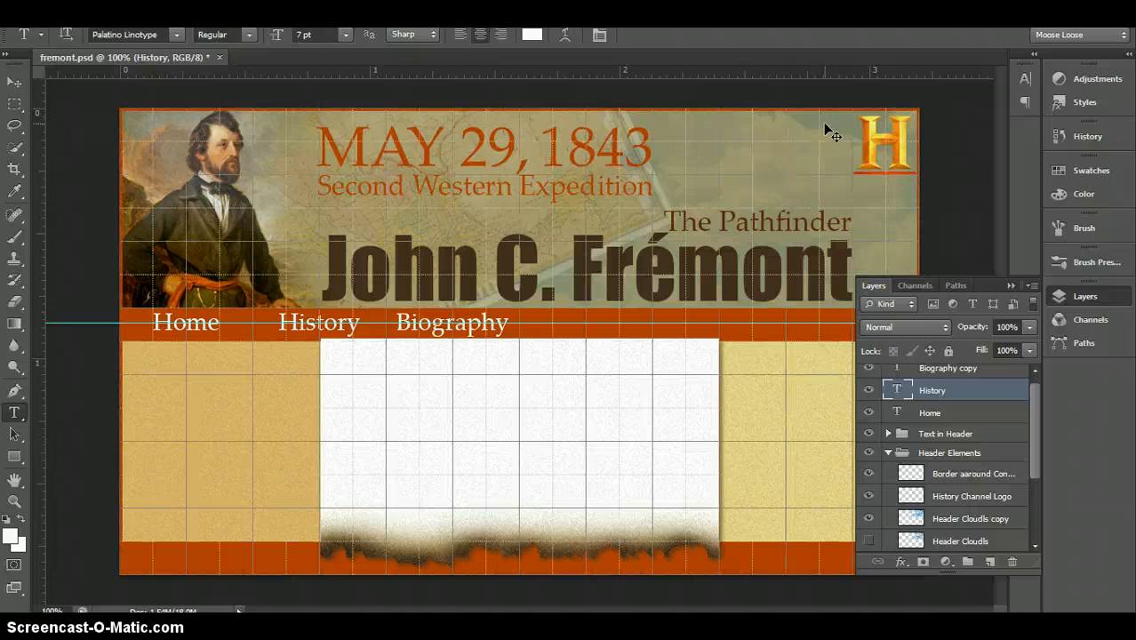
Step: Duplicate the History text layer and move the copy along the orange bar past Biography to about X 560 px
{"action": "left_click_drag", "start_coordinate": [979, 391], "coordinate": [990, 562]}
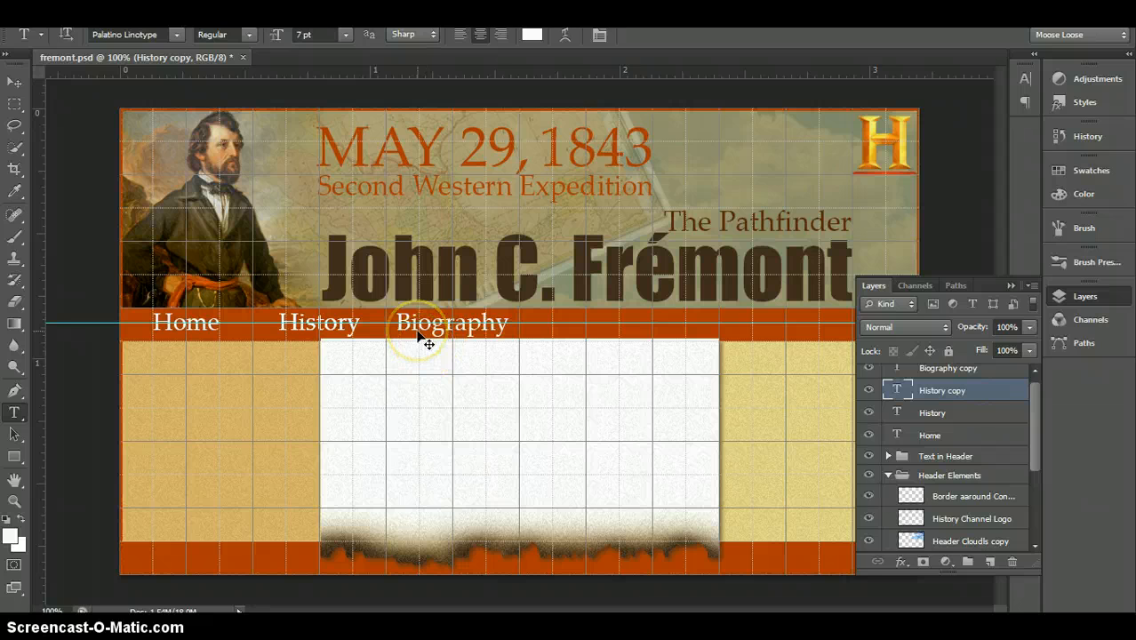
{"action": "left_click_drag", "start_coordinate": [417, 331], "coordinate": [685, 334]}
{"action": "left_click_drag", "start_coordinate": [688, 334], "coordinate": [683, 332]}
{"action": "key", "text": "ctrl+t"}
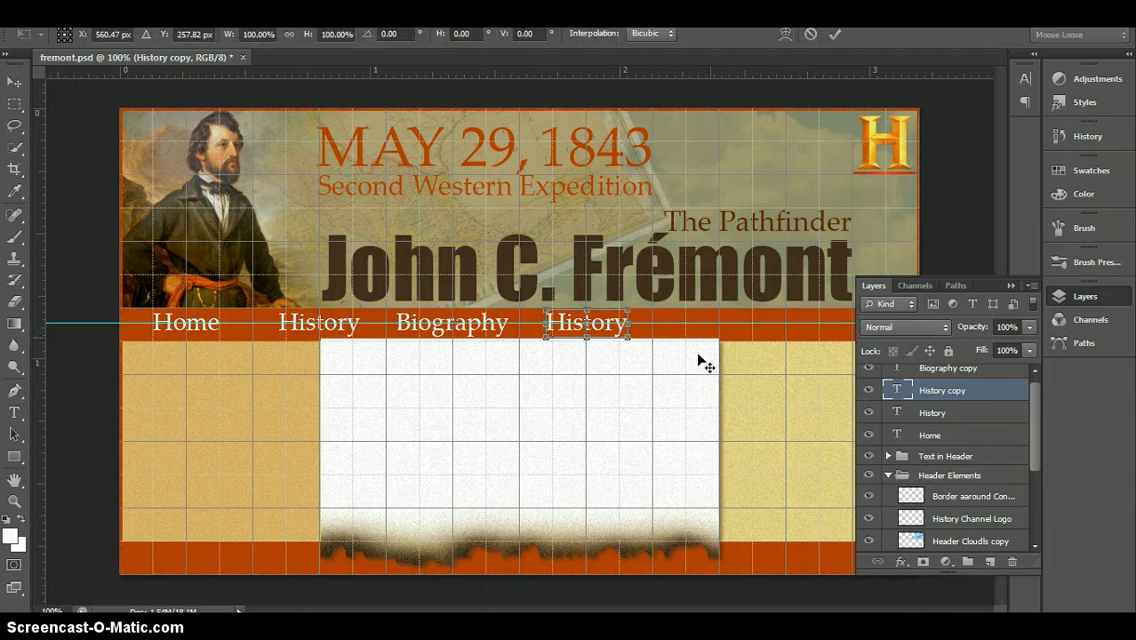
{"action": "left_click", "coordinate": [705, 341]}
{"action": "left_click", "coordinate": [832, 34]}
{"action": "left_click", "coordinate": [835, 33]}
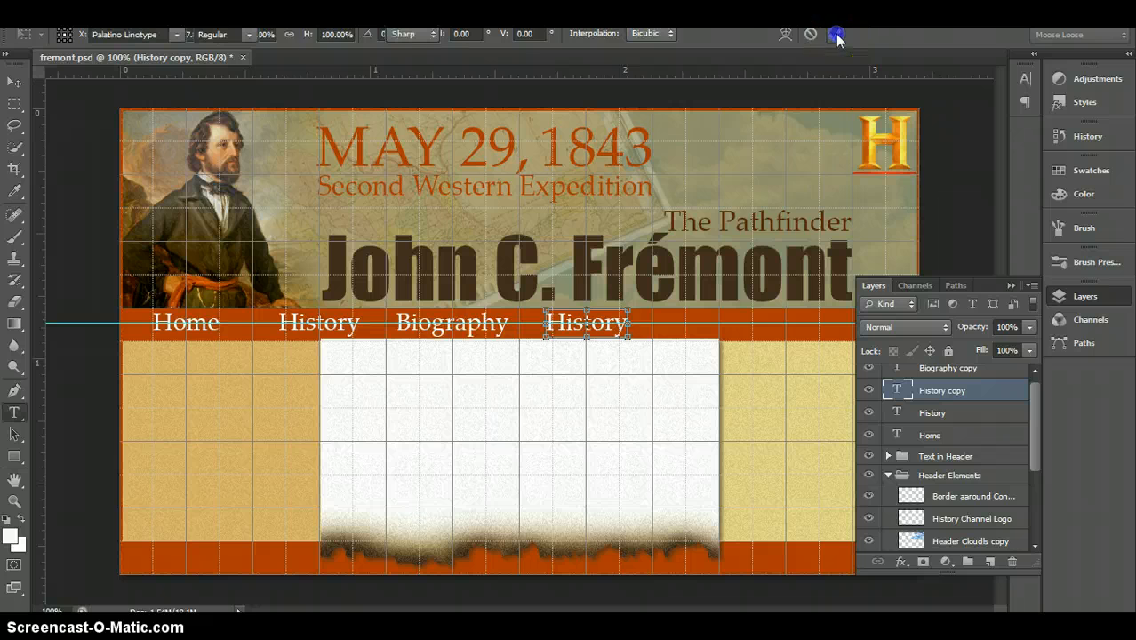
Step: Change the text of the History copy beyond Biography to "Gallery"
{"action": "double_click", "coordinate": [601, 325]}
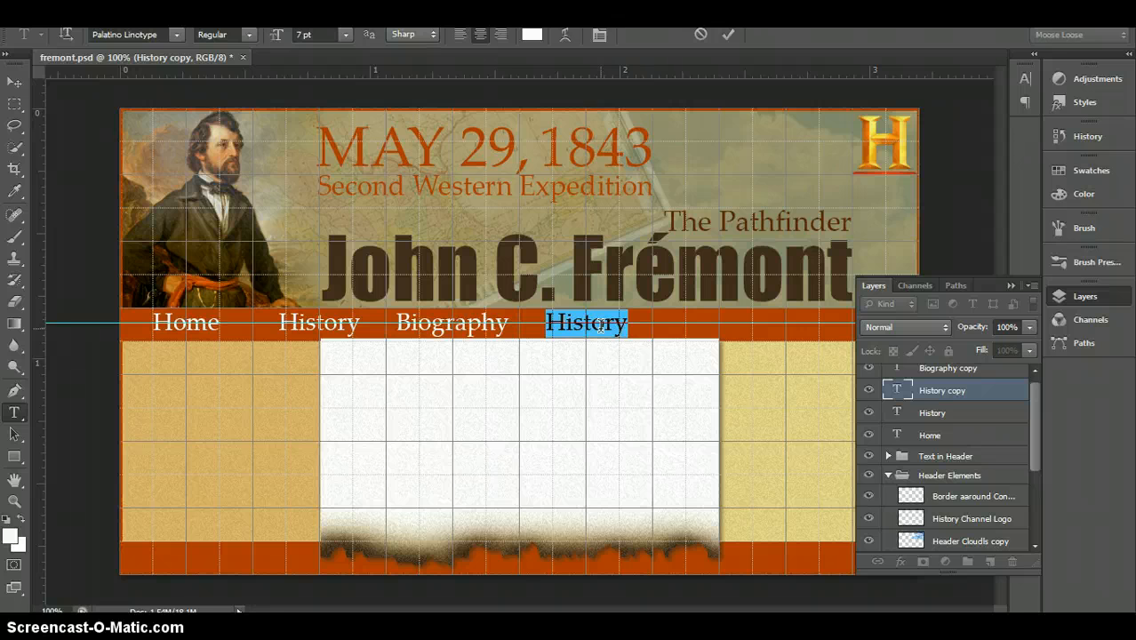
{"action": "type", "text": "Gallery"}
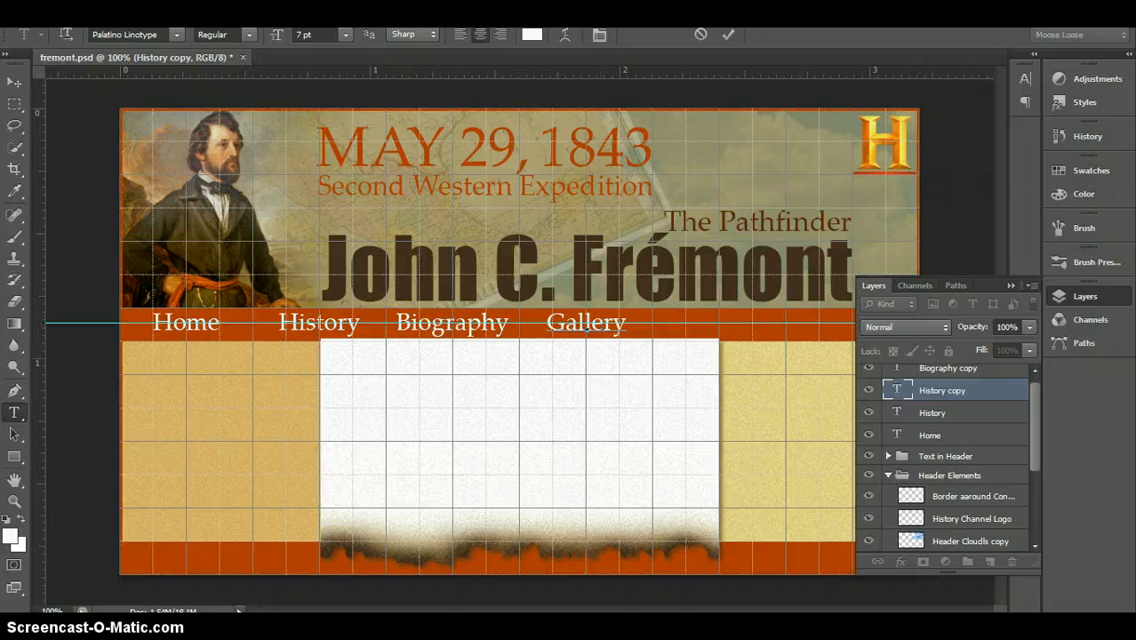
{"action": "left_click", "coordinate": [729, 35]}
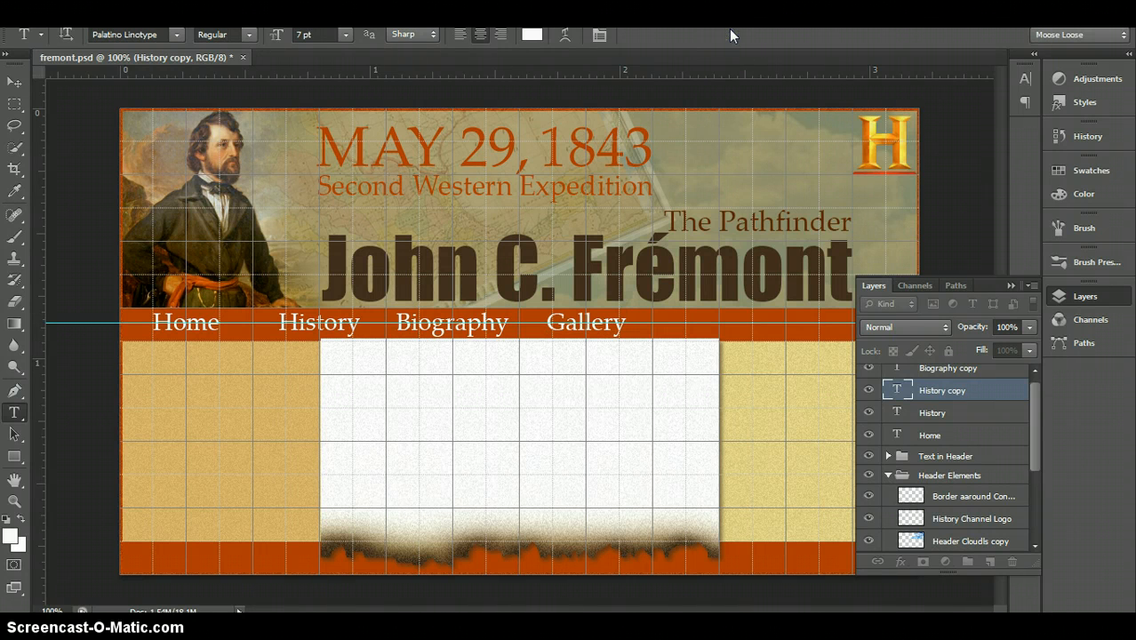
Step: Duplicate the Gallery text layer and position the copy further along the orange bar at X 717.47 px with Free Transform
{"action": "left_click_drag", "start_coordinate": [939, 388], "coordinate": [990, 562]}
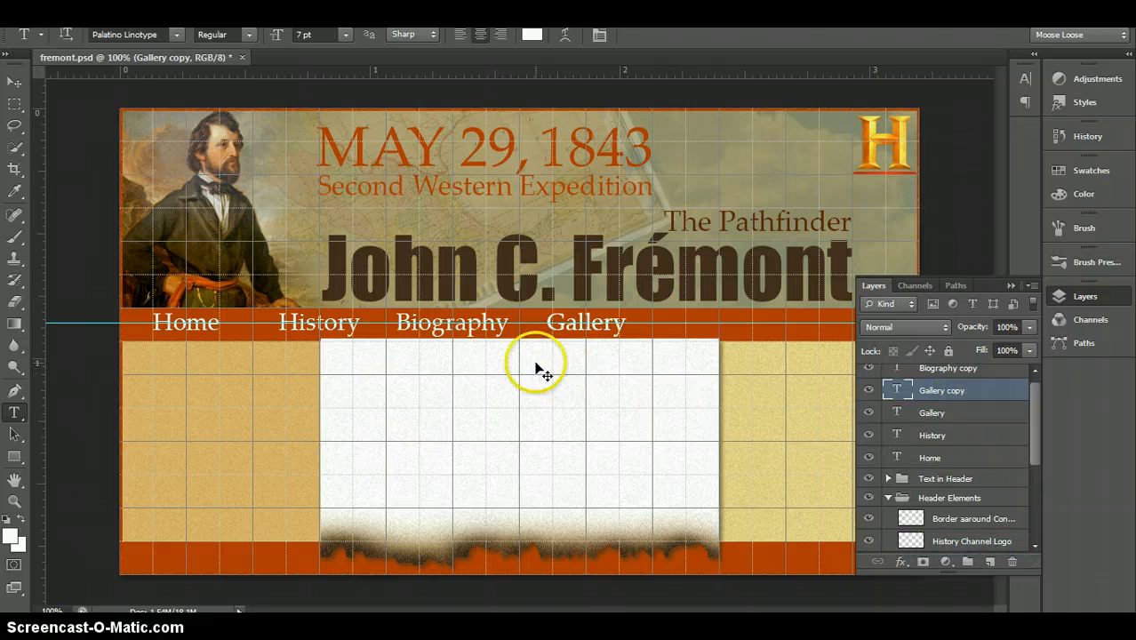
{"action": "left_click_drag", "start_coordinate": [473, 343], "coordinate": [612, 357]}
{"action": "key", "text": "ctrl+t"}
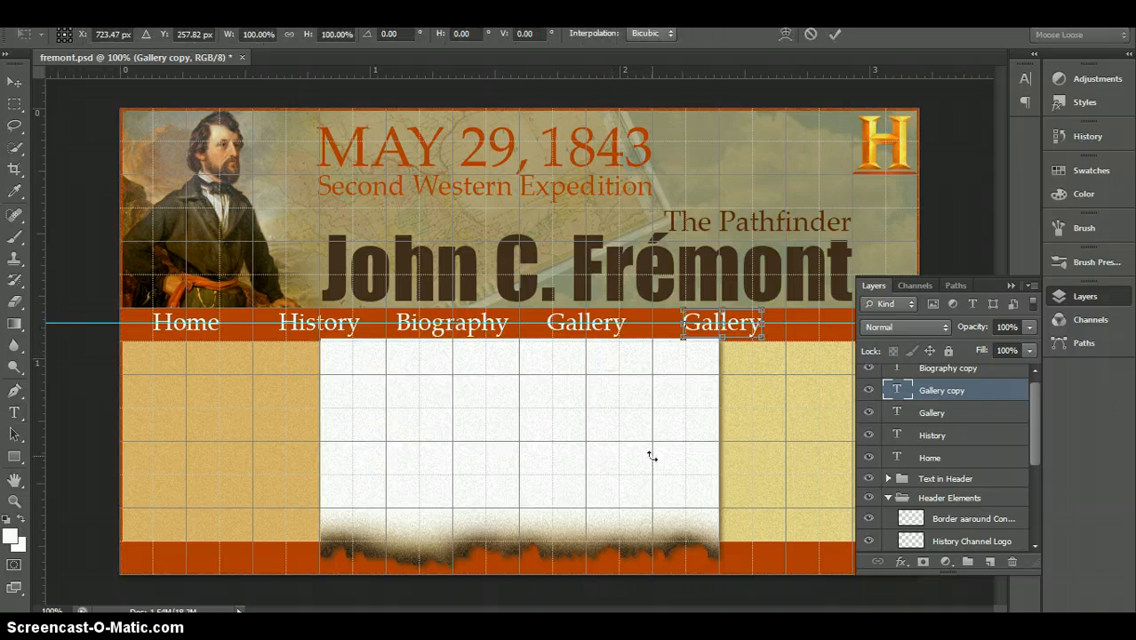
{"action": "key", "text": "Left"}
{"action": "key", "text": "Left"}
{"action": "key", "text": "Left"}
{"action": "key", "text": "Left"}
{"action": "key", "text": "Left"}
{"action": "key", "text": "Left"}
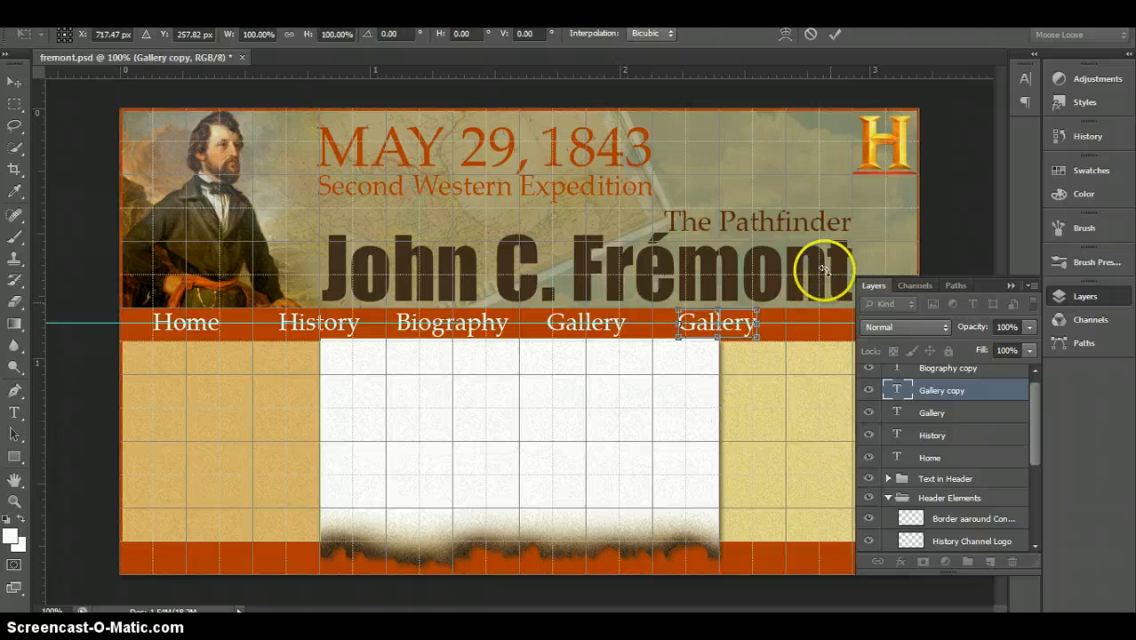
{"action": "left_click", "coordinate": [837, 38]}
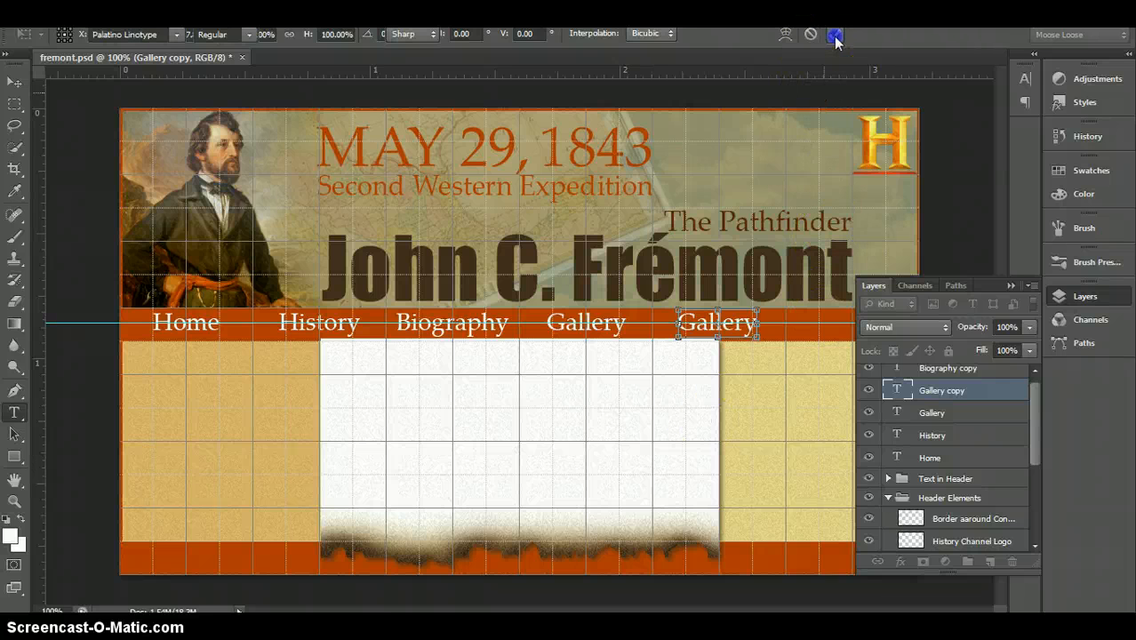
Step: Change the text of the Gallery copy to "Links"
{"action": "double_click", "coordinate": [707, 322]}
{"action": "type", "text": "Links"}
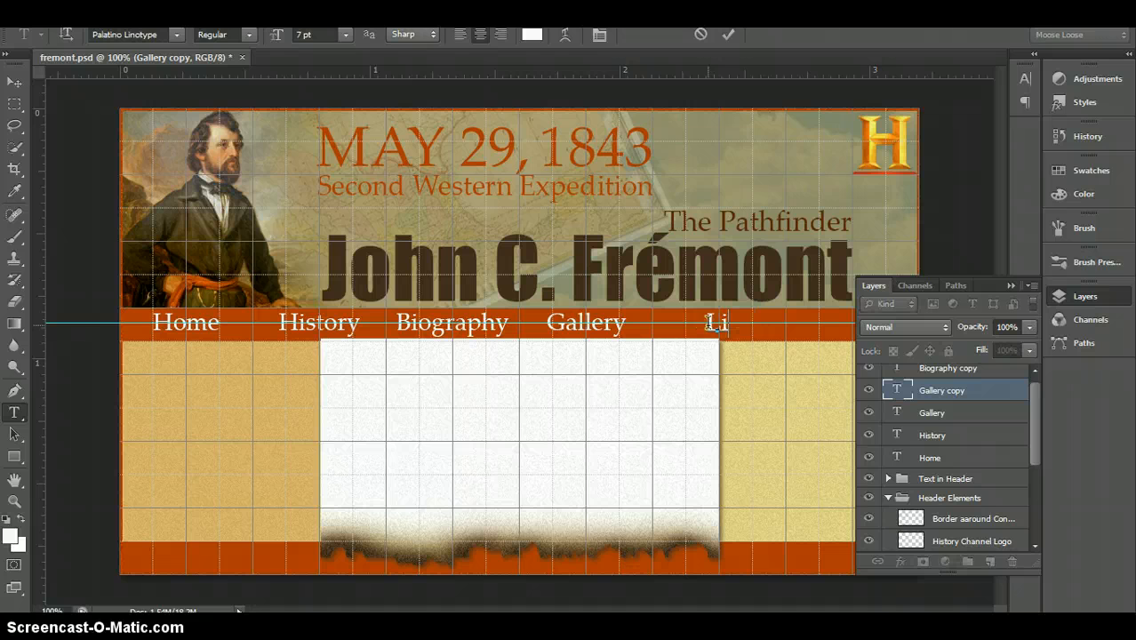
{"action": "left_click", "coordinate": [724, 36]}
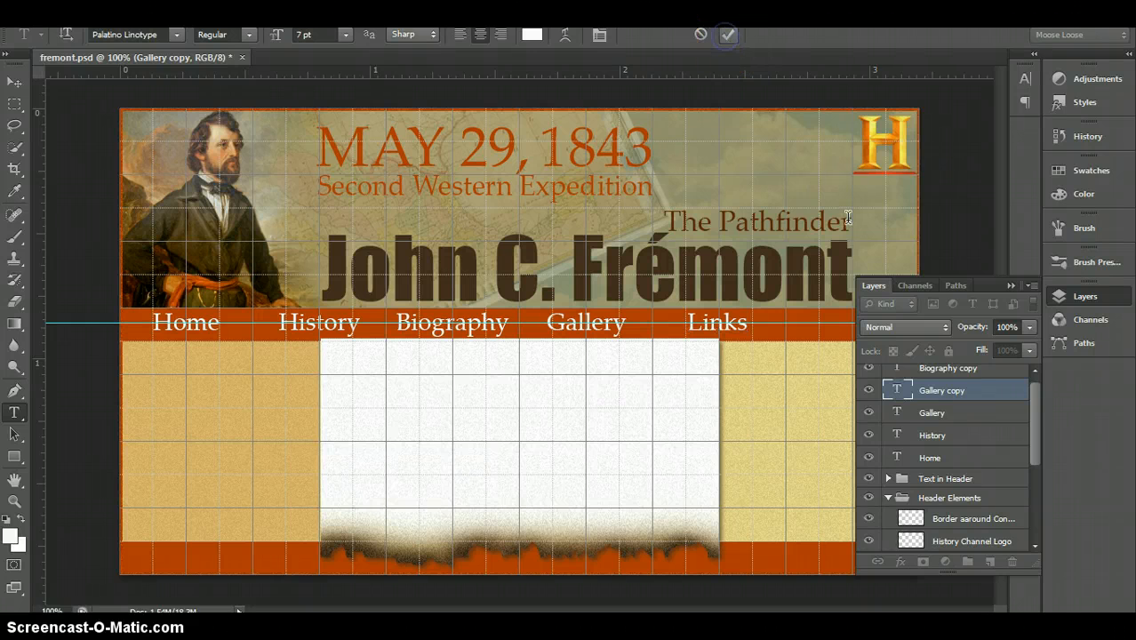
Step: Duplicate the Links text layer and move the copy towards the end of the orange bar, to about X 875 px
{"action": "left_click_drag", "start_coordinate": [987, 286], "coordinate": [996, 384]}
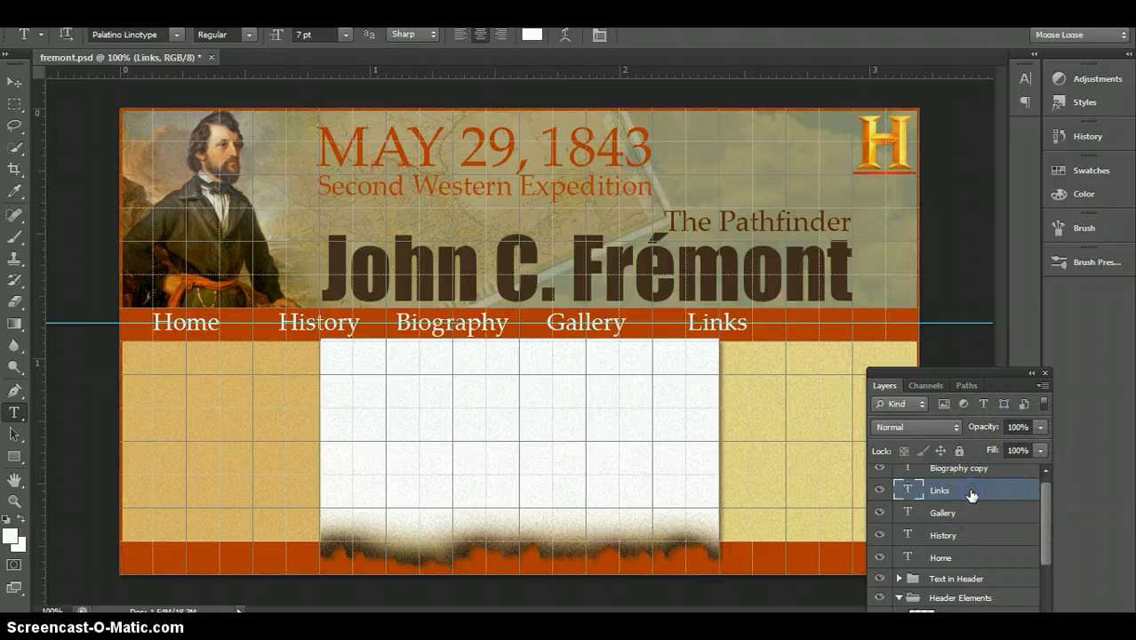
{"action": "left_click_drag", "start_coordinate": [958, 380], "coordinate": [1022, 123]}
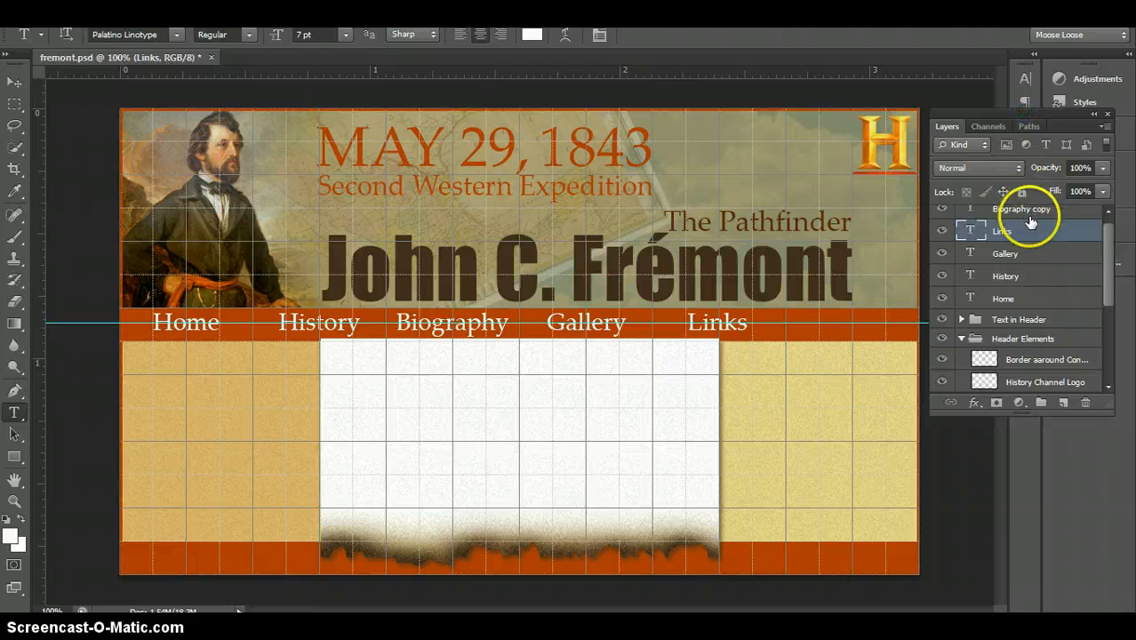
{"action": "left_click_drag", "start_coordinate": [1030, 232], "coordinate": [1064, 401]}
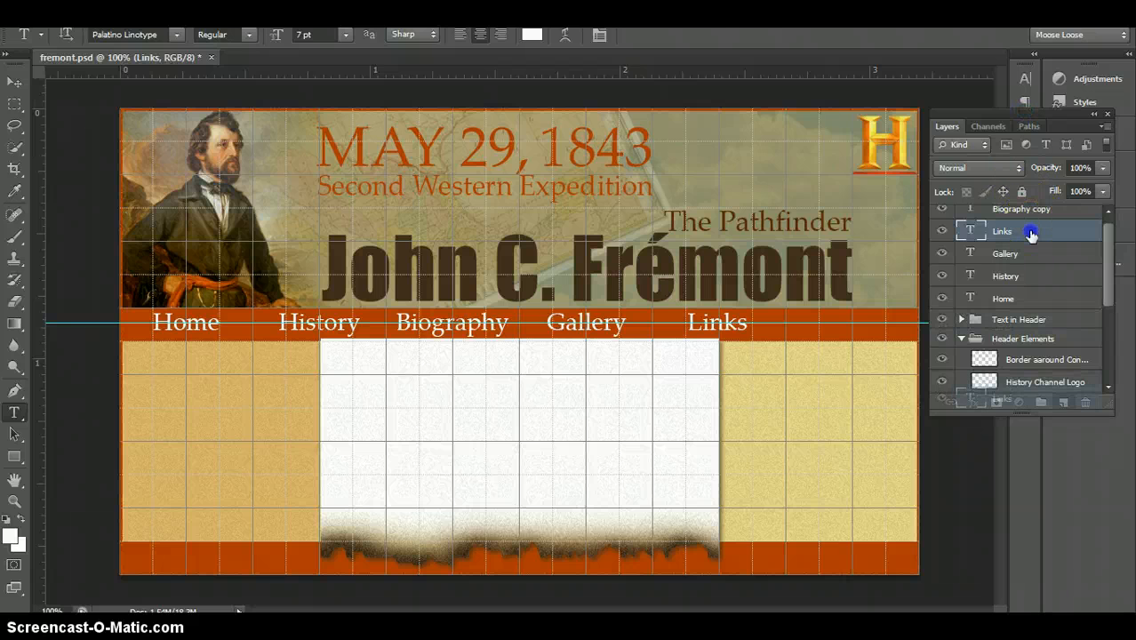
{"action": "left_click_drag", "start_coordinate": [1031, 231], "coordinate": [1065, 402]}
{"action": "left_click_drag", "start_coordinate": [741, 370], "coordinate": [867, 368]}
Step: Change the text of the Links copy to "Contact"
{"action": "double_click", "coordinate": [855, 325]}
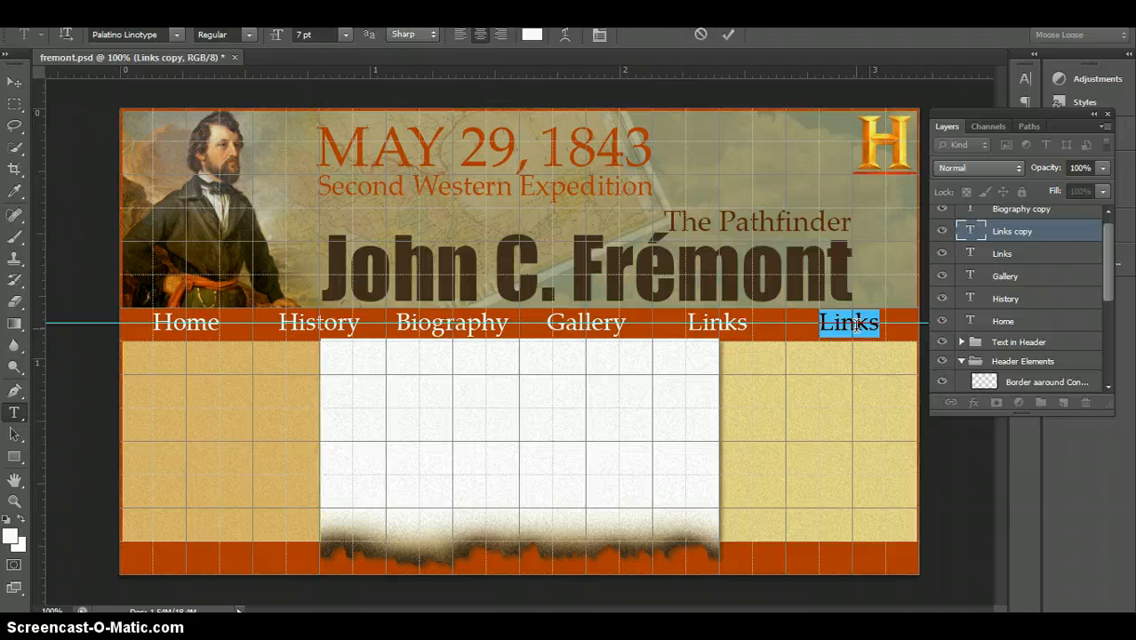
{"action": "type", "text": "V"}
{"action": "key", "text": "BackSpace"}
{"action": "type", "text": "C"}
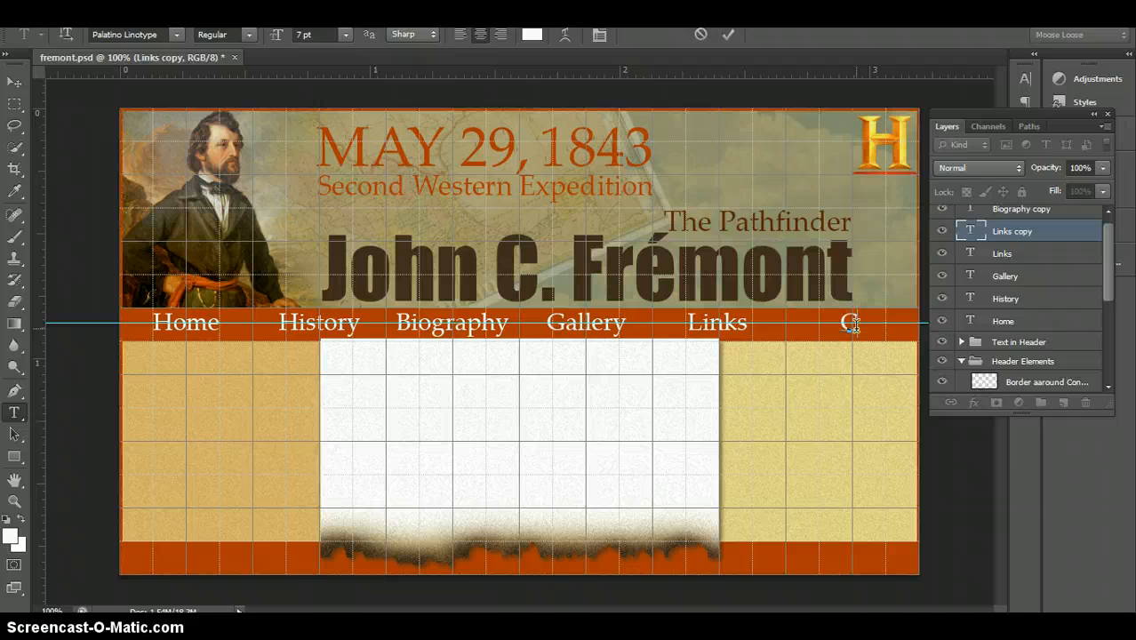
{"action": "type", "text": "ontact"}
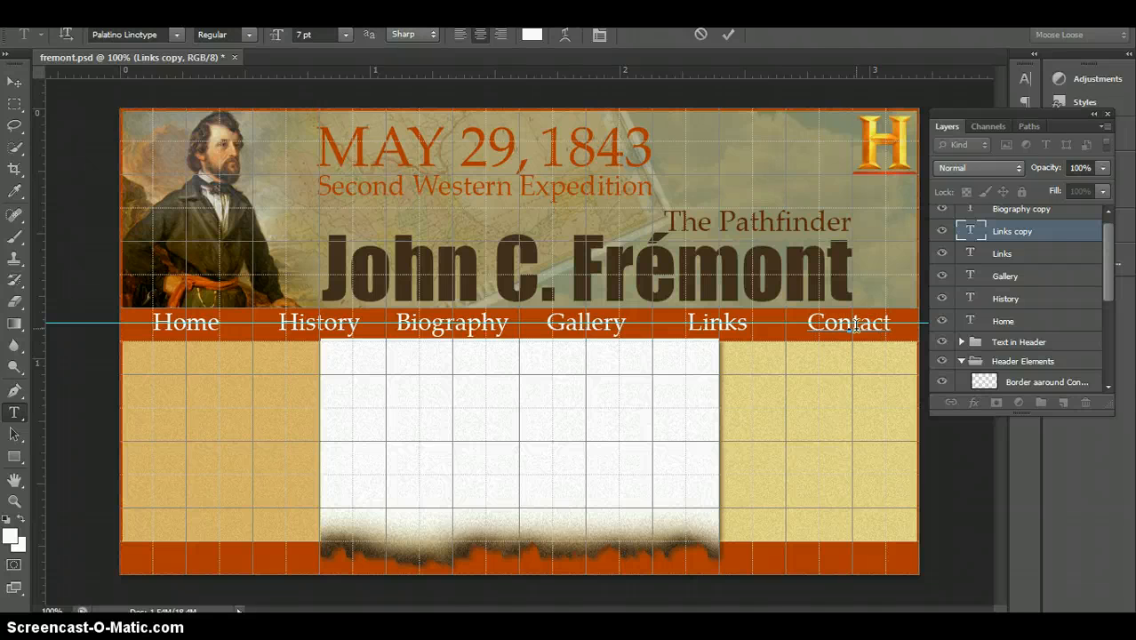
{"action": "left_click", "coordinate": [728, 34]}
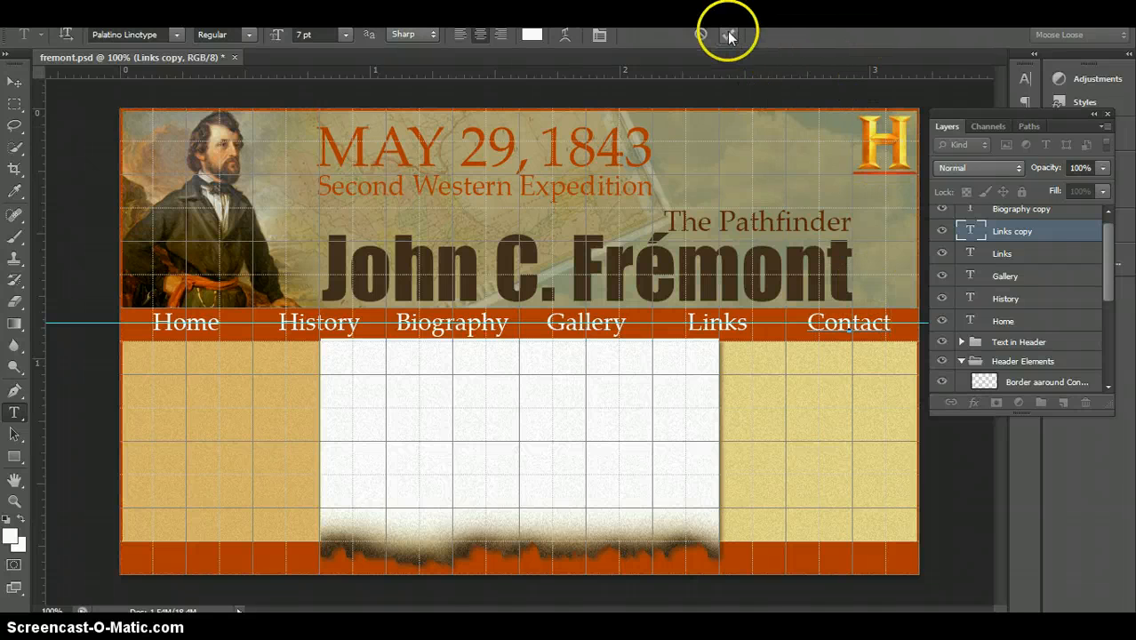
Step: Nudge the Contact text to X 879.47 px with Free Transform
{"action": "left_click", "coordinate": [1007, 229]}
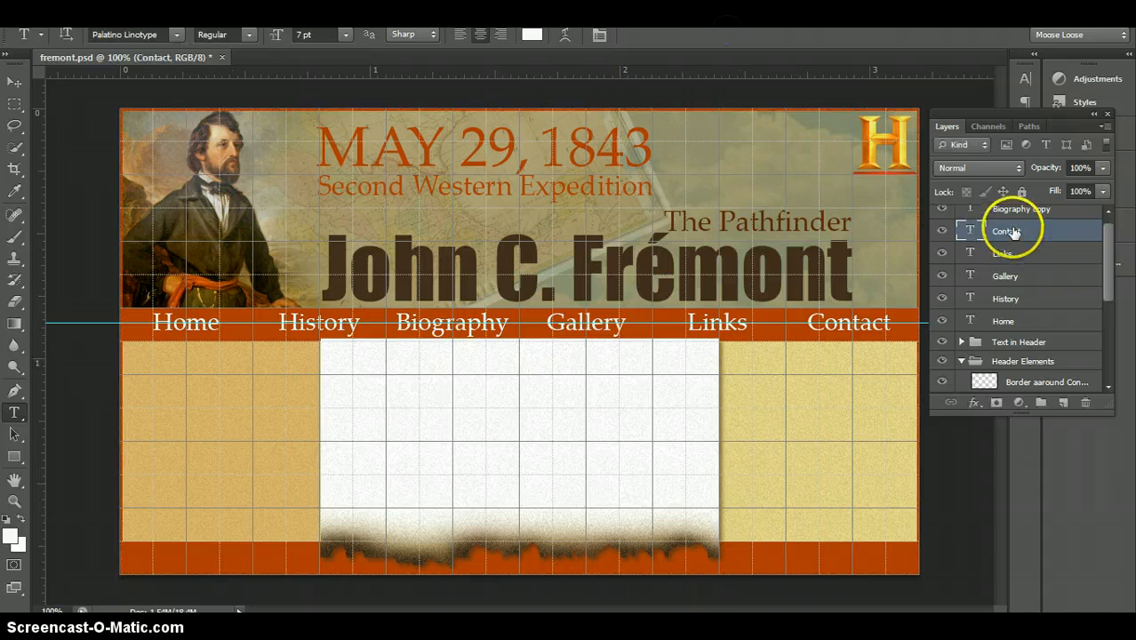
{"action": "key", "text": "ctrl+t"}
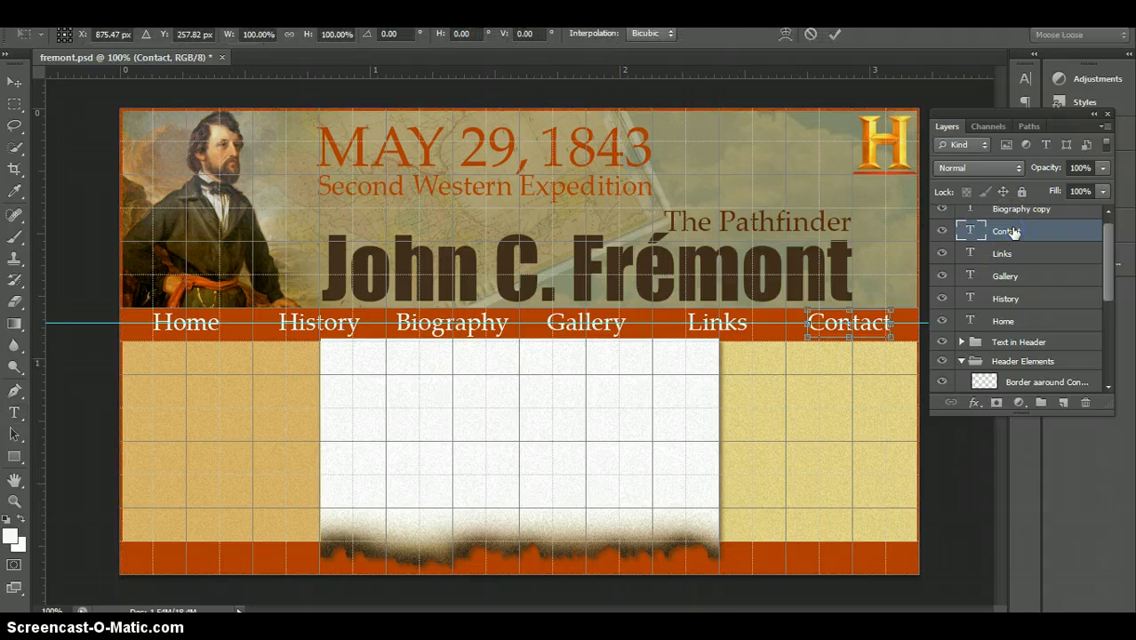
{"action": "key", "text": "Right"}
{"action": "key", "text": "Right"}
{"action": "key", "text": "Right"}
{"action": "key", "text": "Right"}
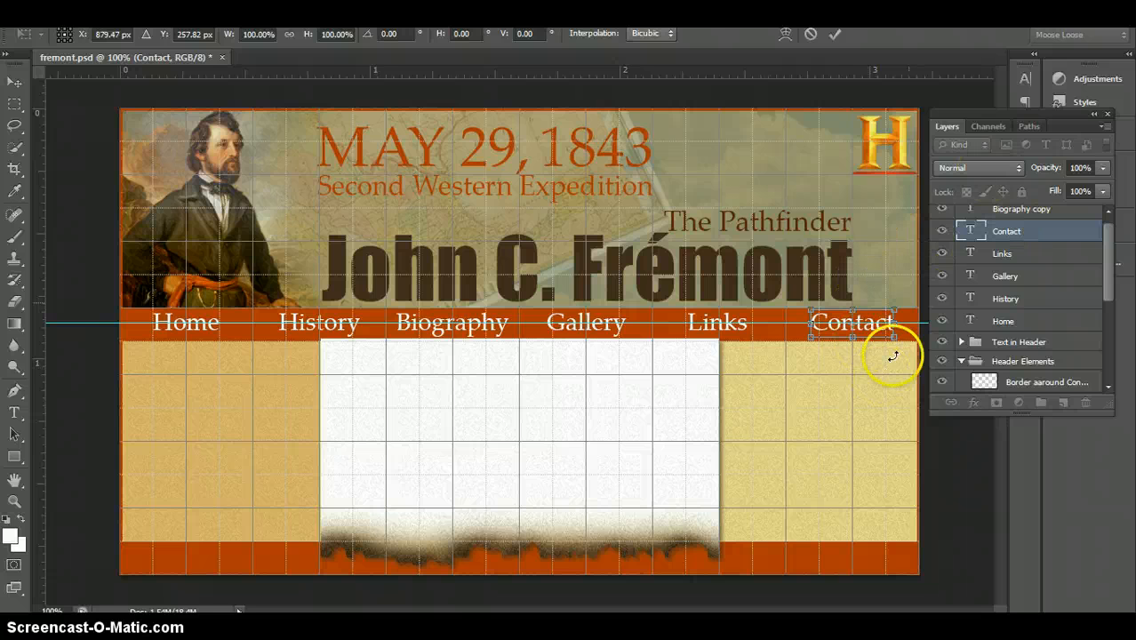
{"action": "left_click", "coordinate": [836, 35]}
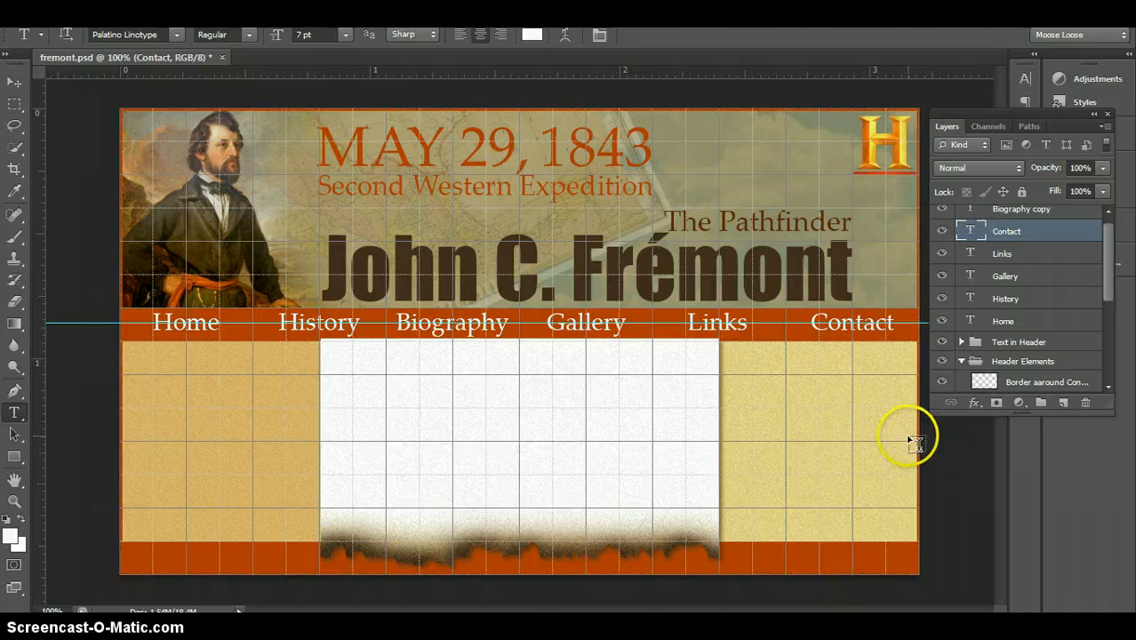
Step: Hide the grid and guides to check the spacing of the navigation labels on the orange bar
{"action": "key", "text": "ctrl+apostrophe"}
{"action": "key", "text": "ctrl+semicolon"}
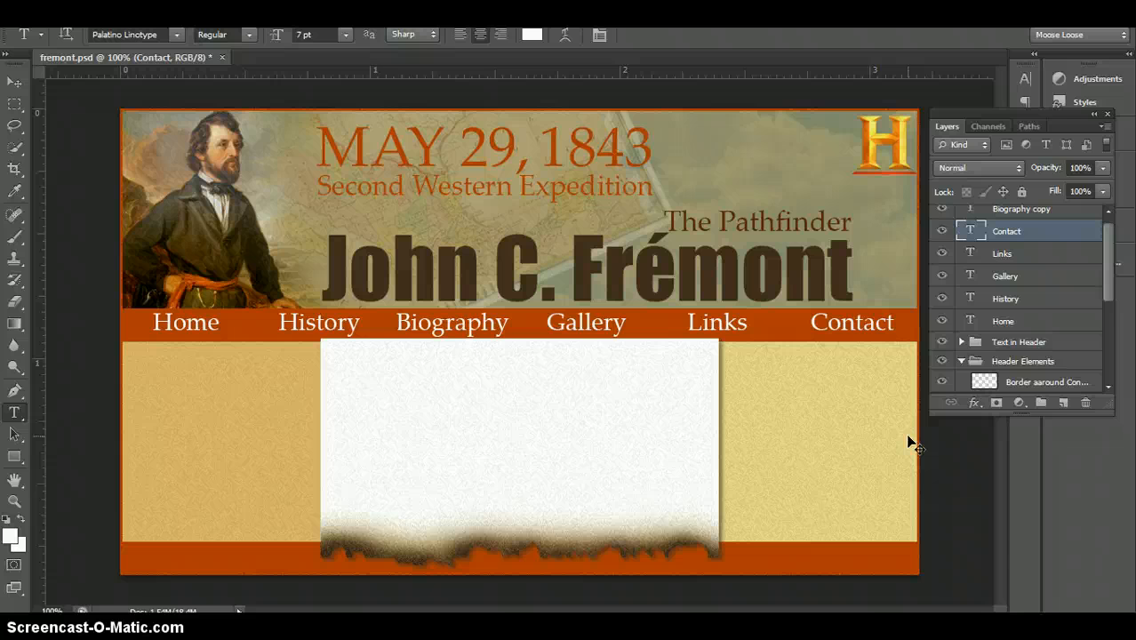
{"action": "key", "text": "ctrl+apostrophe"}
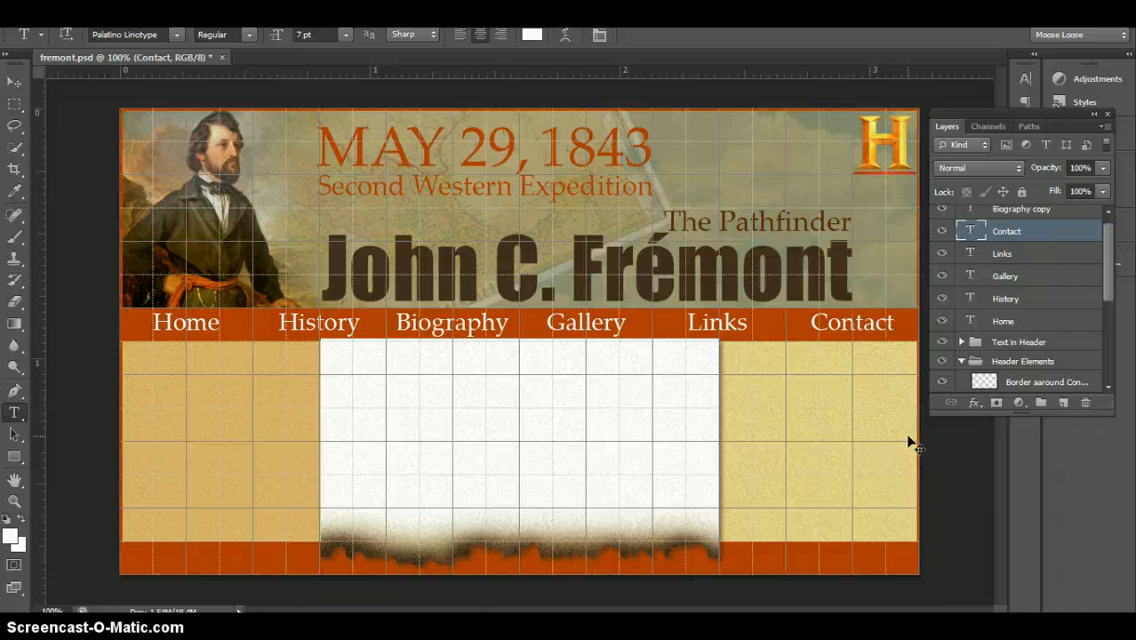
{"action": "key", "text": "ctrl+apostrophe"}
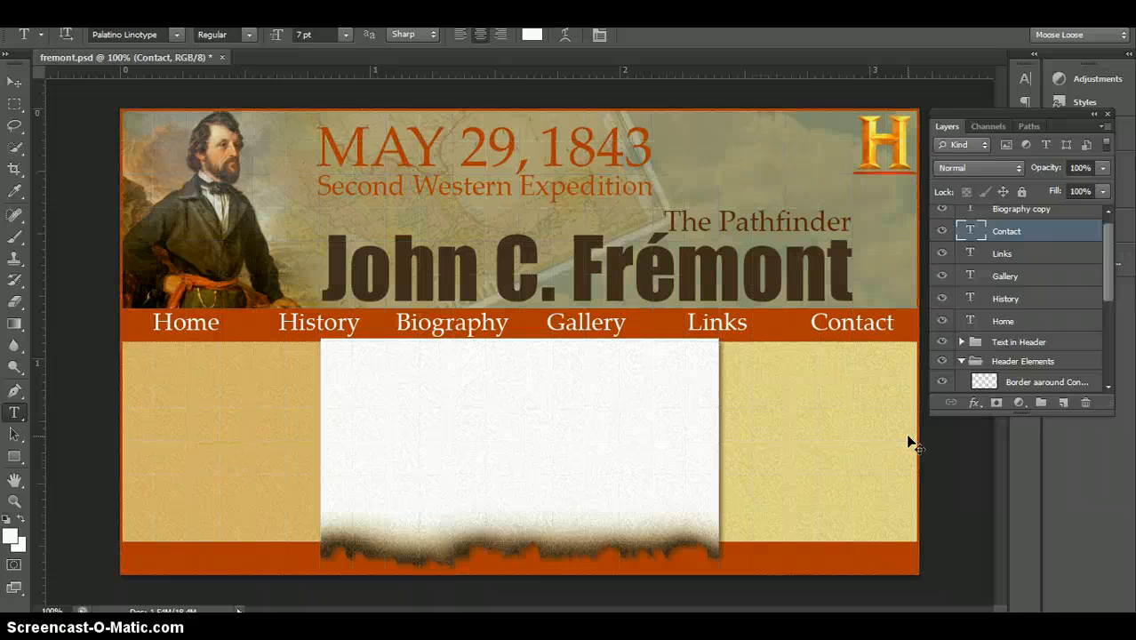
{"action": "key", "text": "ctrl+apostrophe"}
Step: Rename the "Biography copy" text layer as "Biogrphy"
{"action": "left_click", "coordinate": [1109, 278]}
{"action": "left_click_drag", "start_coordinate": [1108, 277], "coordinate": [1111, 241]}
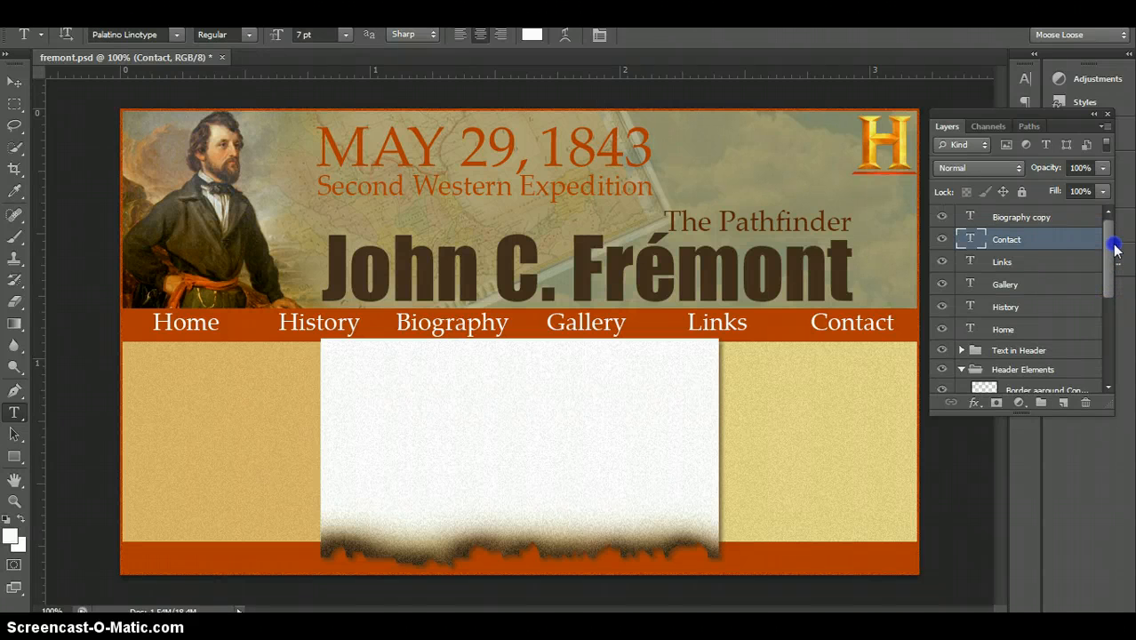
{"action": "left_click", "coordinate": [1046, 217]}
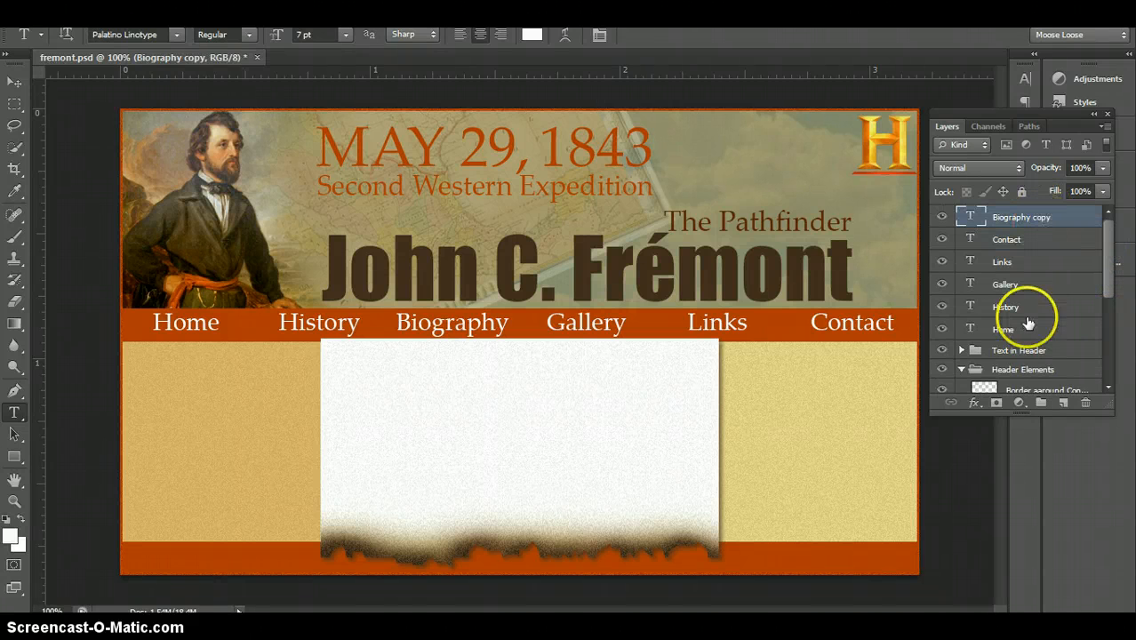
{"action": "double_click", "coordinate": [1009, 220]}
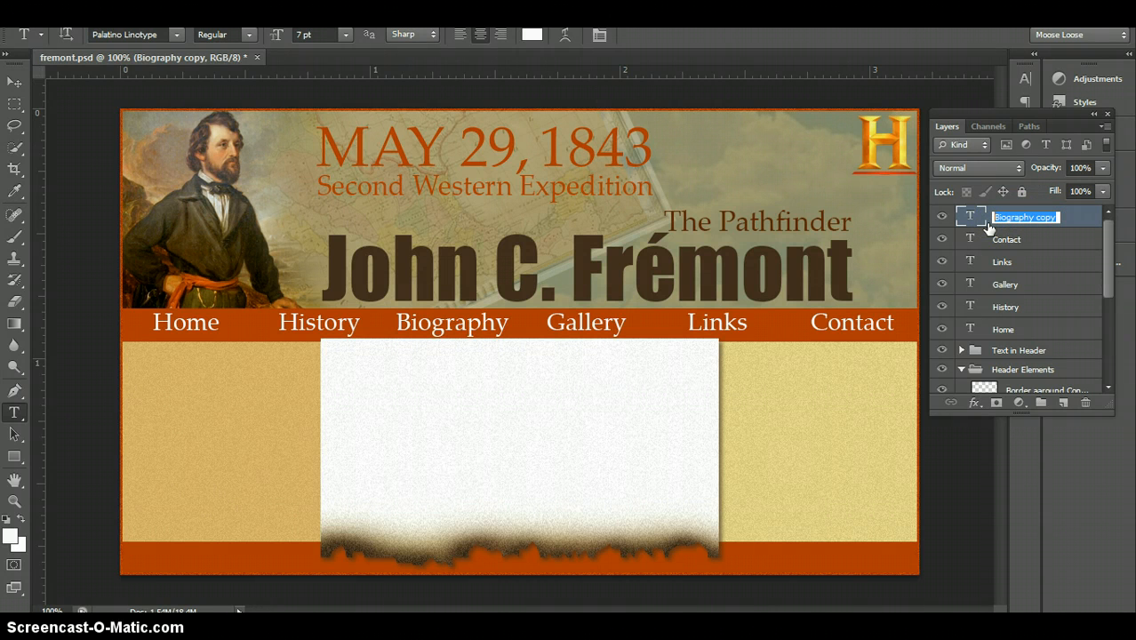
{"action": "type", "text": "Biogrph"}
{"action": "key", "text": "BackSpace"}
{"action": "key", "text": "BackSpace"}
{"action": "type", "text": "aphy"}
{"action": "left_click", "coordinate": [1046, 226]}
{"action": "left_click", "coordinate": [1057, 249]}
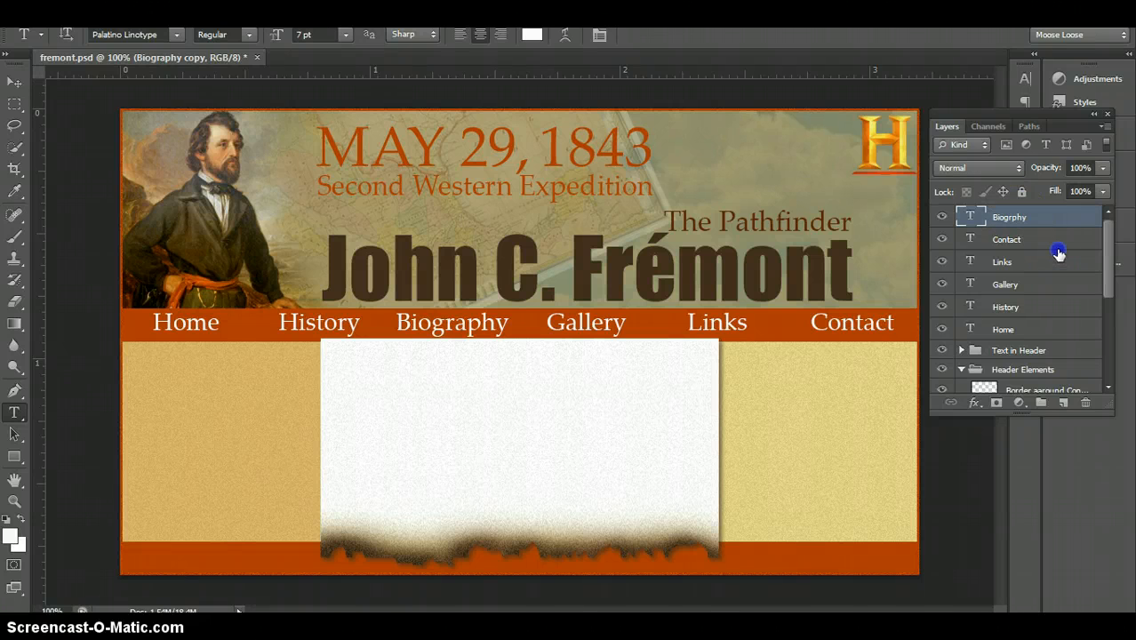
{"action": "left_click", "coordinate": [1036, 217]}
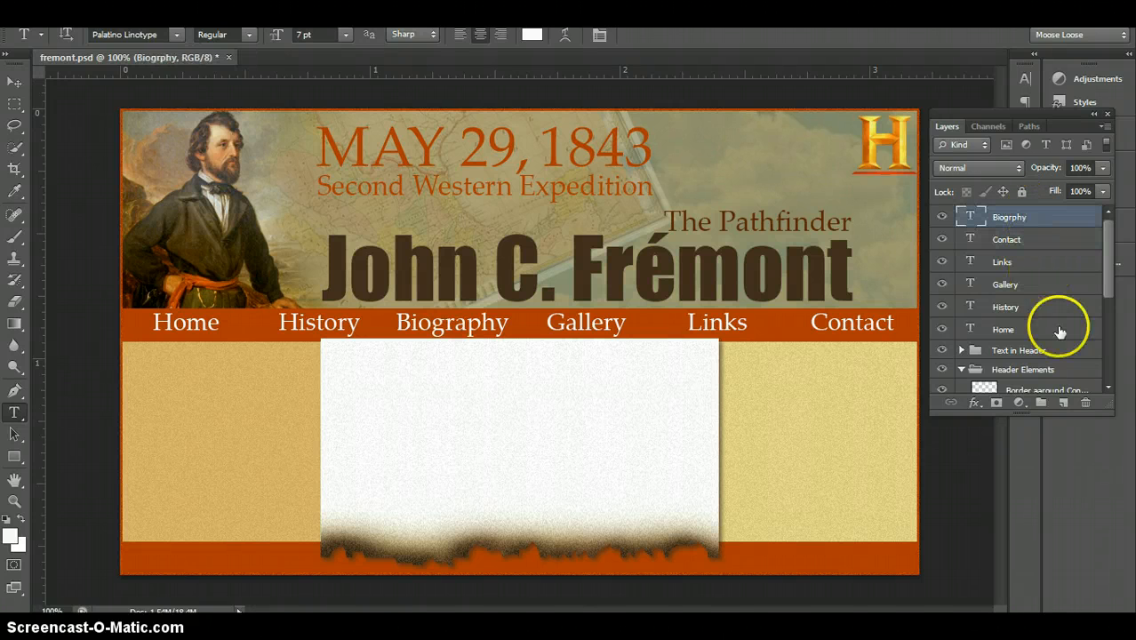
Step: Add a new layer above all others, stamp all visible layers into it, and hide that merged layer
{"action": "left_click", "coordinate": [1063, 405]}
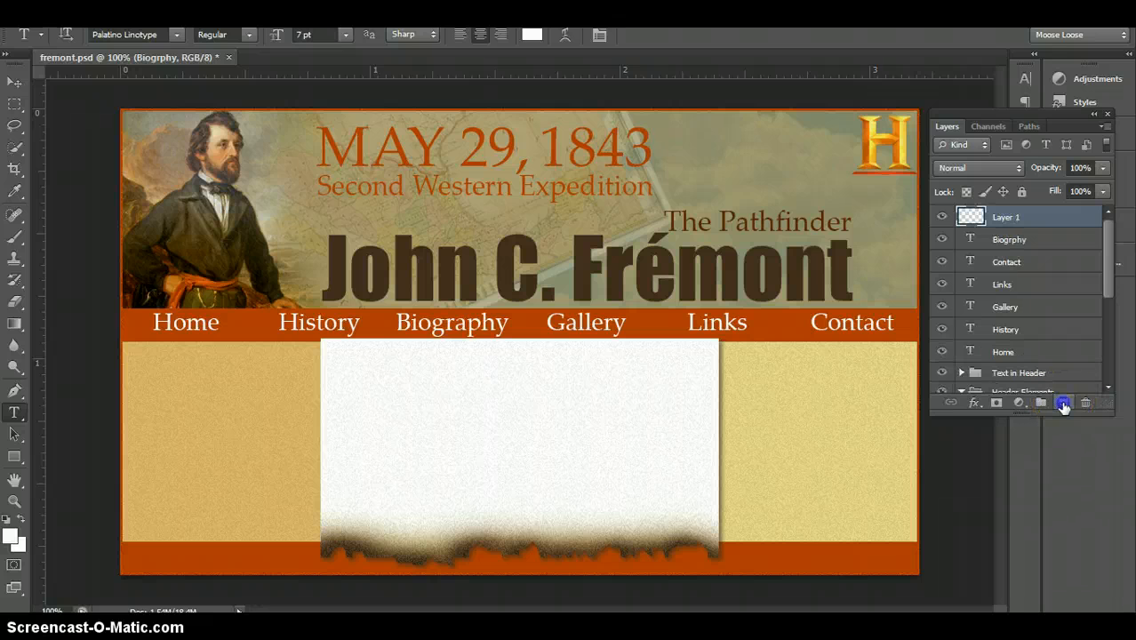
{"action": "left_click", "coordinate": [1027, 216]}
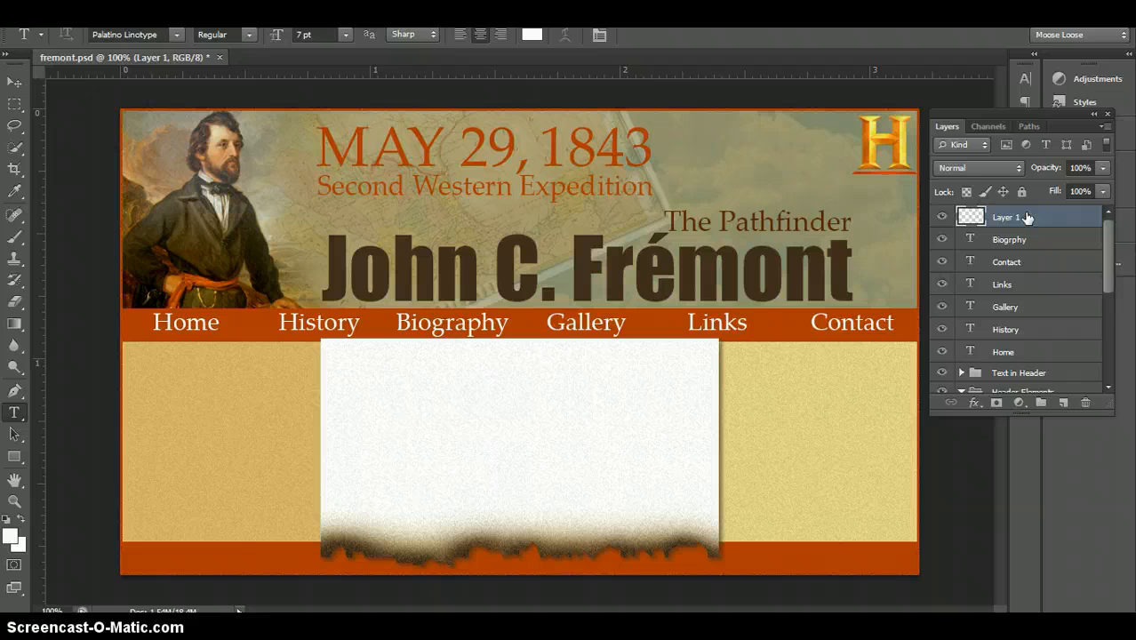
{"action": "key", "text": "ctrl+alt+shift+e"}
{"action": "left_click_drag", "start_coordinate": [1027, 217], "coordinate": [956, 218]}
{"action": "left_click", "coordinate": [943, 218]}
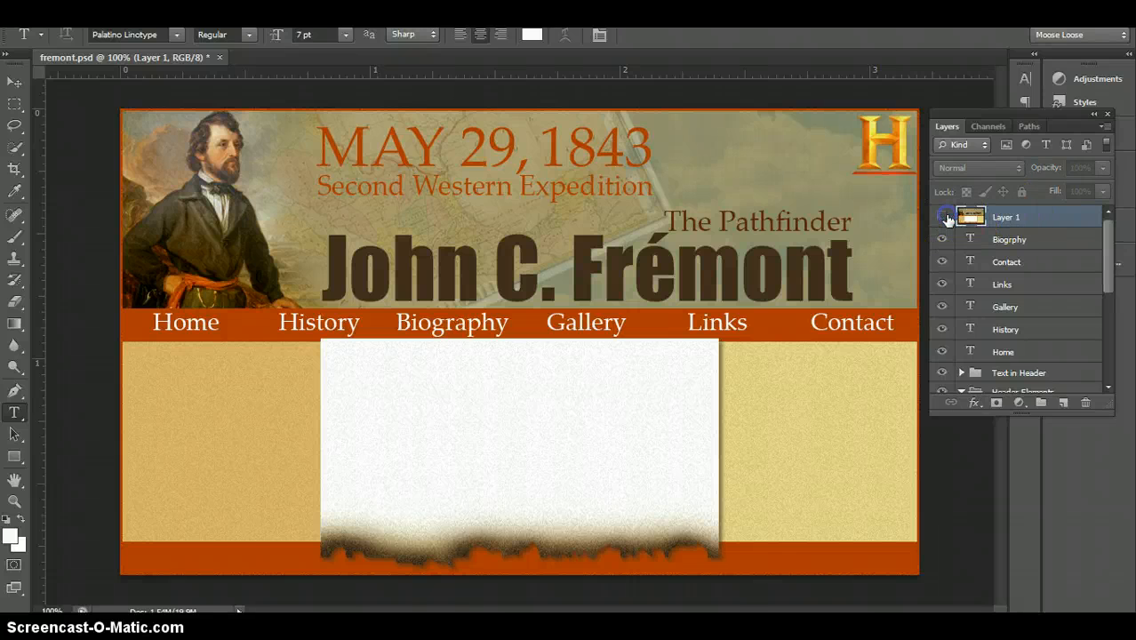
Step: Select all six navigation text layers from Biogrphy to Home and nudge them 2 px left and 2 px up
{"action": "left_click", "coordinate": [1002, 241]}
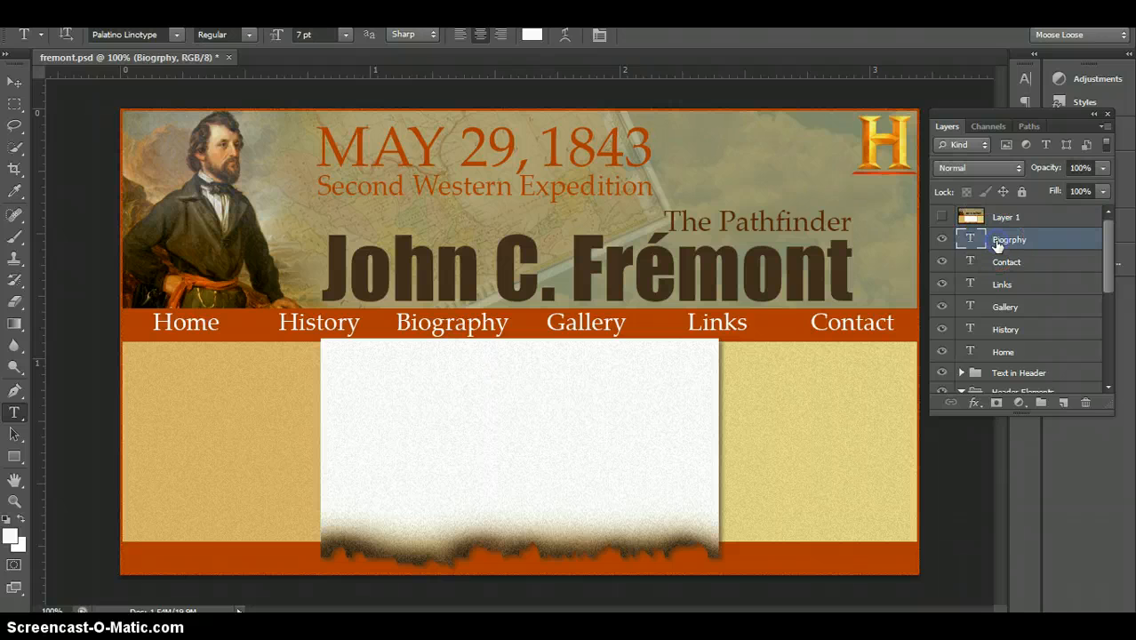
{"action": "left_click", "coordinate": [1020, 353], "text": "shift"}
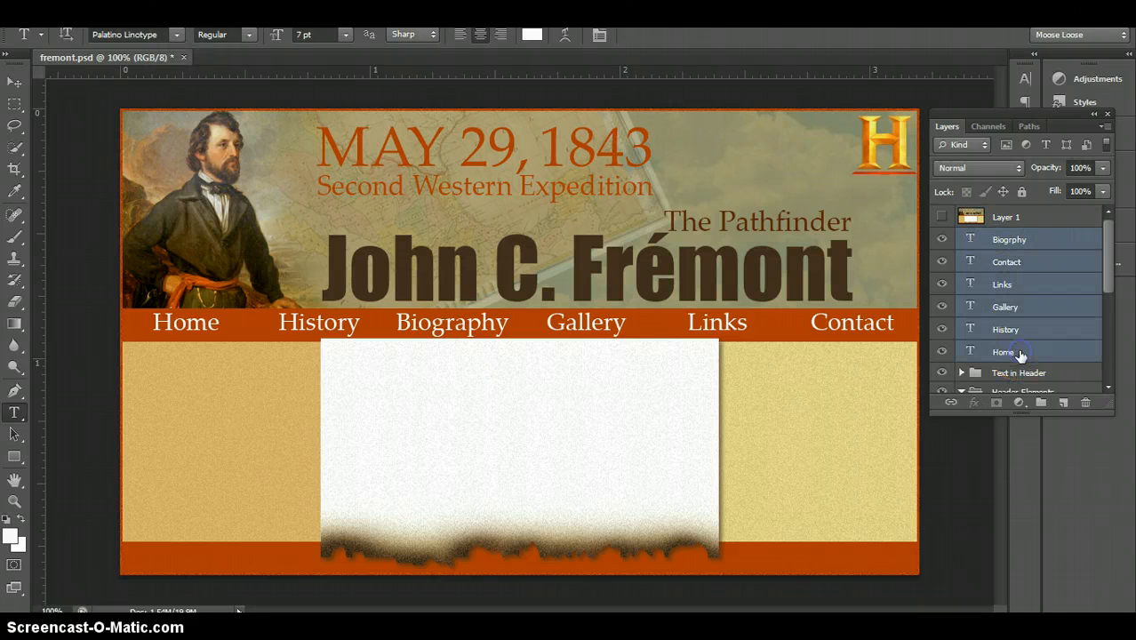
{"action": "left_click", "coordinate": [1013, 242]}
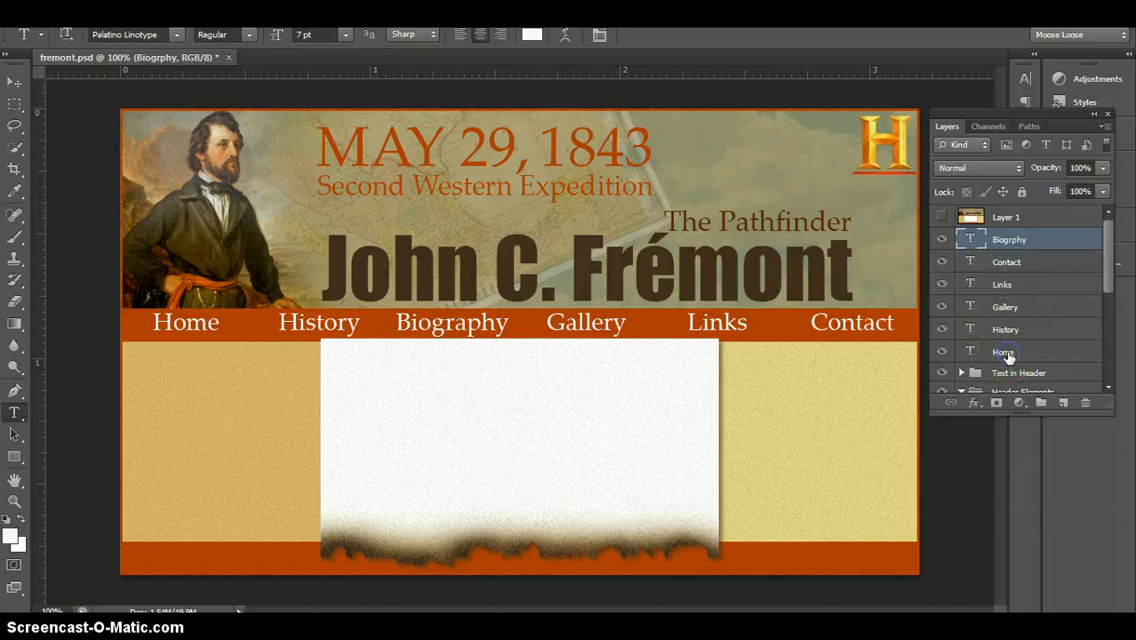
{"action": "left_click", "coordinate": [1008, 354], "text": "shift"}
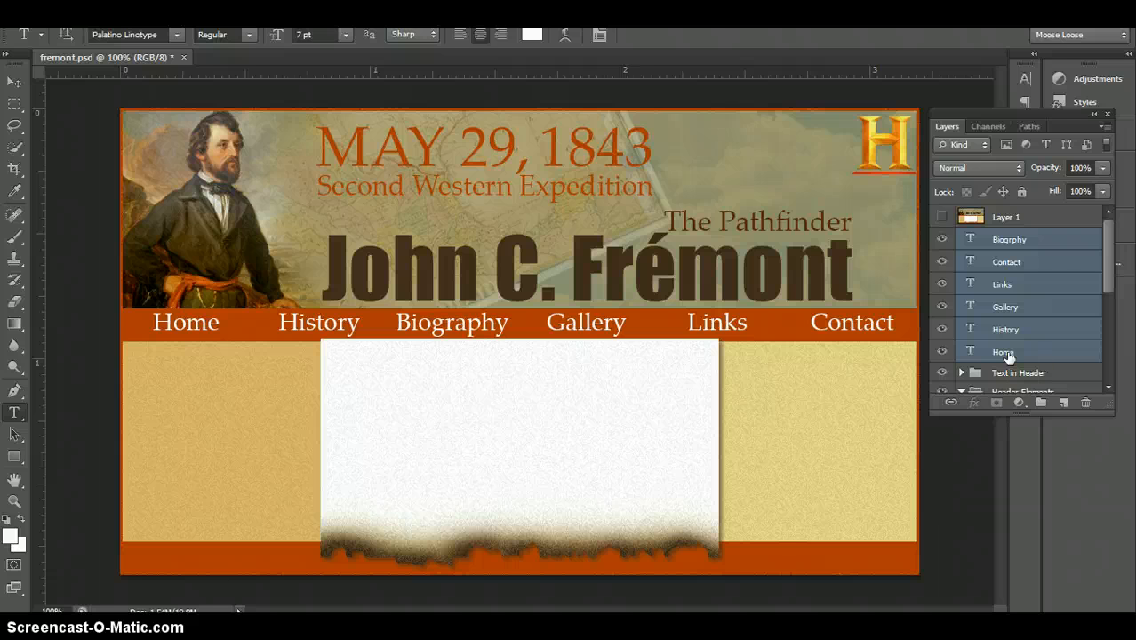
{"action": "key", "text": "ctrl+Left"}
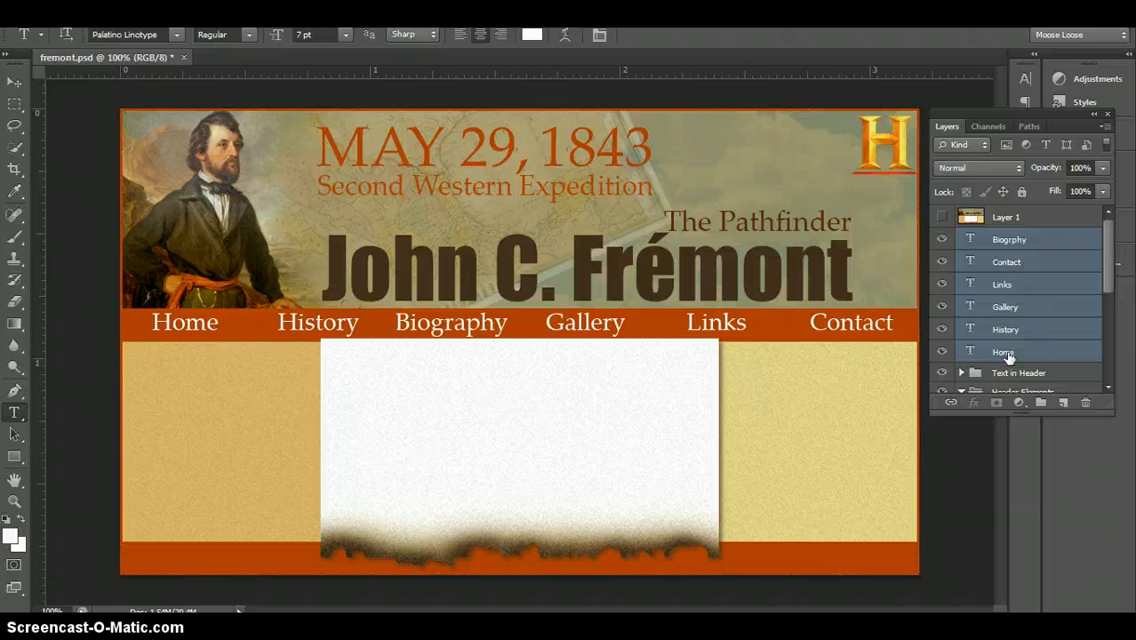
{"action": "key", "text": "ctrl+Left"}
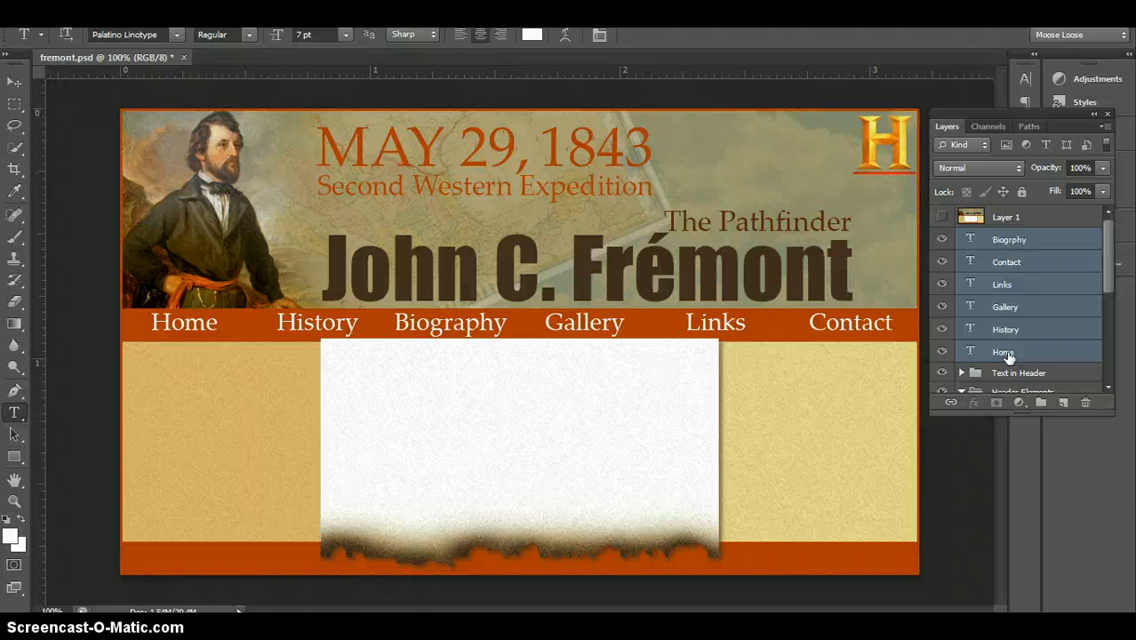
{"action": "key", "text": "ctrl+Up"}
{"action": "key", "text": "ctrl+Up"}
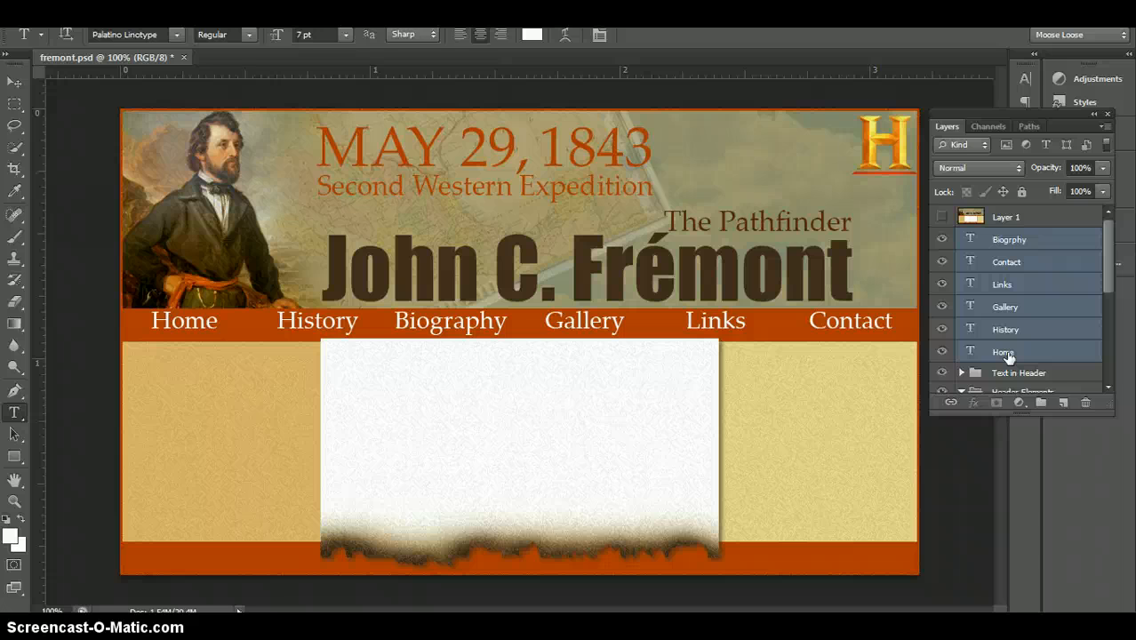
Step: Toggle the merged layer's visibility to compare the navigation labels' positions before and after the nudge
{"action": "left_click", "coordinate": [941, 219]}
{"action": "key", "text": "ctrl+Right"}
{"action": "key", "text": "ctrl+Right"}
{"action": "key", "text": "ctrl+Down"}
{"action": "key", "text": "ctrl+Down"}
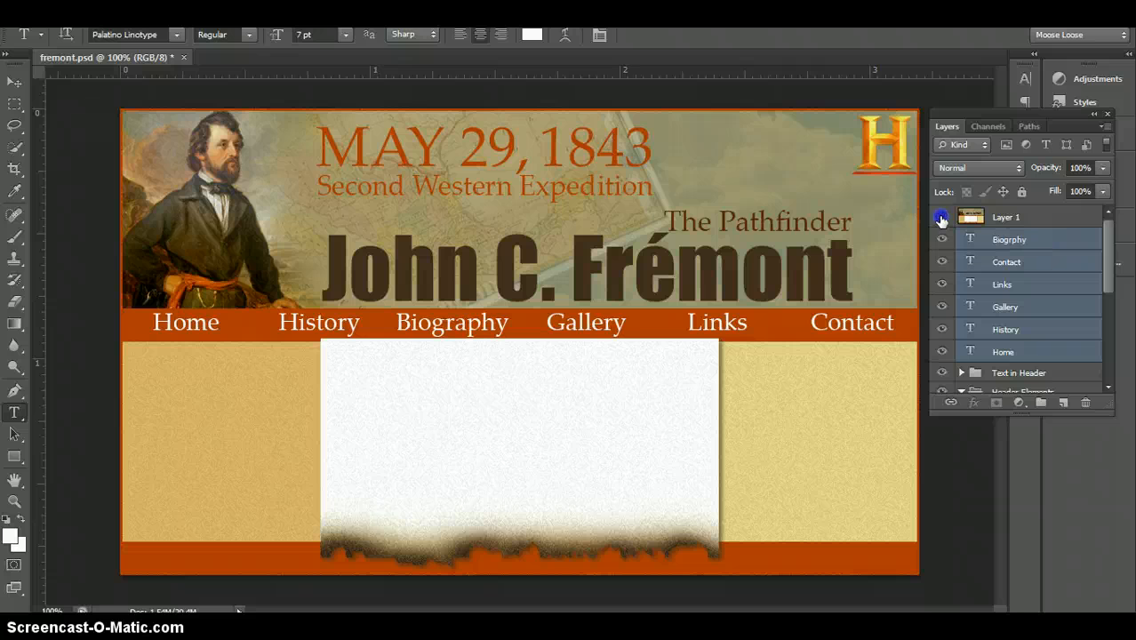
{"action": "key", "text": "ctrl+Left"}
{"action": "key", "text": "ctrl+Left"}
{"action": "key", "text": "ctrl+Up"}
{"action": "key", "text": "ctrl+Up"}
{"action": "key", "text": "ctrl+Right"}
{"action": "key", "text": "ctrl+Right"}
{"action": "key", "text": "ctrl+Down"}
{"action": "key", "text": "ctrl+Down"}
{"action": "left_click", "coordinate": [941, 218]}
{"action": "key", "text": "ctrl+Left"}
{"action": "key", "text": "ctrl+Left"}
{"action": "key", "text": "ctrl+Up"}
{"action": "key", "text": "ctrl+Up"}
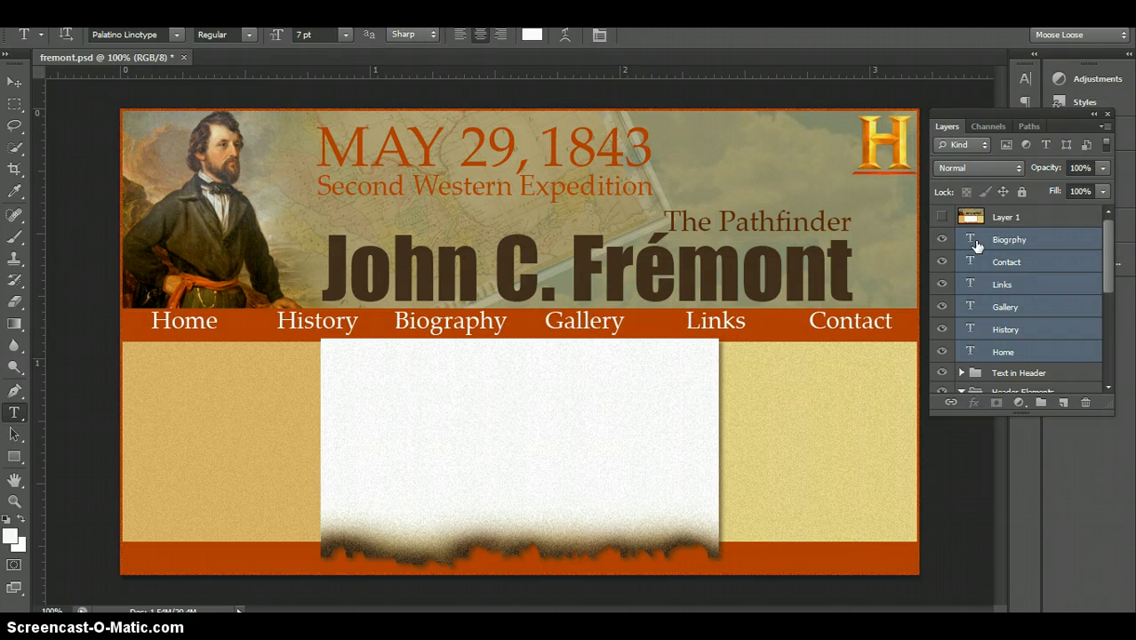
Step: Add a Drop Shadow with a 3 px distance to the Biogrphy text layer
{"action": "left_click", "coordinate": [975, 242]}
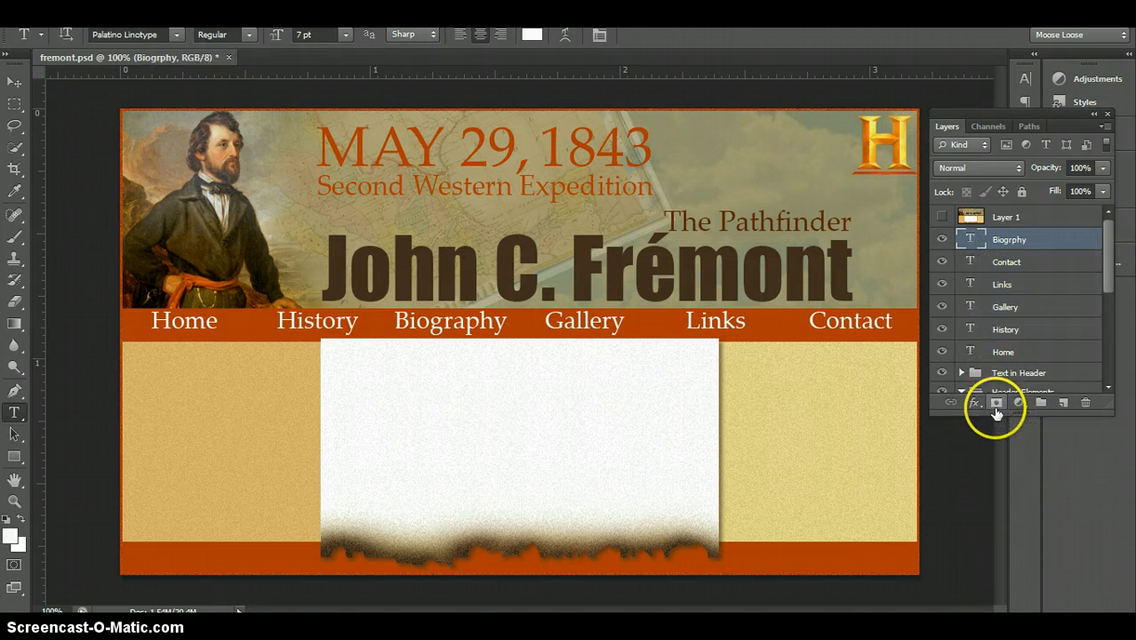
{"action": "left_click", "coordinate": [975, 405]}
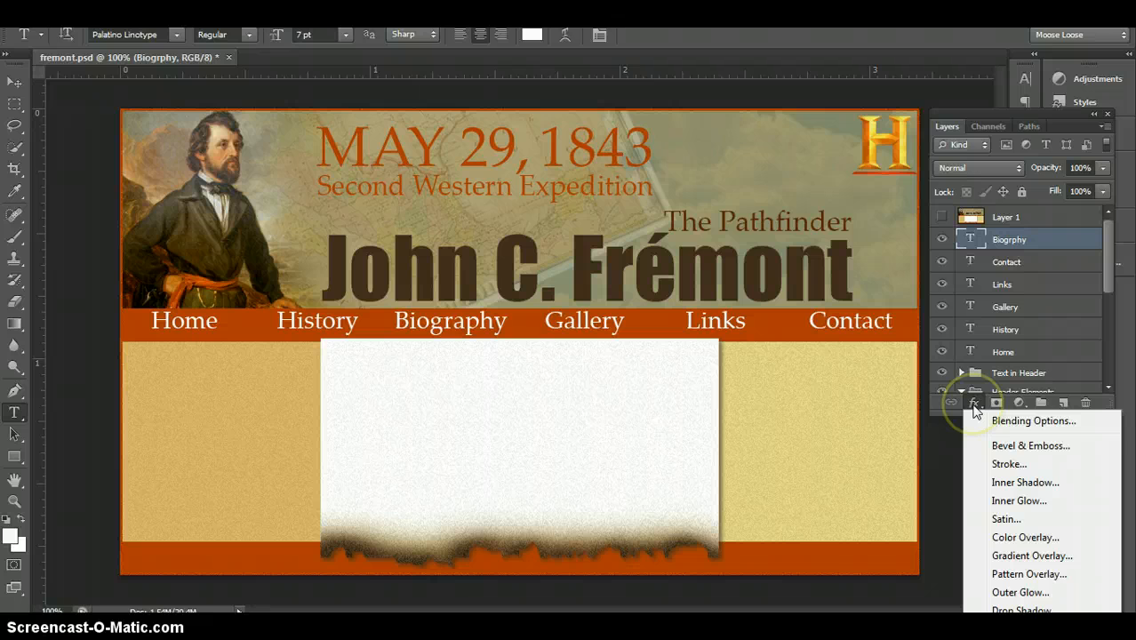
{"action": "left_click", "coordinate": [1020, 613]}
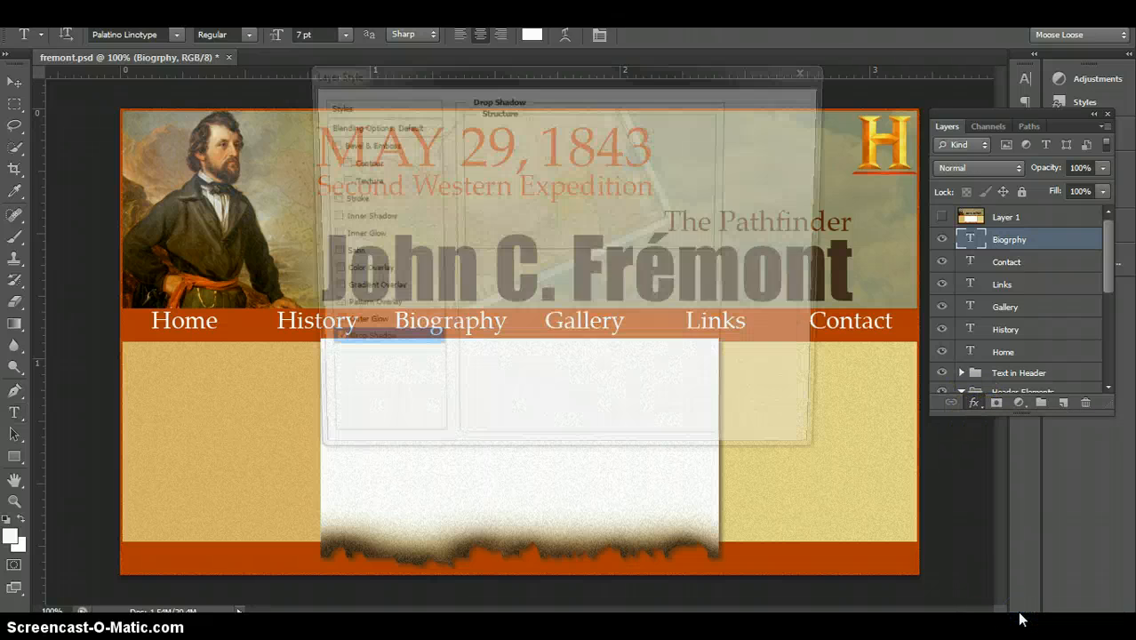
{"action": "left_click_drag", "start_coordinate": [682, 75], "coordinate": [911, 191]}
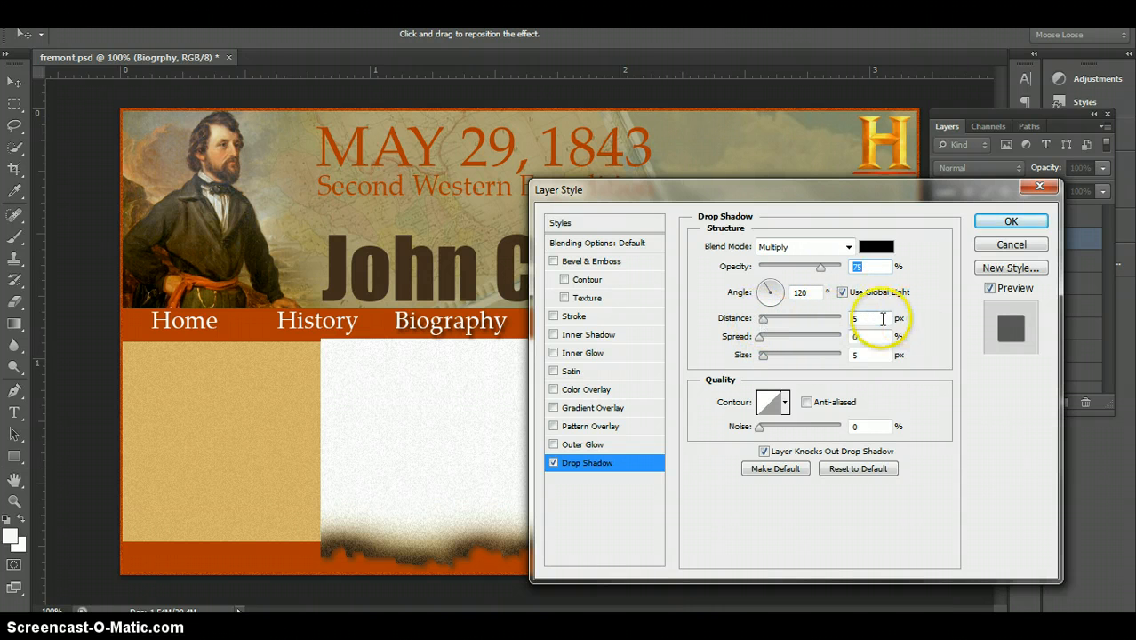
{"action": "left_click_drag", "start_coordinate": [884, 319], "coordinate": [840, 322]}
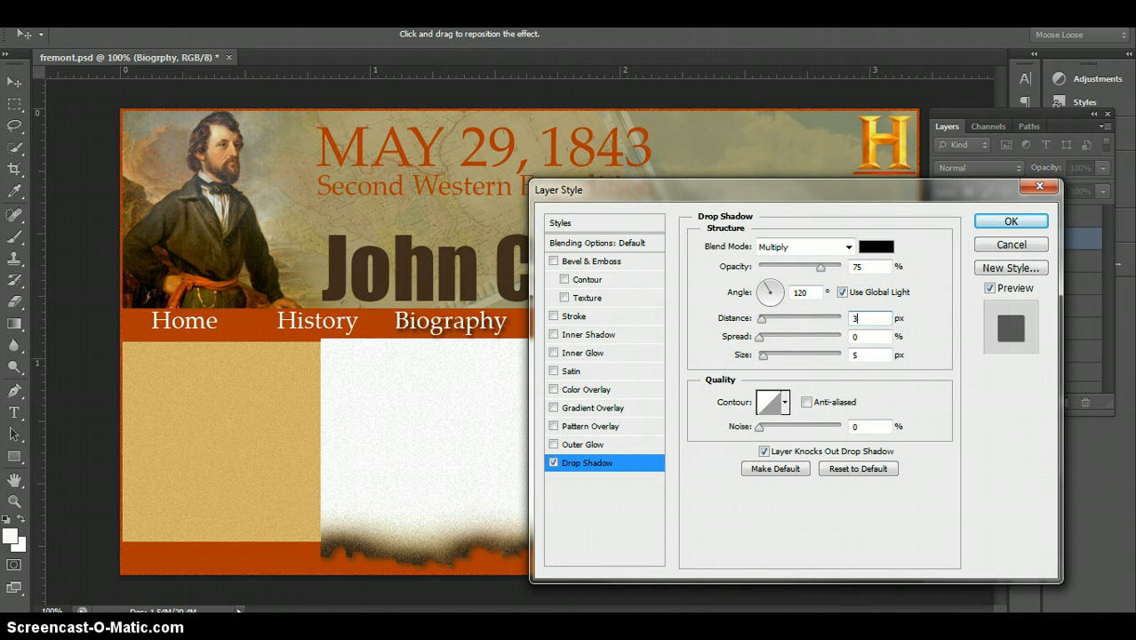
{"action": "type", "text": "3"}
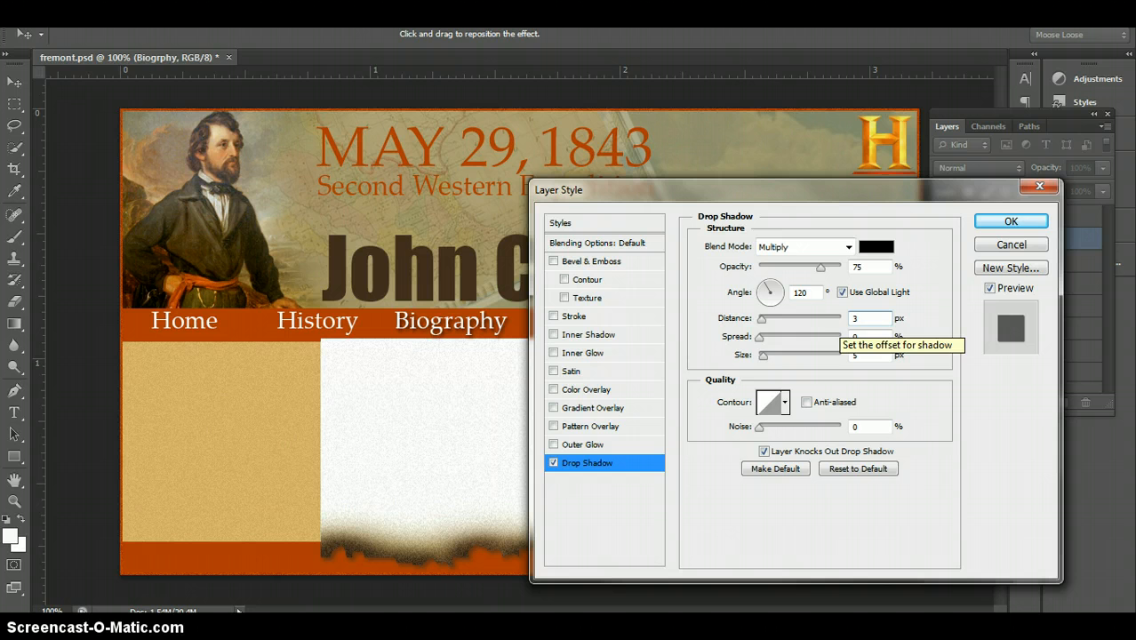
{"action": "left_click", "coordinate": [992, 224]}
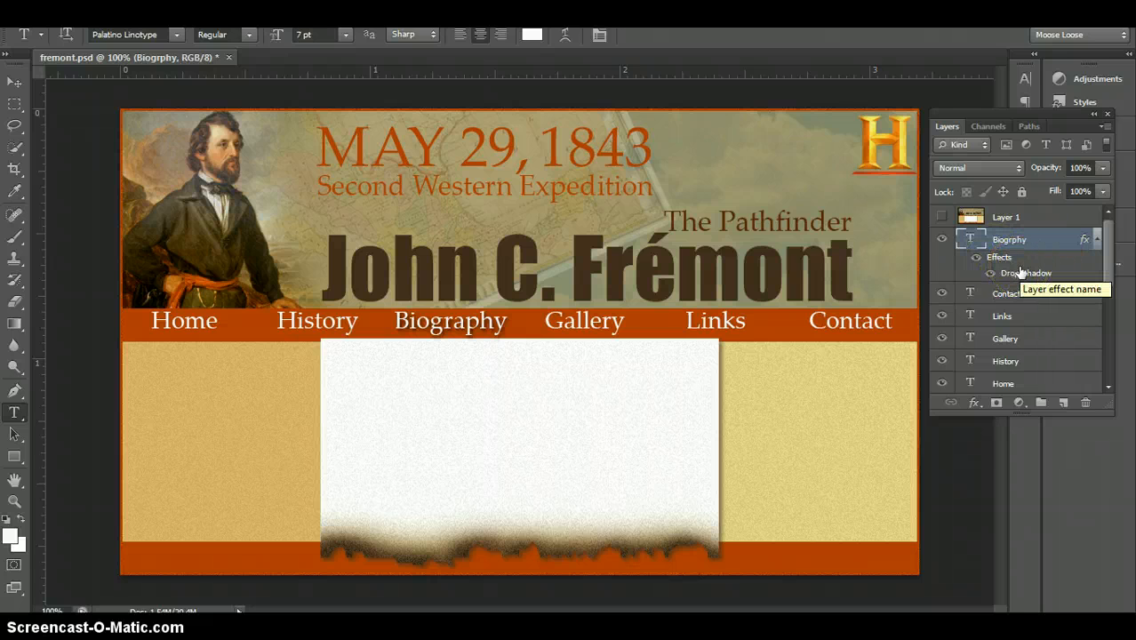
Step: Copy the Biogrphy layer's style, paste it onto the Contact text layer, and collapse both effect lists
{"action": "right_click", "coordinate": [1019, 270]}
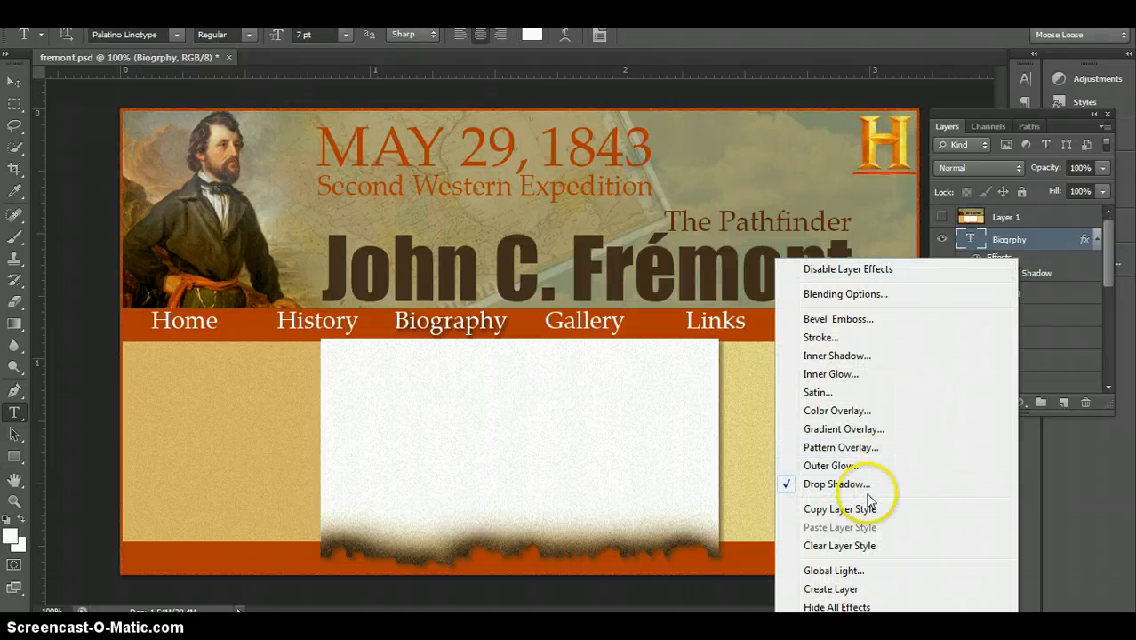
{"action": "left_click", "coordinate": [862, 508]}
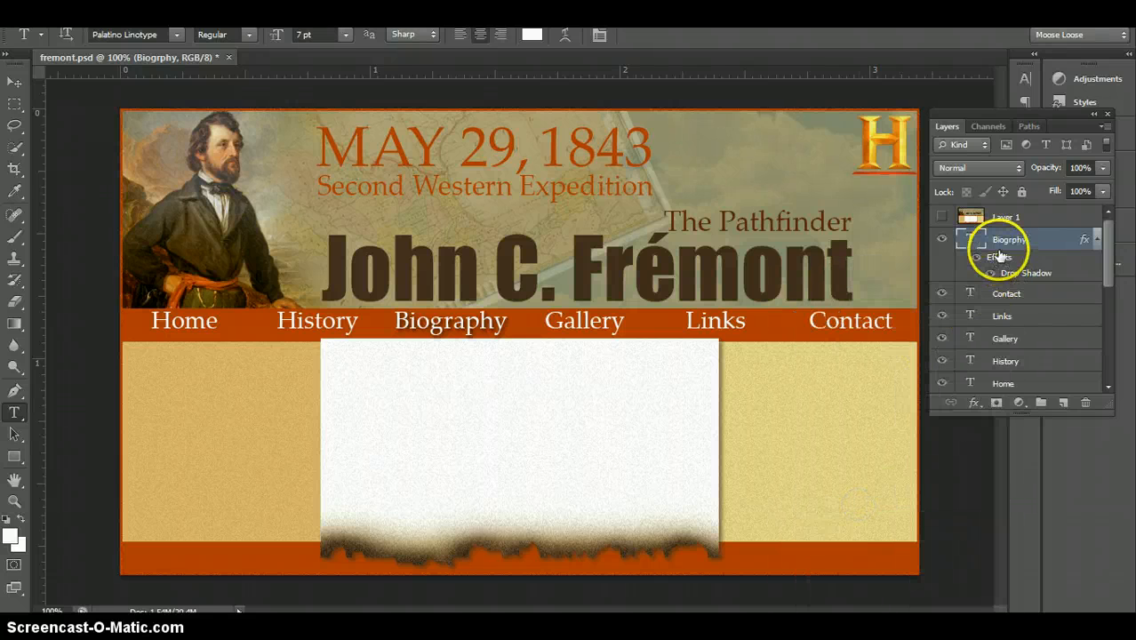
{"action": "left_click", "coordinate": [1096, 239]}
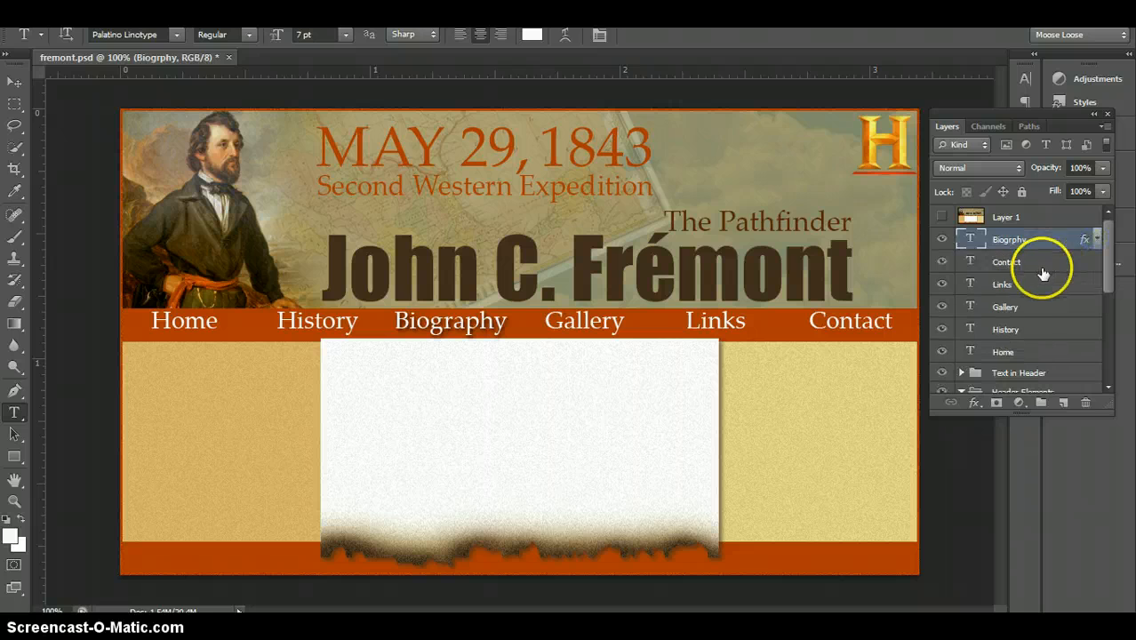
{"action": "left_click", "coordinate": [1036, 267]}
{"action": "right_click", "coordinate": [1036, 264]}
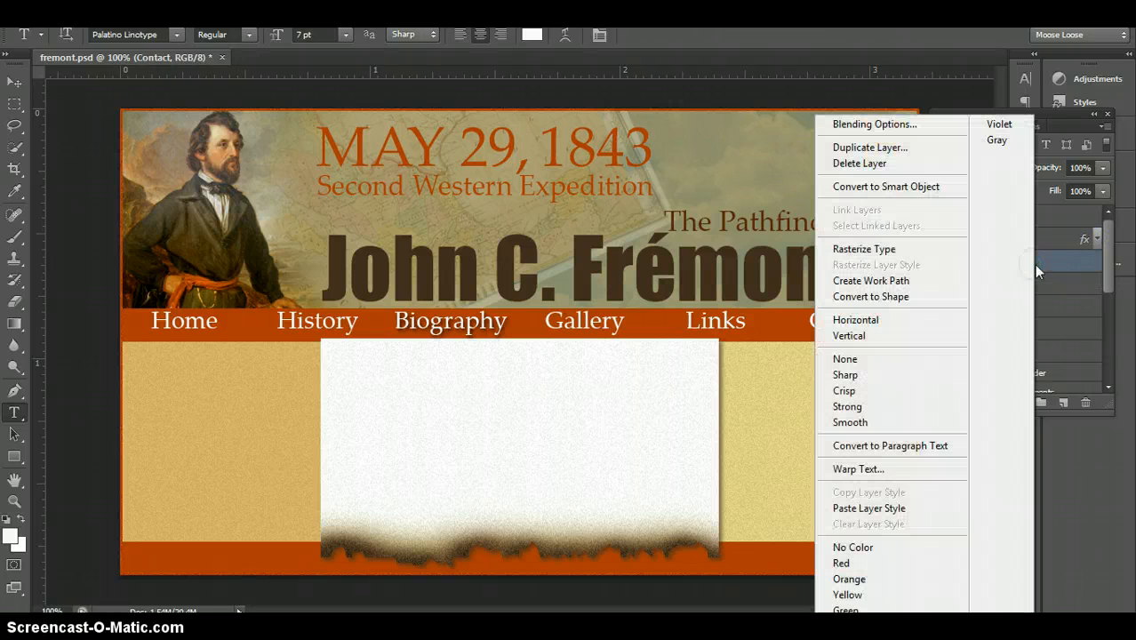
{"action": "left_click", "coordinate": [888, 513]}
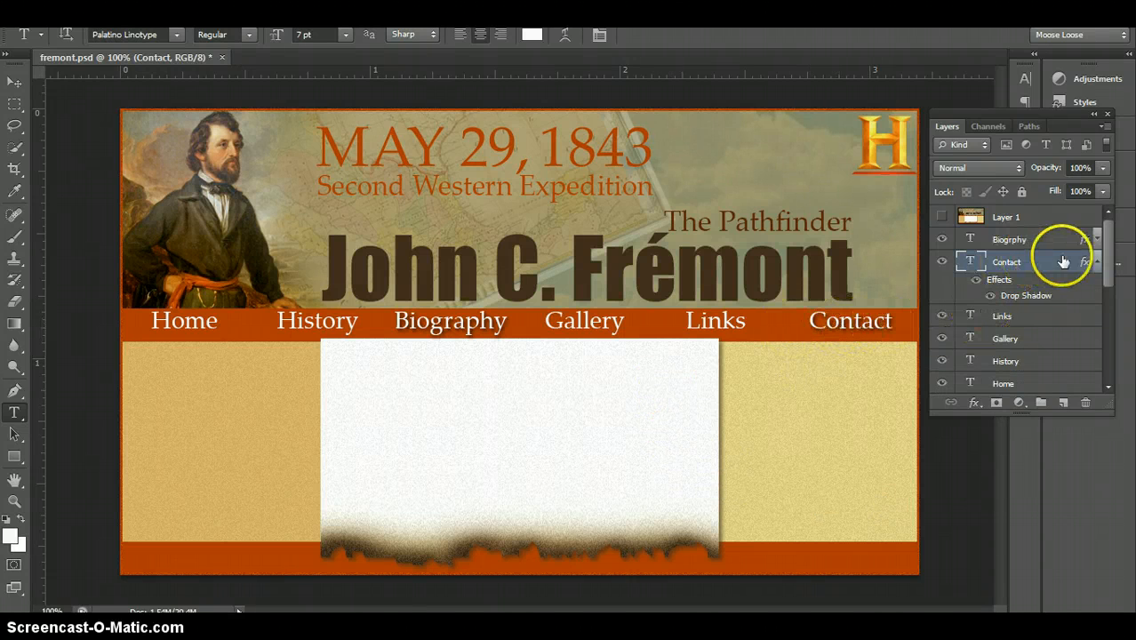
{"action": "left_click", "coordinate": [1099, 263]}
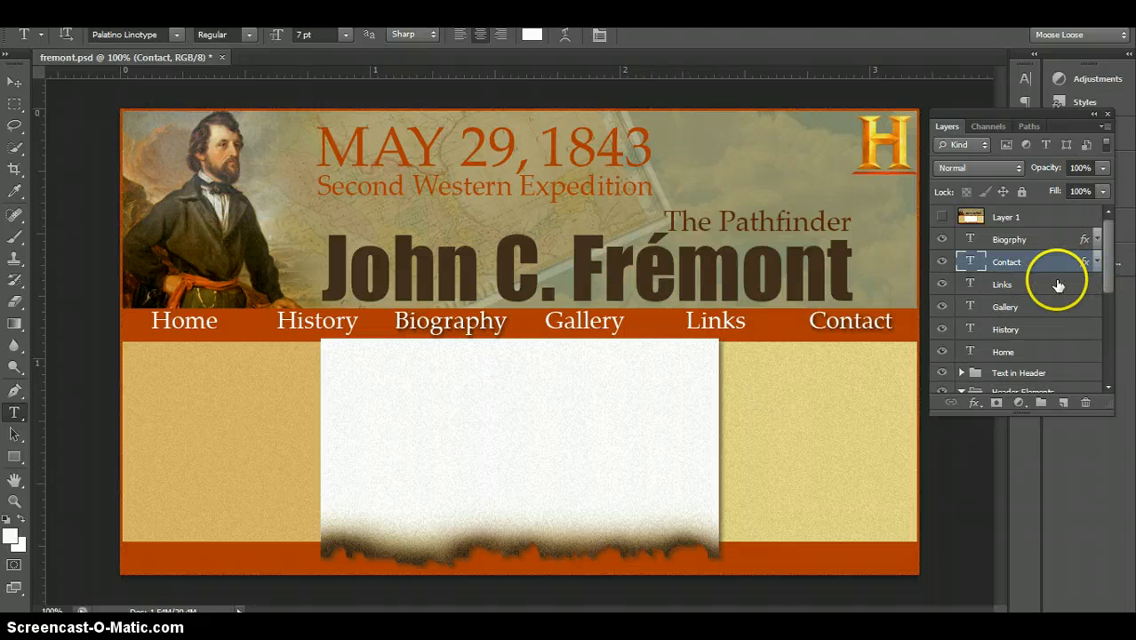
Step: Paste the copied drop shadow style onto the Links and Gallery text layers, collapsing their effect lists
{"action": "left_click", "coordinate": [1058, 284]}
{"action": "right_click", "coordinate": [1057, 286]}
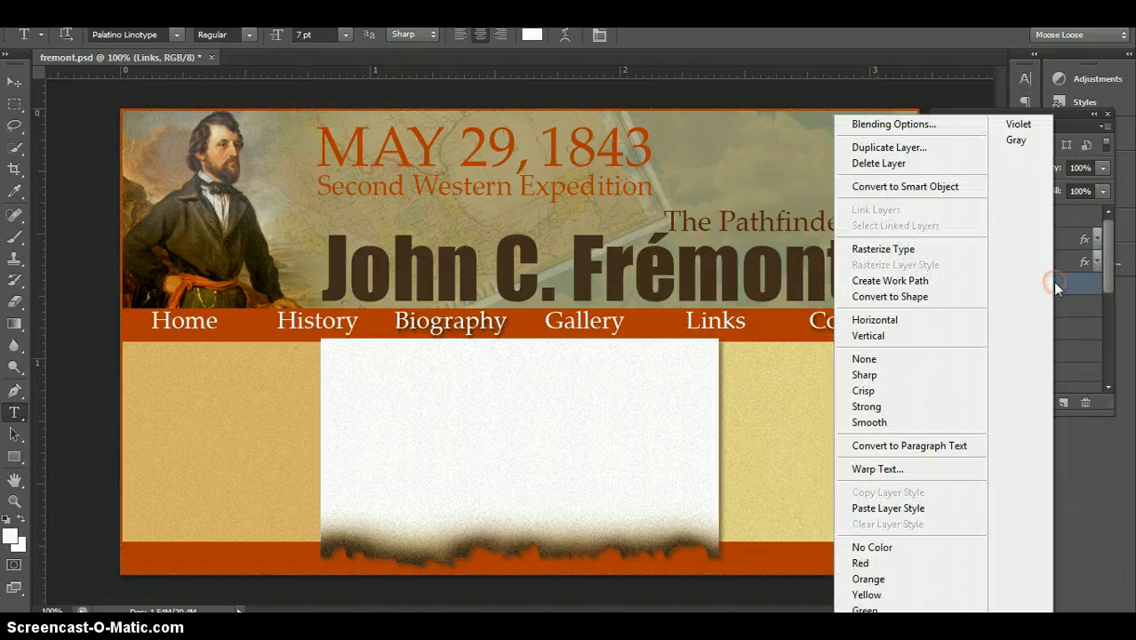
{"action": "left_click", "coordinate": [901, 509]}
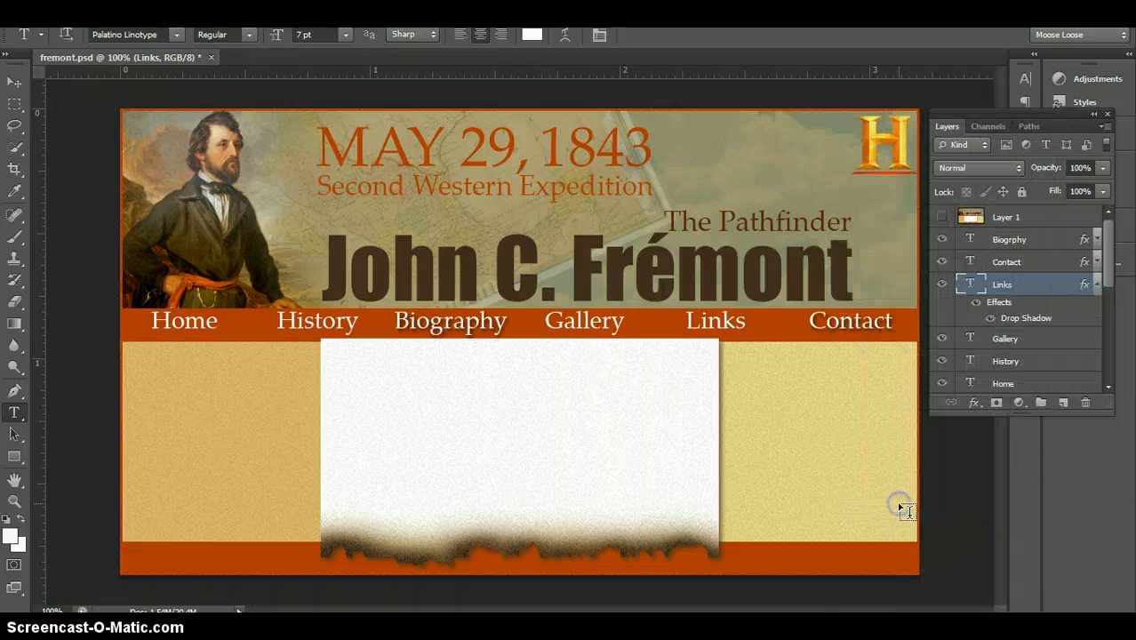
{"action": "left_click", "coordinate": [1093, 283]}
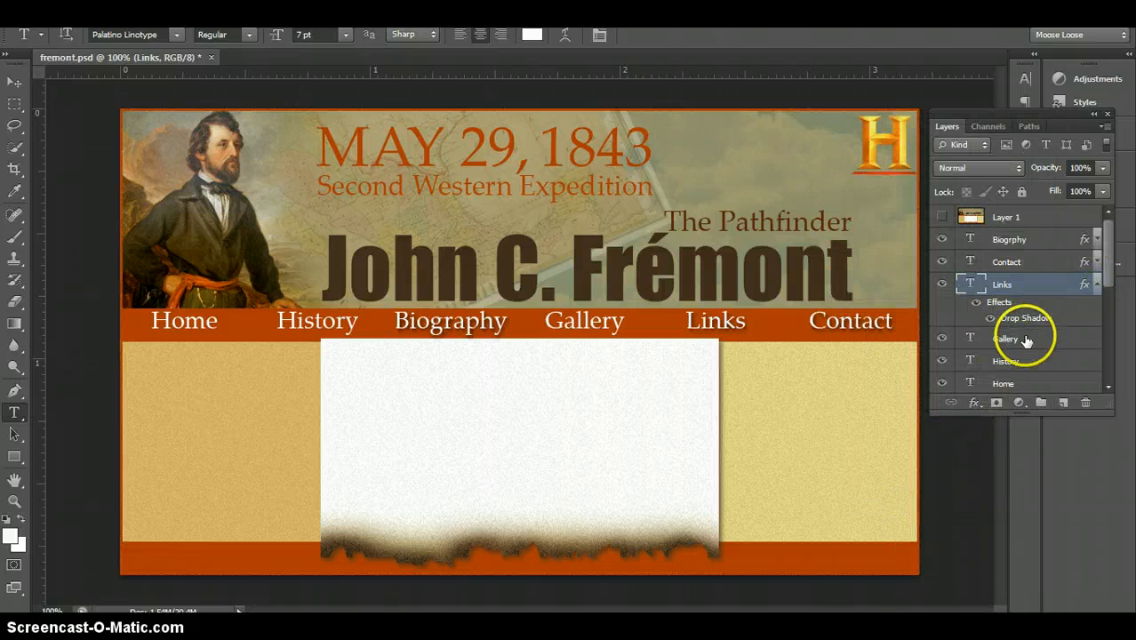
{"action": "left_click", "coordinate": [1096, 284]}
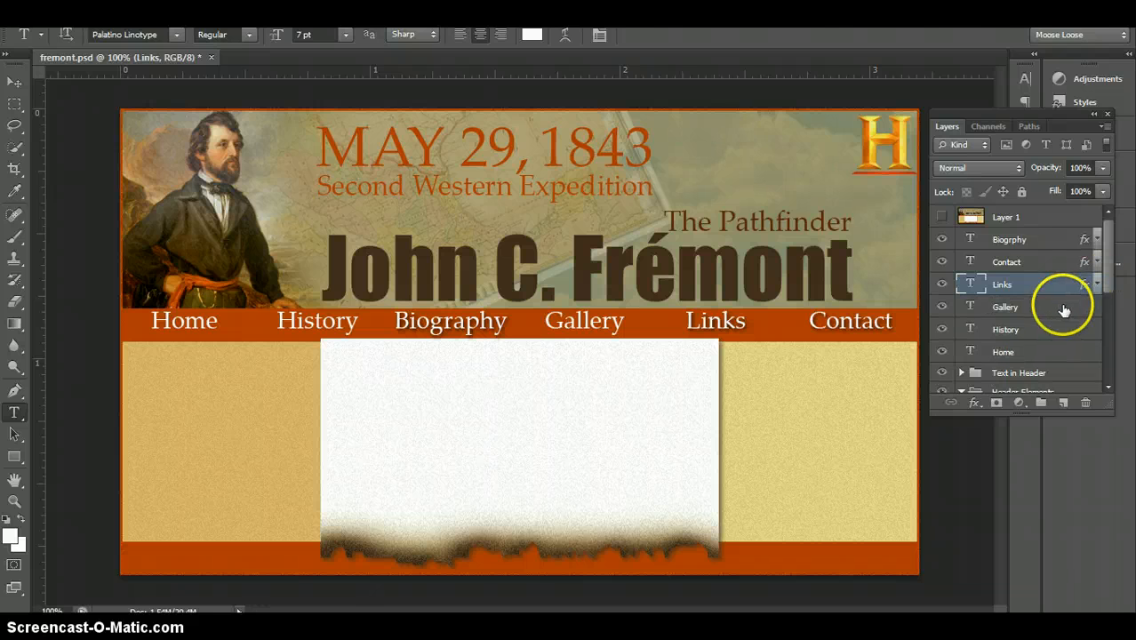
{"action": "left_click", "coordinate": [1065, 309]}
{"action": "right_click", "coordinate": [1023, 308]}
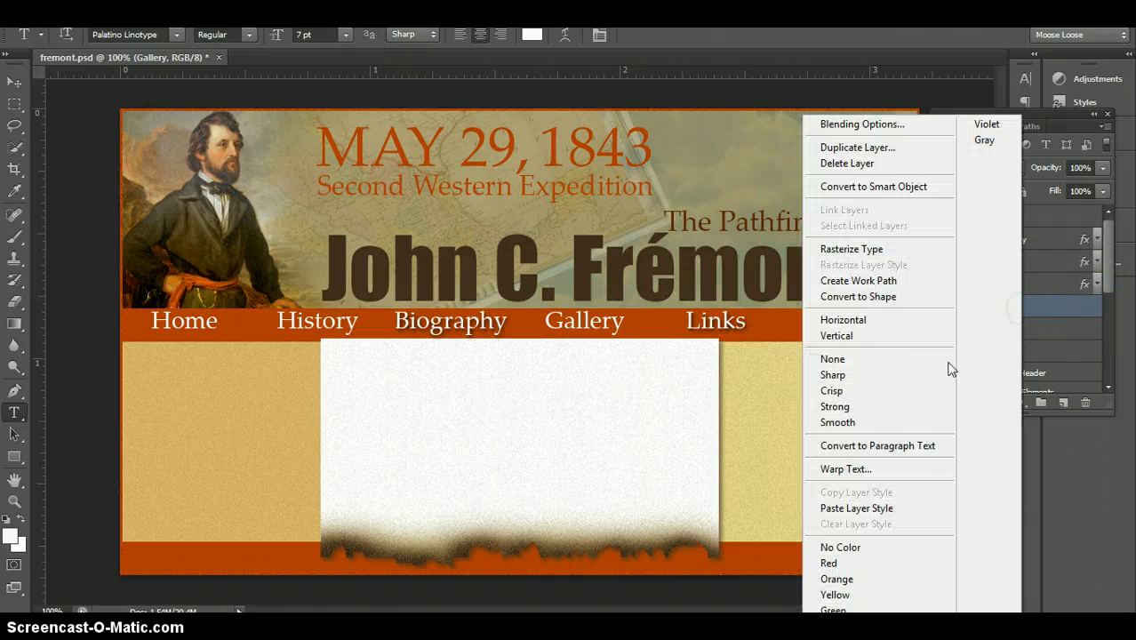
{"action": "left_click", "coordinate": [846, 508]}
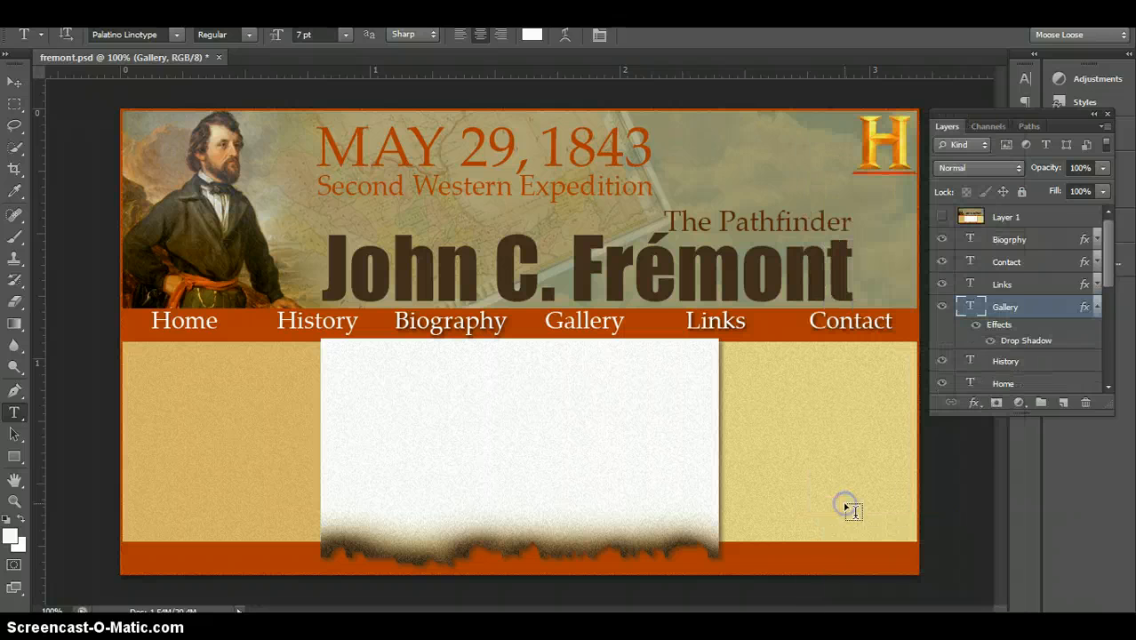
{"action": "left_click", "coordinate": [1097, 306]}
Step: Paste the copied drop shadow style onto the History and Home text layers
{"action": "left_click", "coordinate": [1087, 331]}
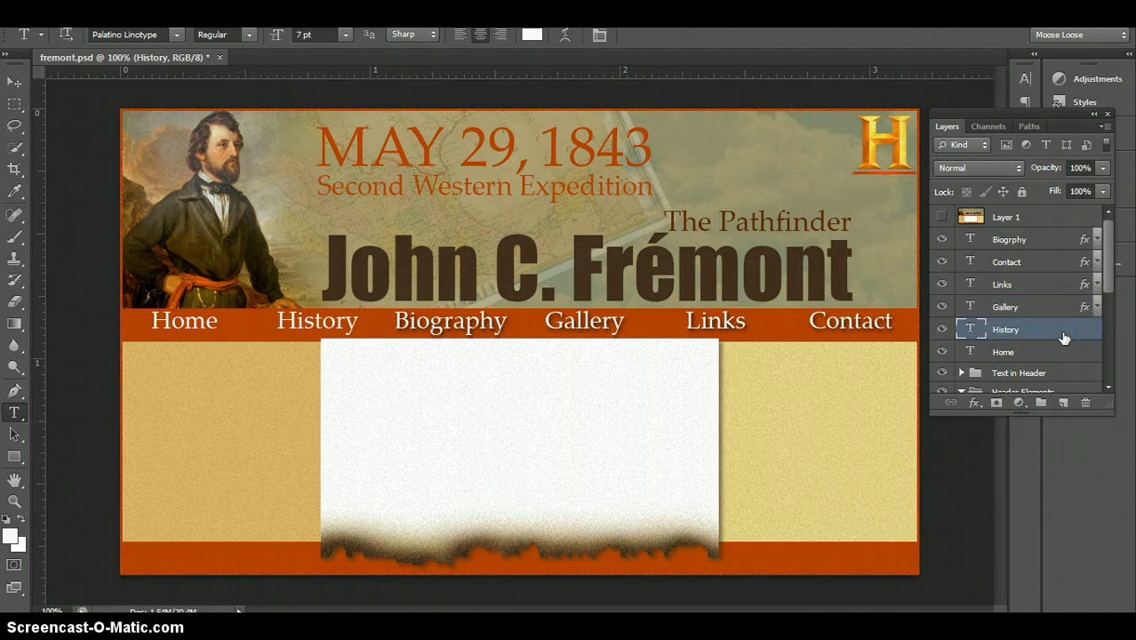
{"action": "right_click", "coordinate": [1062, 332]}
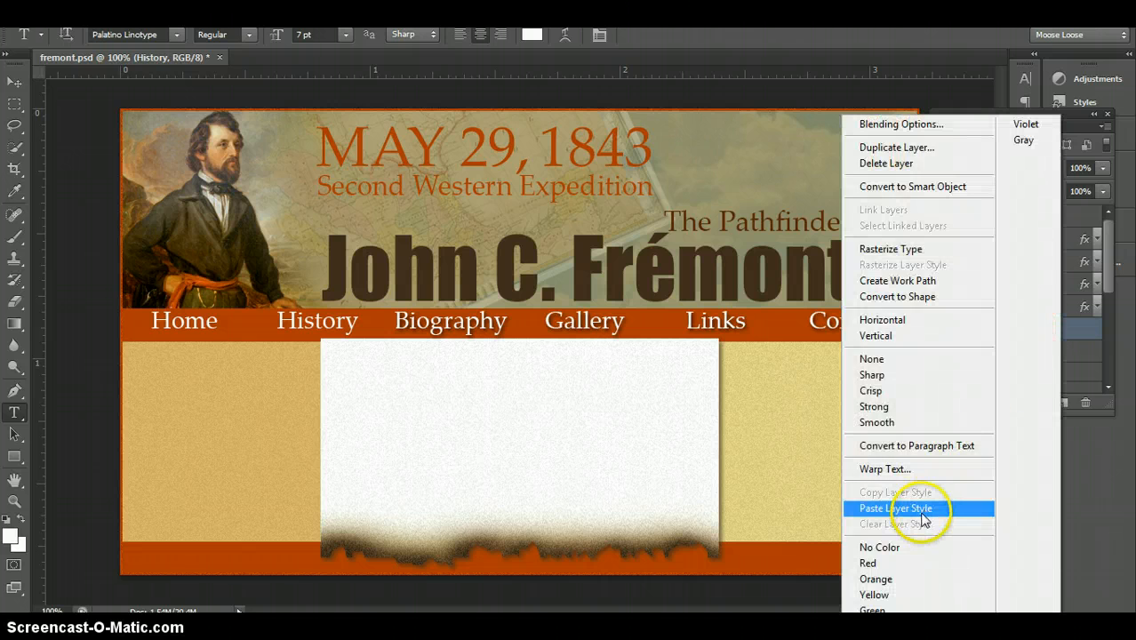
{"action": "left_click", "coordinate": [922, 513]}
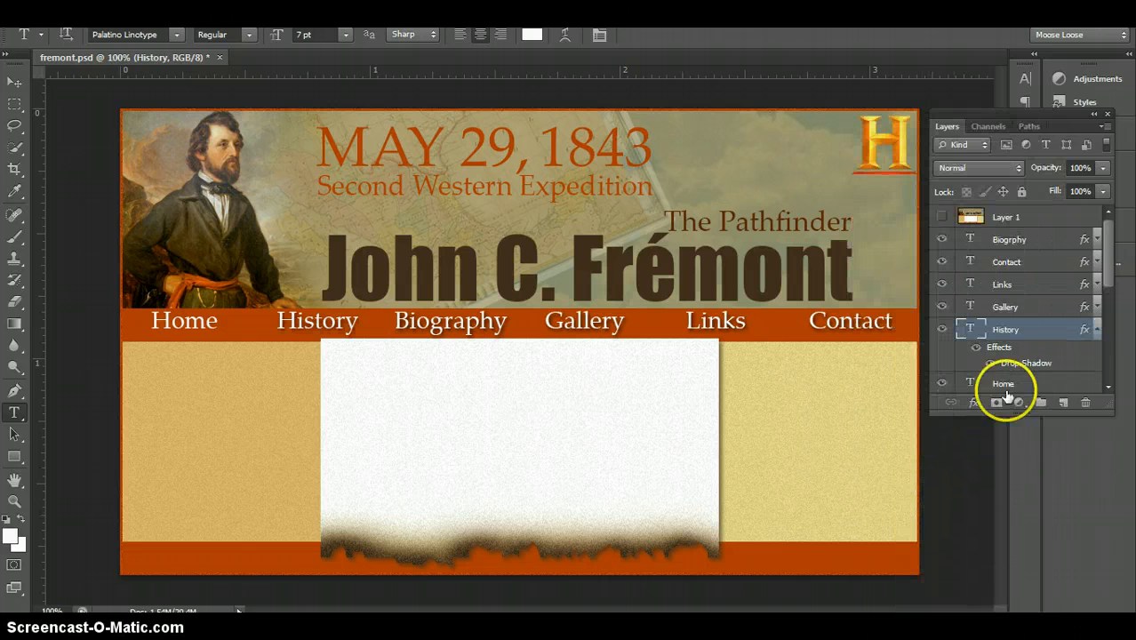
{"action": "left_click", "coordinate": [1096, 329]}
{"action": "left_click", "coordinate": [1059, 354]}
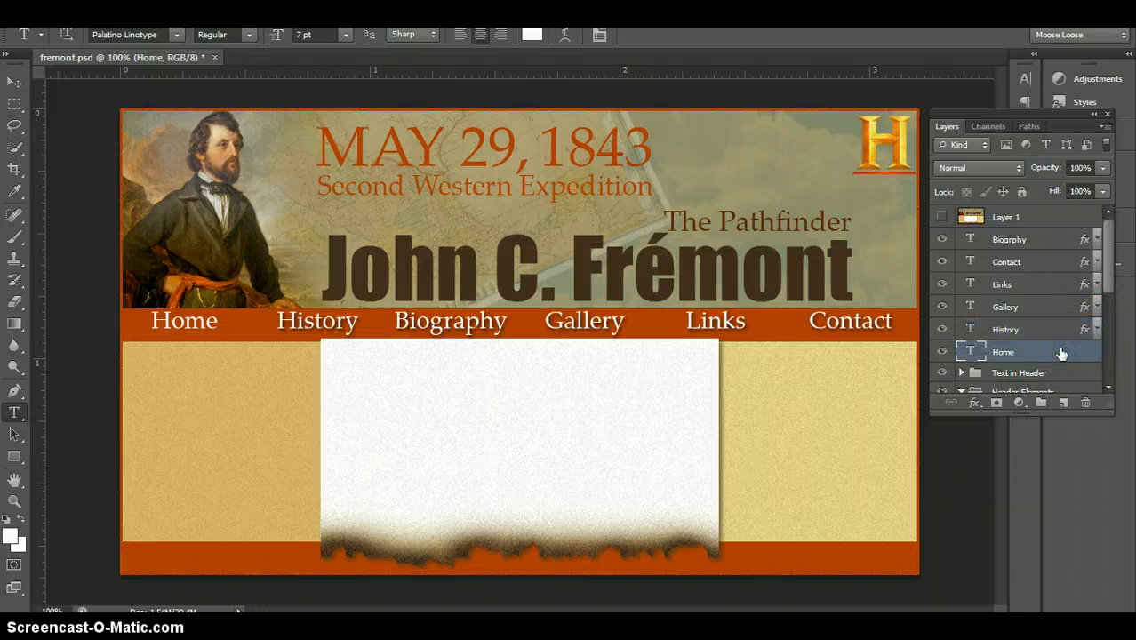
{"action": "right_click", "coordinate": [1060, 352]}
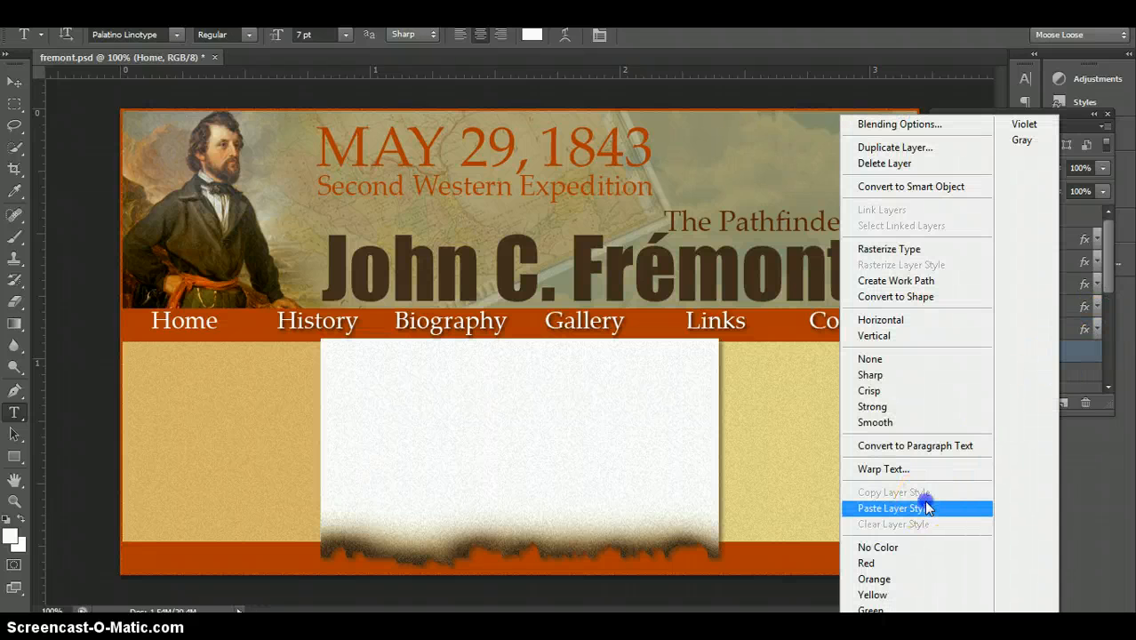
{"action": "left_click", "coordinate": [926, 508]}
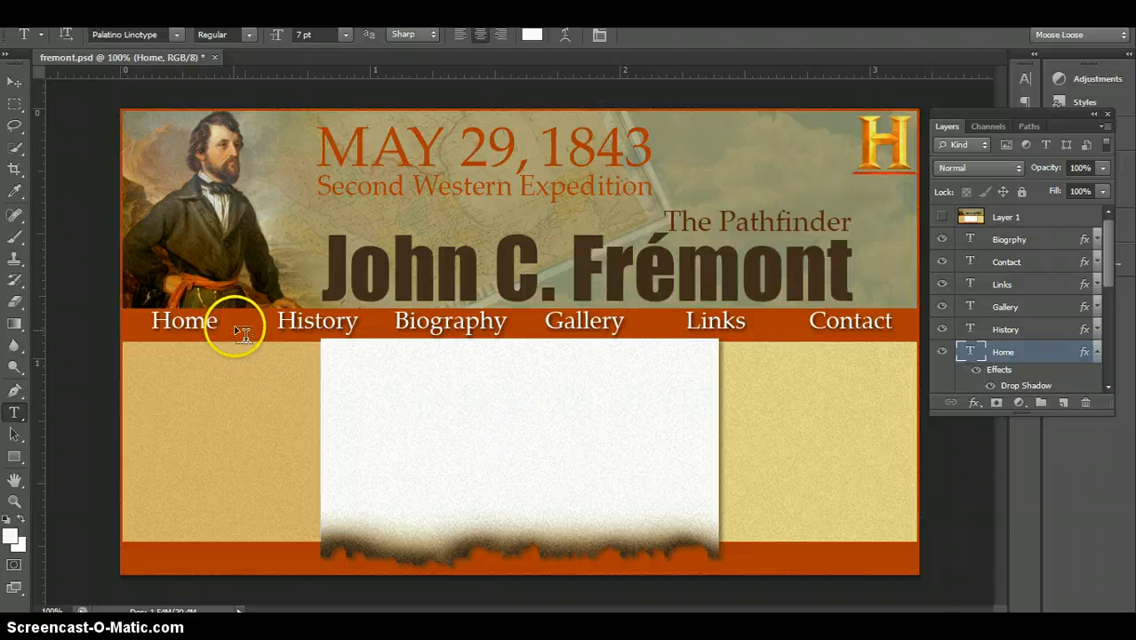
Step: Toggle Layer 1's visibility repeatedly to compare its flattened navigation labels with the editable labels, leaving Layer 1 hidden
{"action": "left_click", "coordinate": [942, 218]}
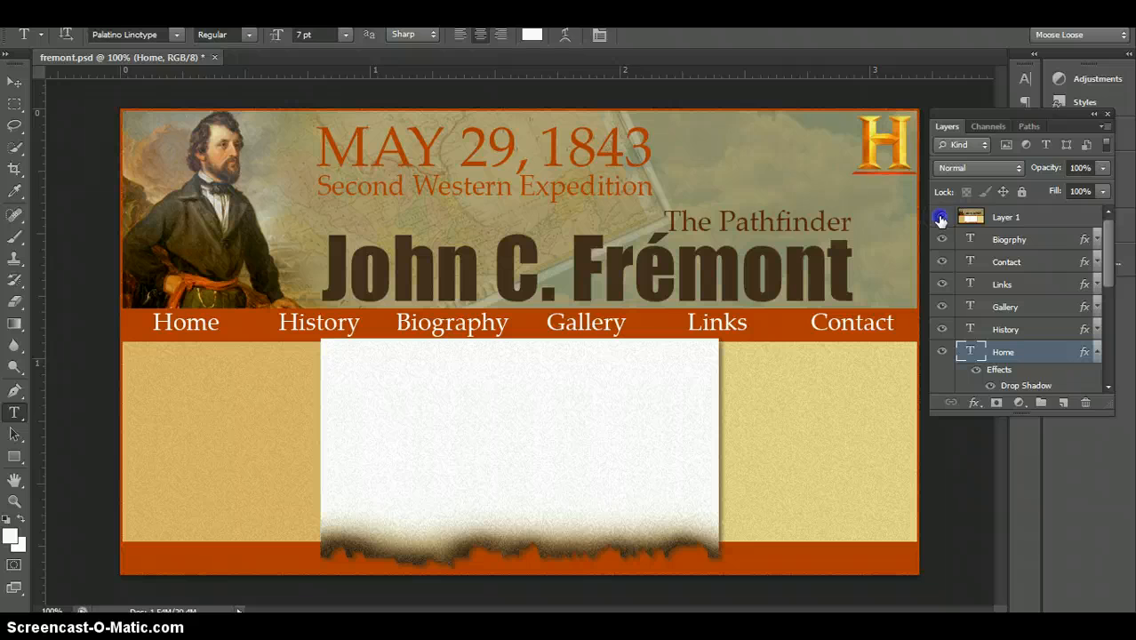
{"action": "left_click", "coordinate": [942, 218]}
{"action": "left_click", "coordinate": [942, 218]}
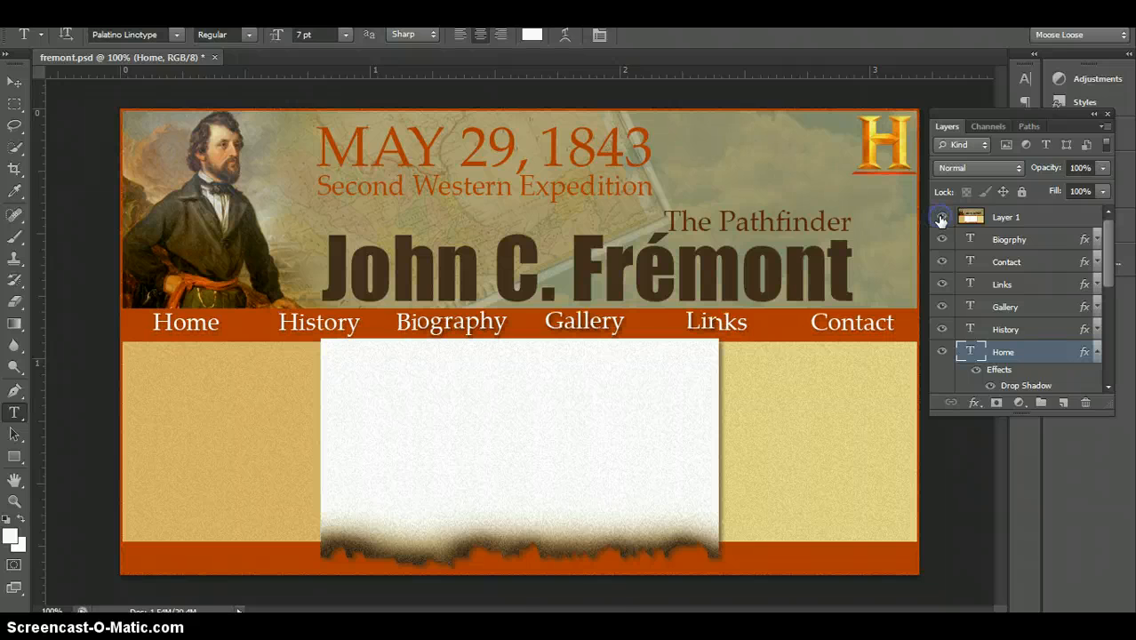
{"action": "left_click", "coordinate": [941, 218]}
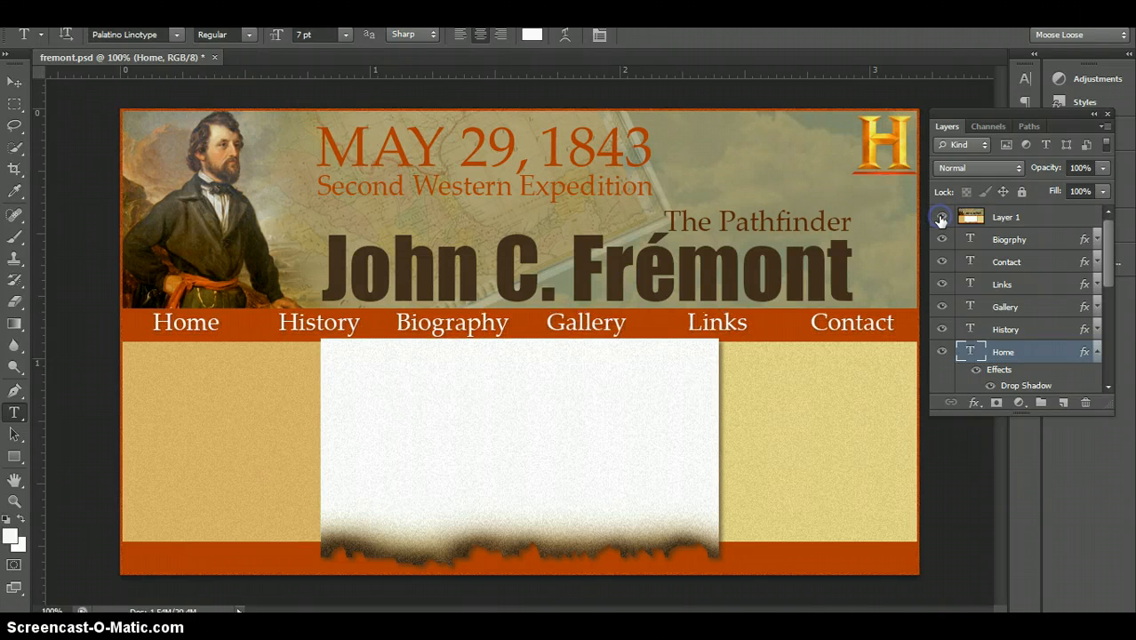
{"action": "left_click", "coordinate": [941, 218]}
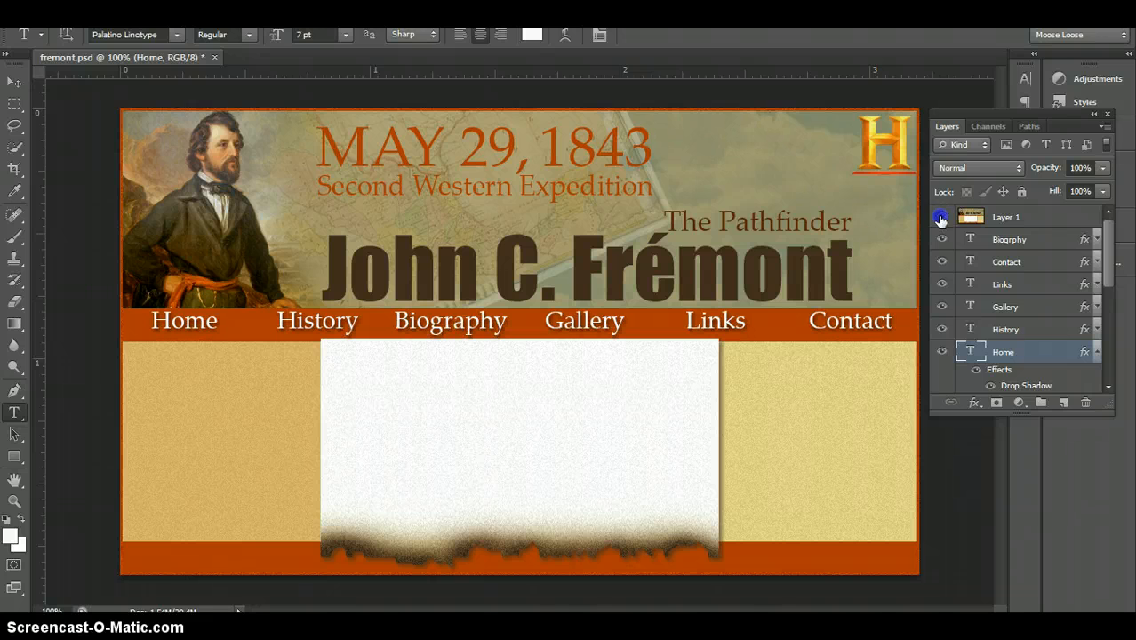
{"action": "left_click", "coordinate": [942, 218]}
{"action": "left_click", "coordinate": [941, 218]}
{"action": "left_click", "coordinate": [942, 218]}
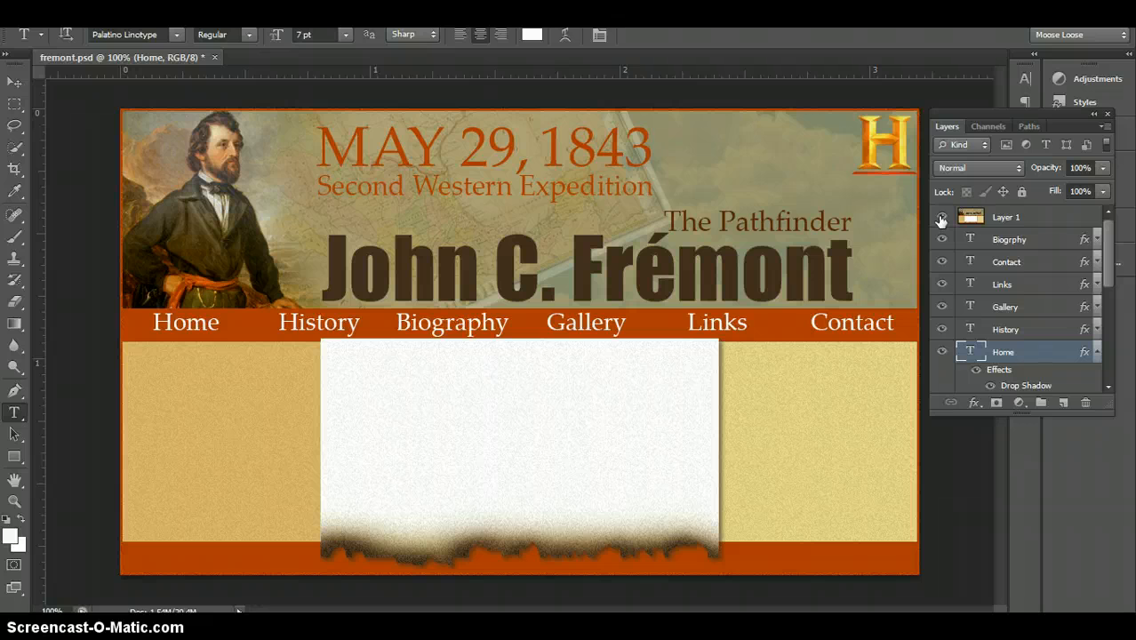
{"action": "left_click", "coordinate": [942, 218]}
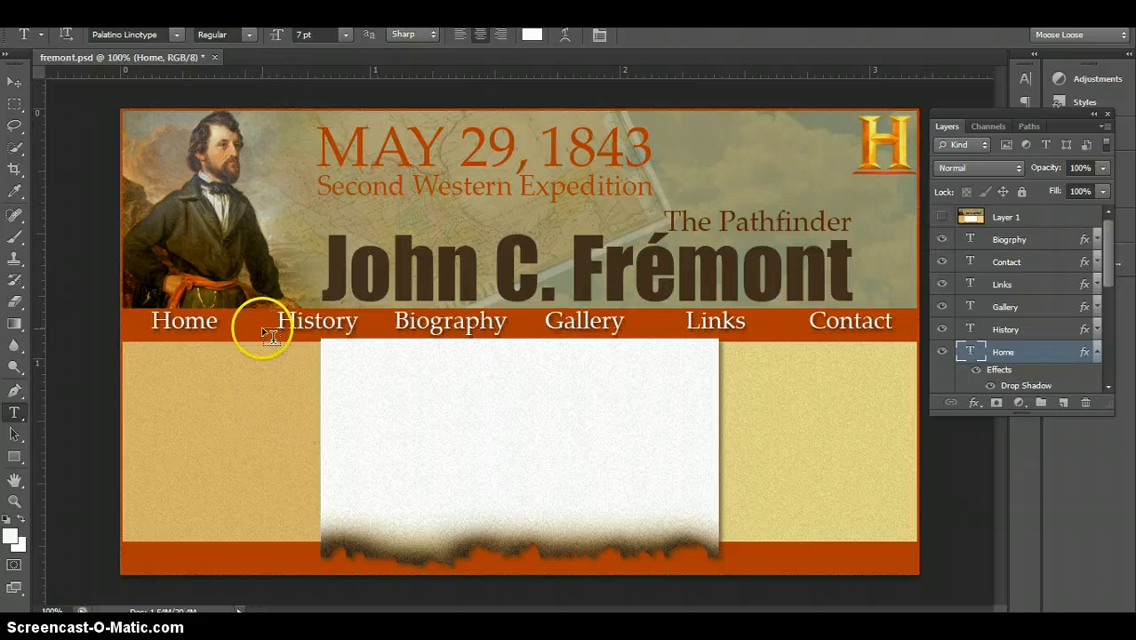
Step: Add a layer above Layer 1 containing a merged copy of the visible artwork, and show Layer 1 in its place
{"action": "left_click", "coordinate": [1011, 222]}
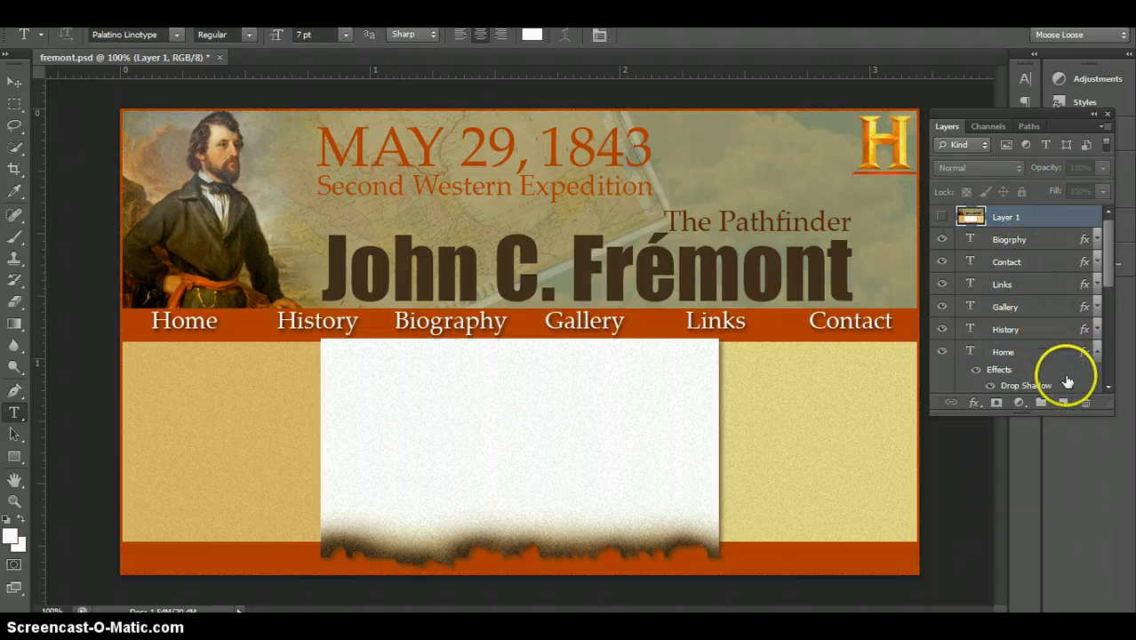
{"action": "left_click", "coordinate": [1066, 405]}
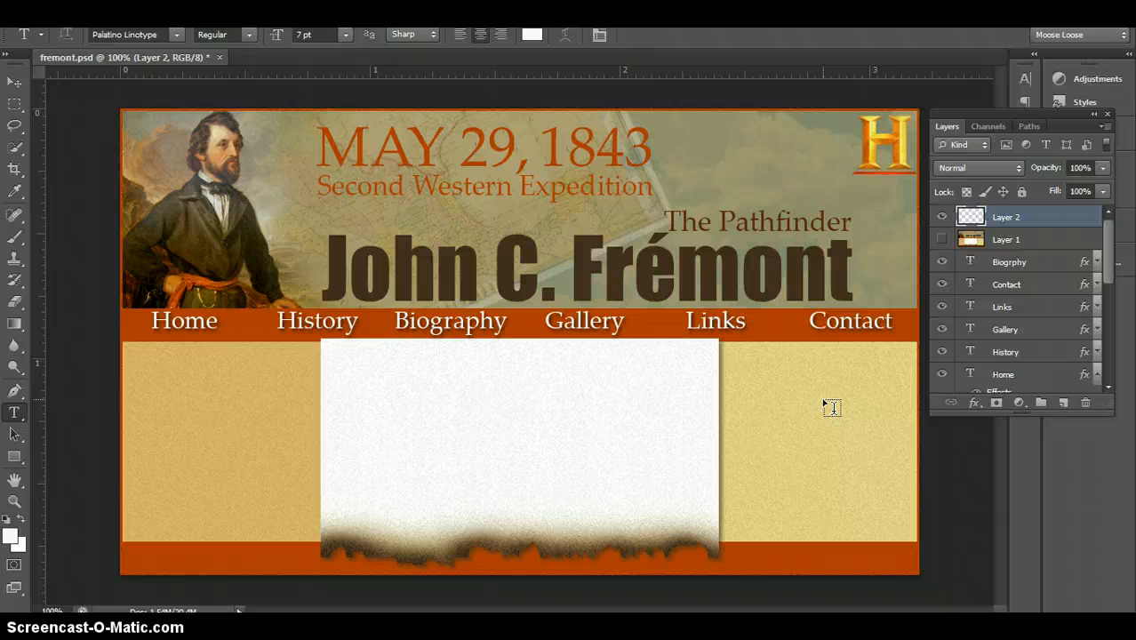
{"action": "left_click", "coordinate": [941, 239]}
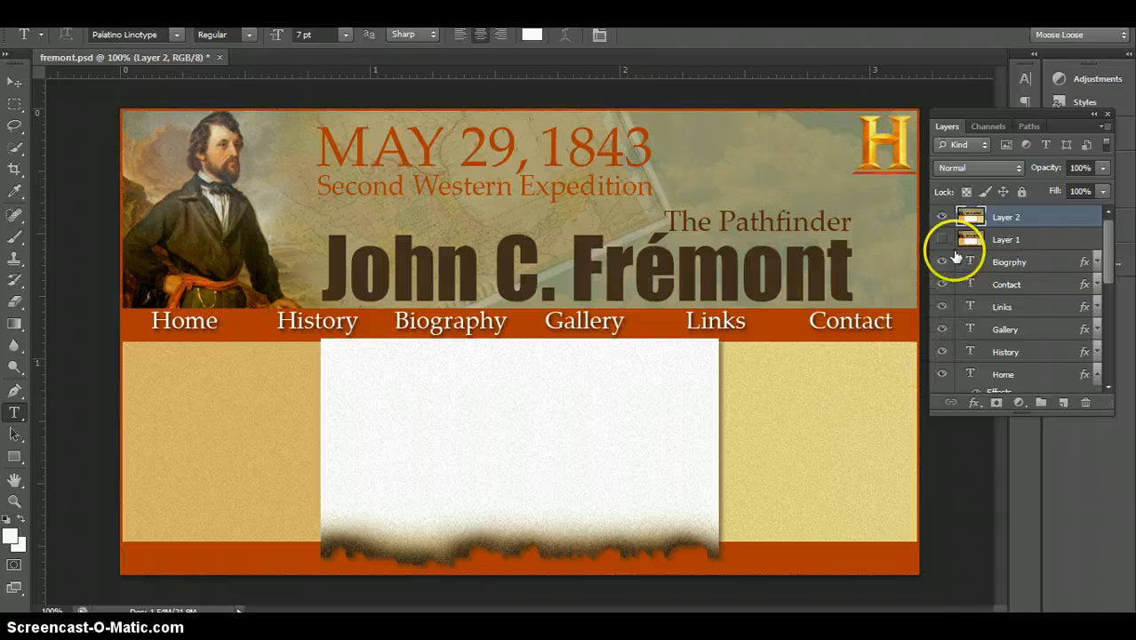
{"action": "left_click", "coordinate": [943, 217]}
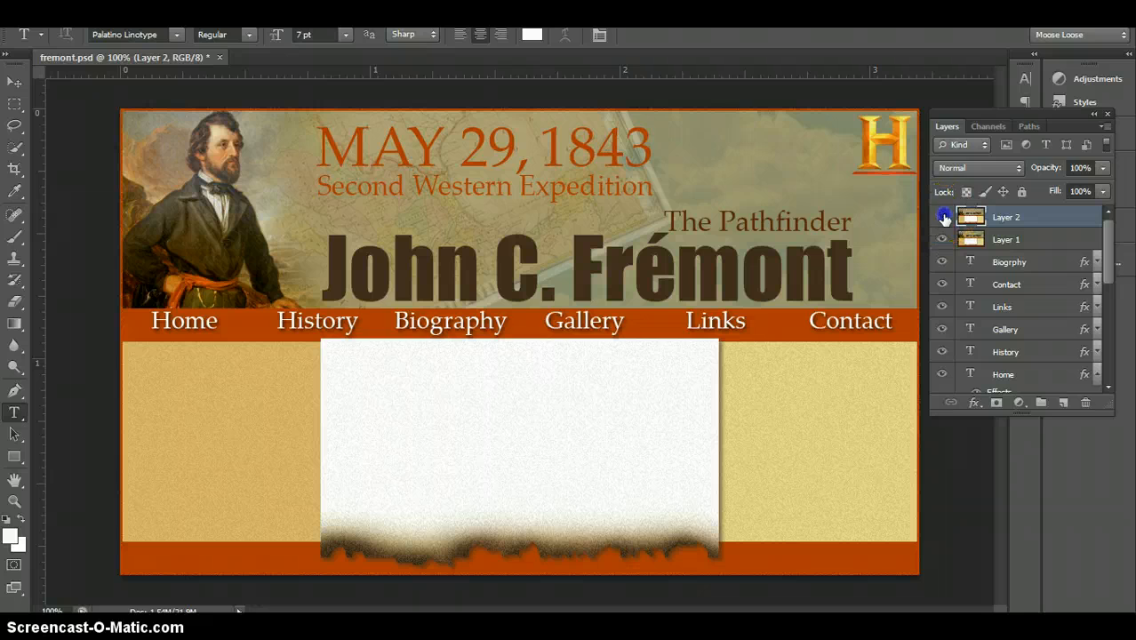
Step: Rename Layer 2 as Rest and Layer 1 as Hover
{"action": "double_click", "coordinate": [1009, 217]}
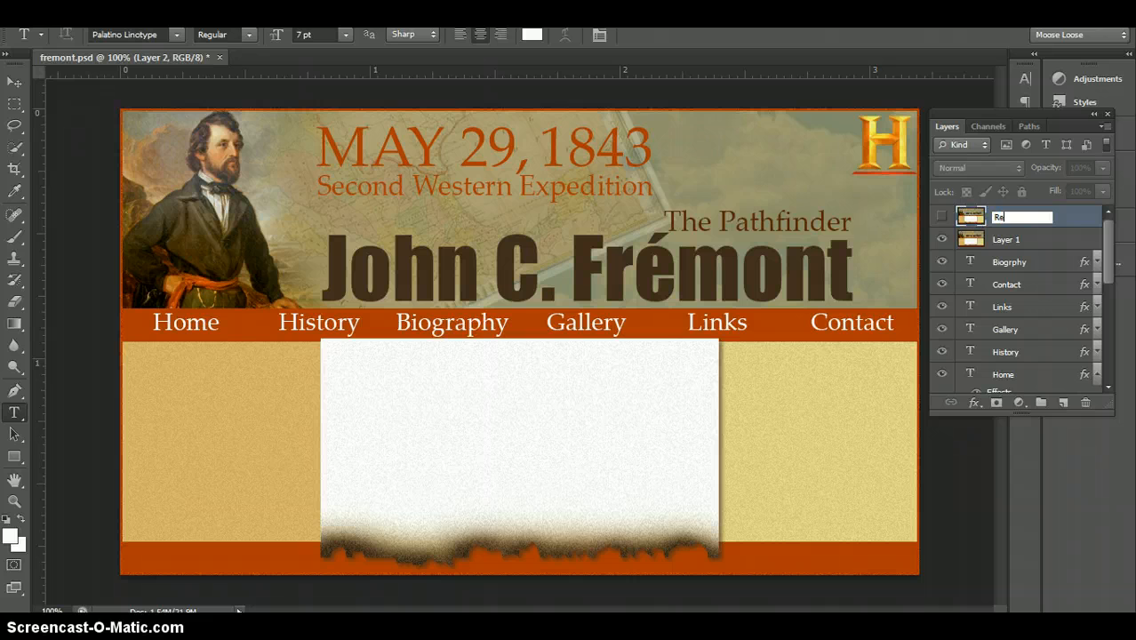
{"action": "left_click", "coordinate": [1003, 241]}
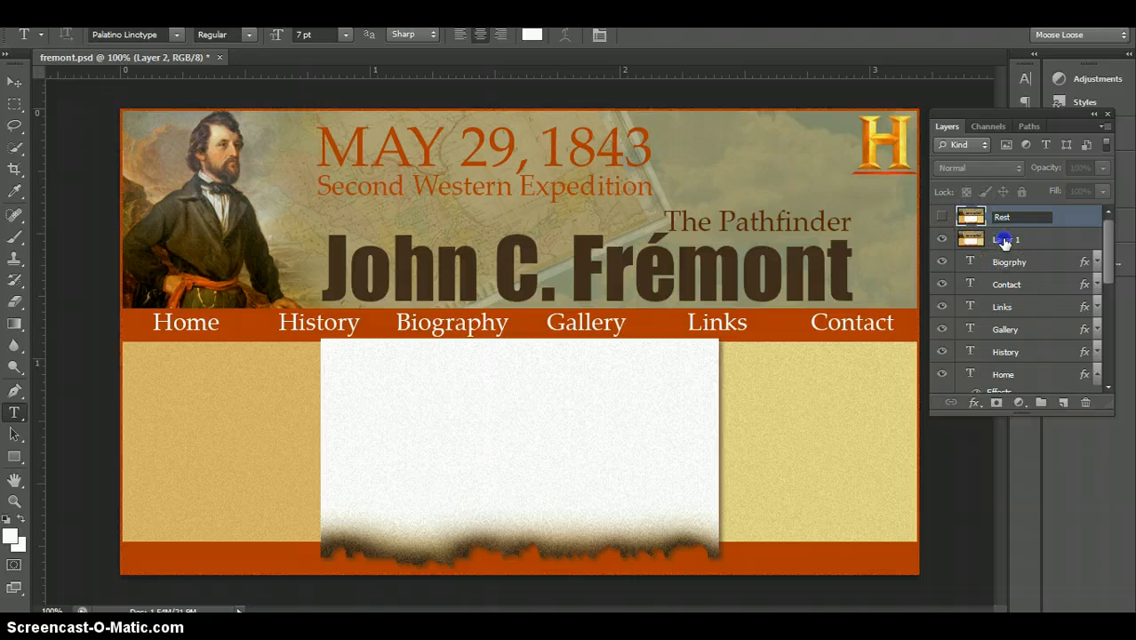
{"action": "double_click", "coordinate": [1003, 241]}
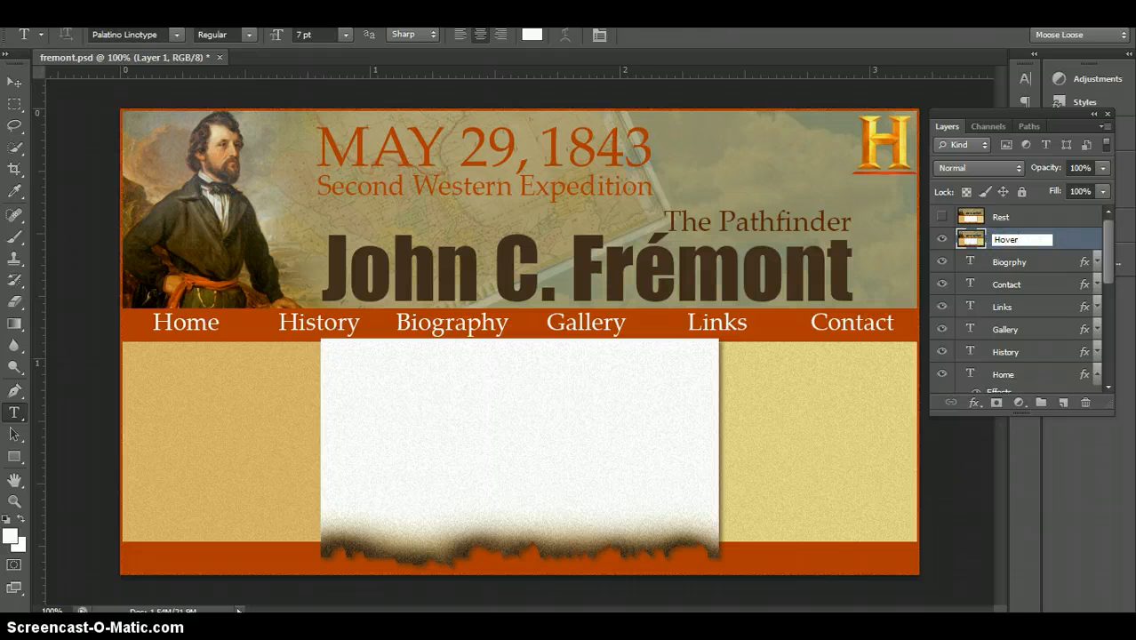
{"action": "left_click", "coordinate": [1052, 263]}
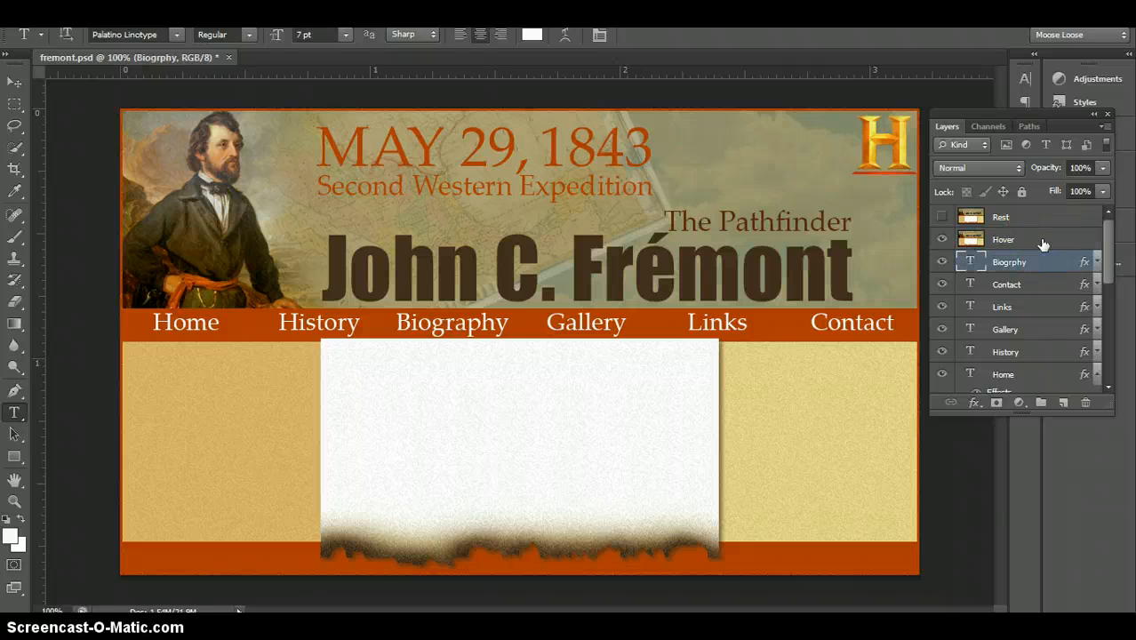
Step: Toggle the Rest layer's visibility to compare the navigation labels' rest and hover states, leaving Rest hidden
{"action": "left_click", "coordinate": [942, 217]}
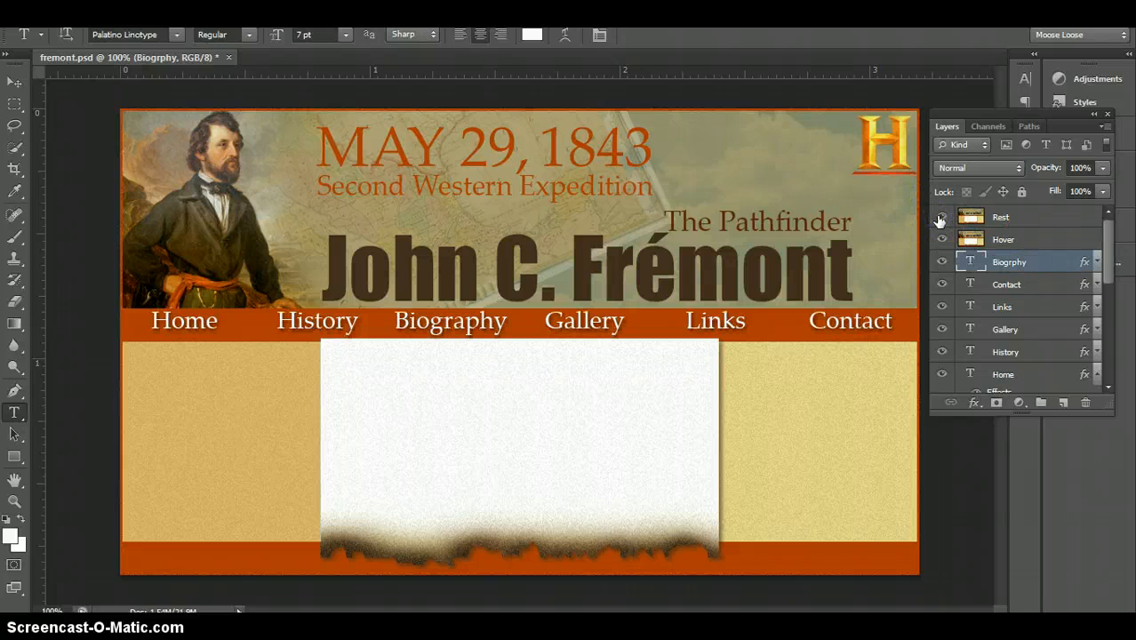
{"action": "left_click", "coordinate": [941, 217]}
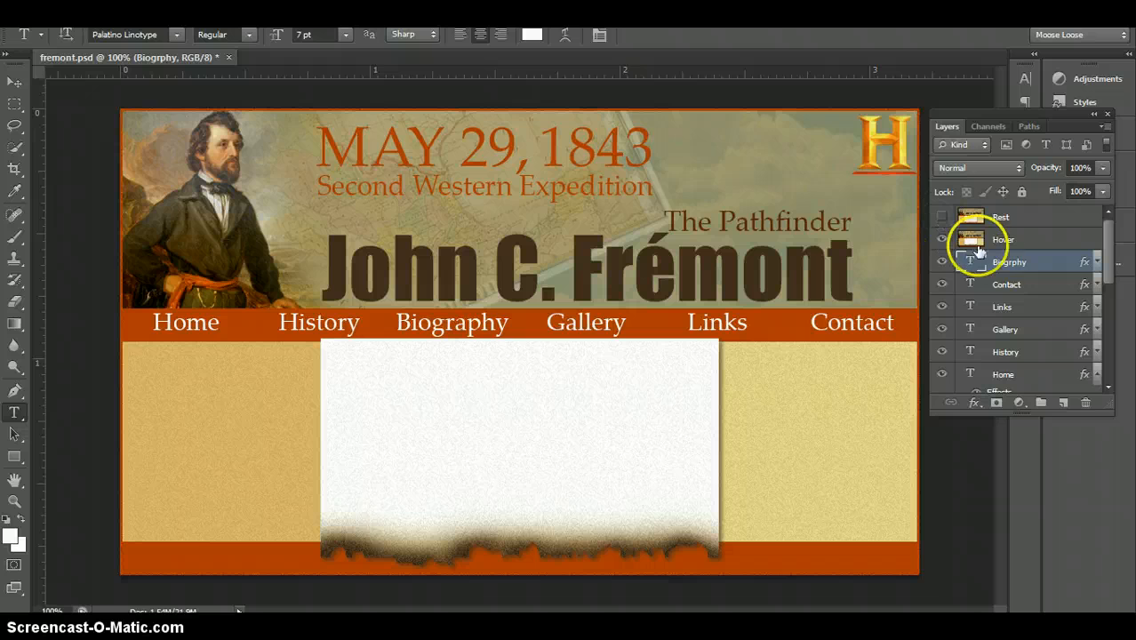
{"action": "left_click", "coordinate": [942, 217]}
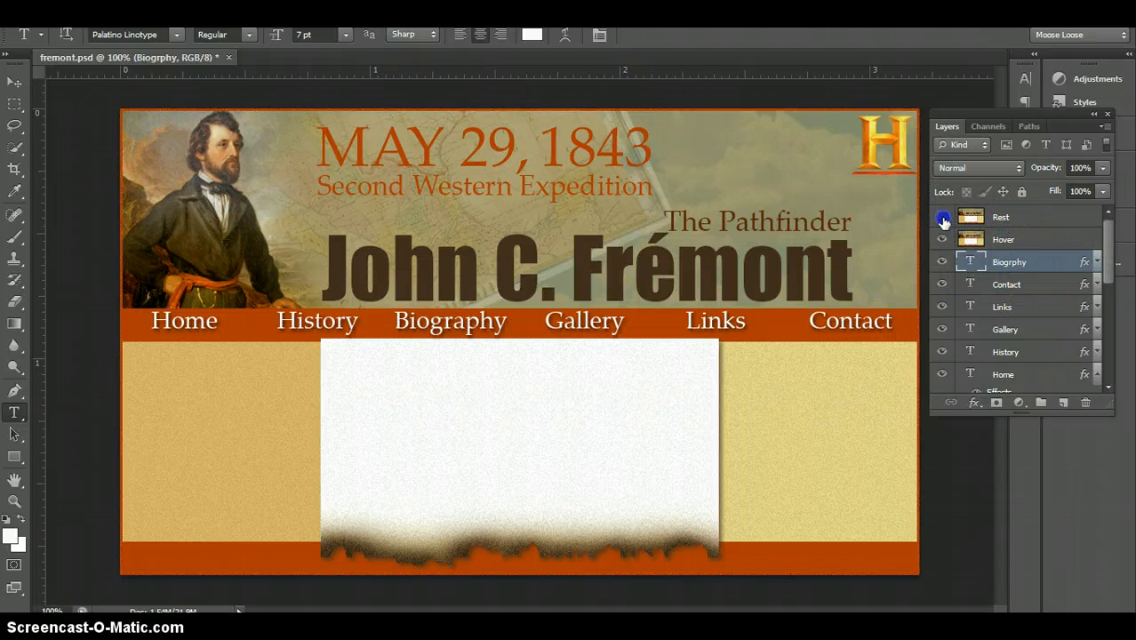
{"action": "left_click", "coordinate": [943, 218]}
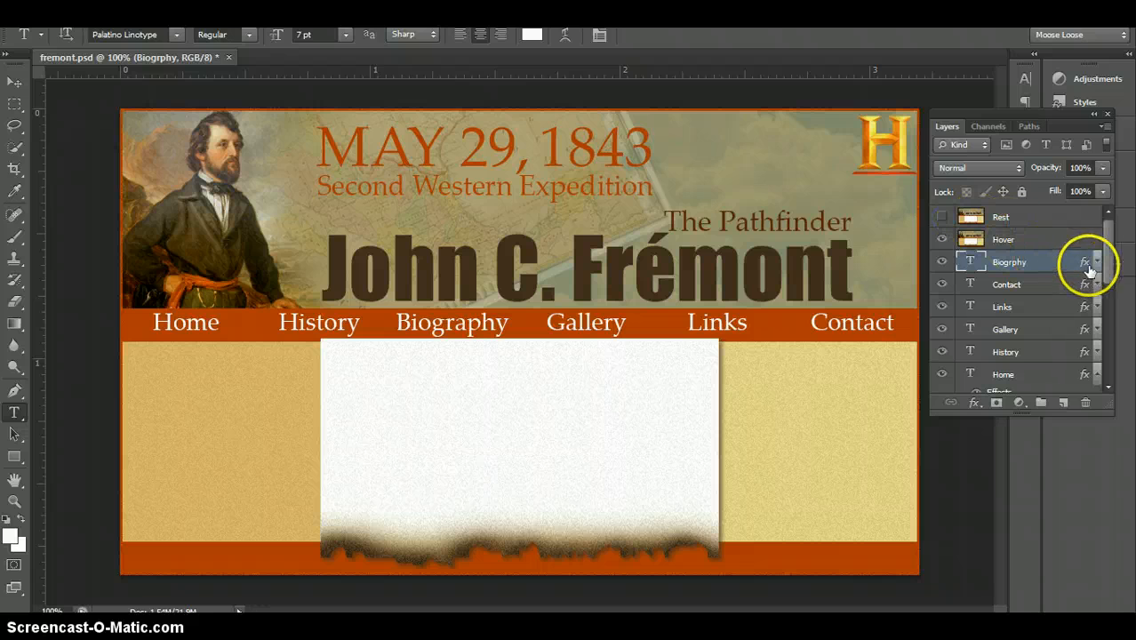
{"action": "mouse_move", "coordinate": [1109, 264]}
{"action": "left_mouse_down"}
{"action": "mouse_move", "coordinate": [1097, 294]}
{"action": "mouse_move", "coordinate": [1113, 378]}
{"action": "mouse_move", "coordinate": [1103, 252]}
{"action": "left_mouse_up"}
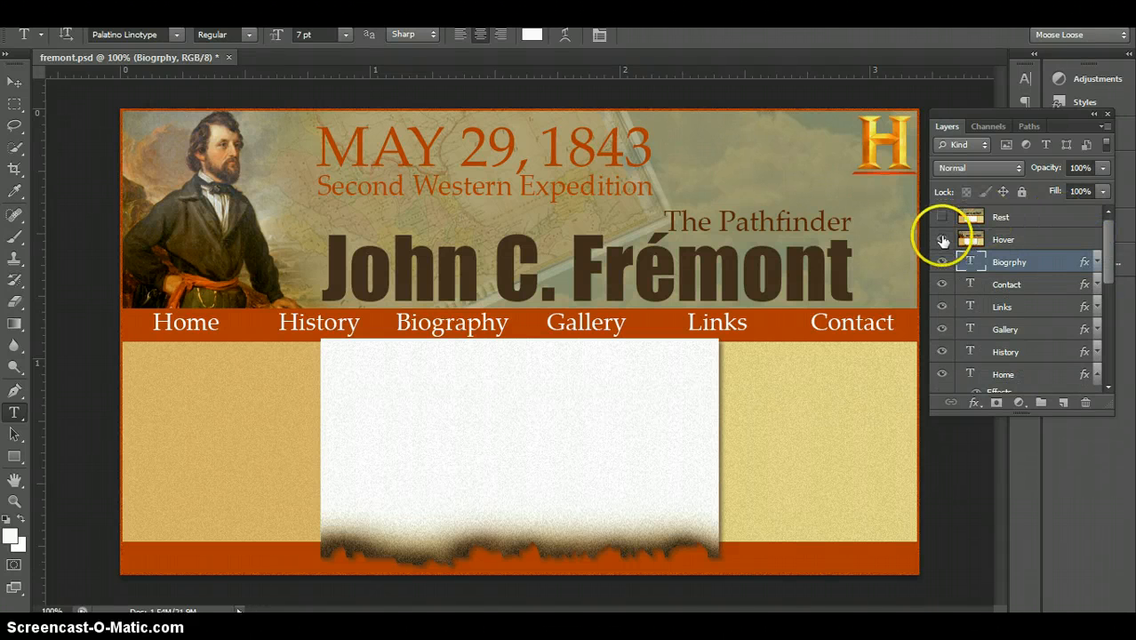
Step: Hide the Hover layer and collapse the Home layer's effects list and the Header Elements group
{"action": "left_click_drag", "start_coordinate": [943, 240], "coordinate": [1106, 317]}
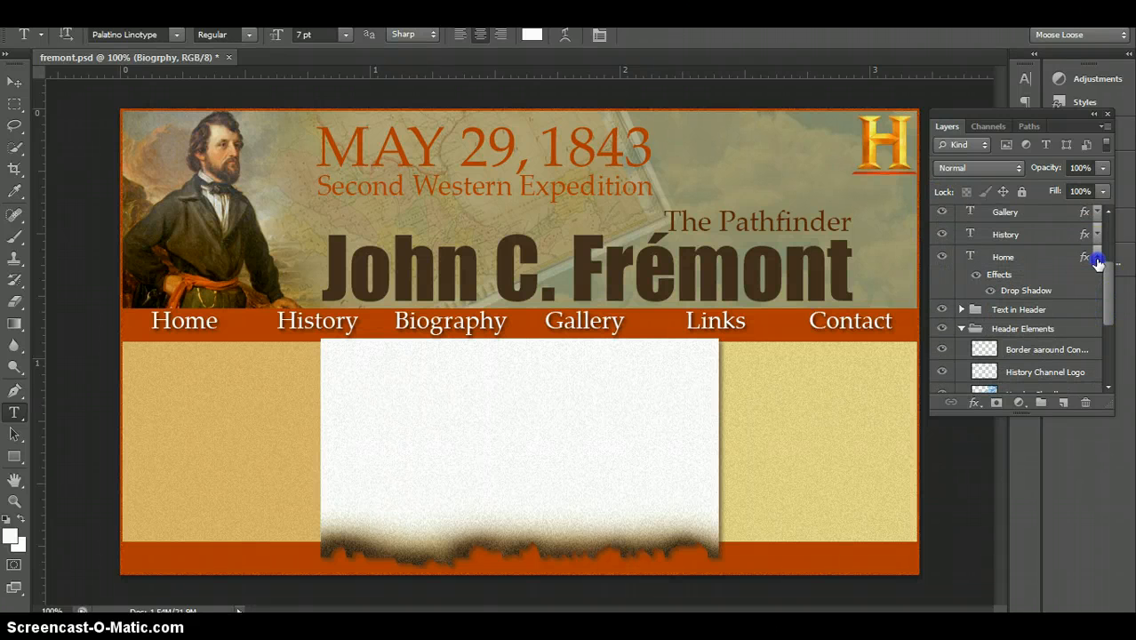
{"action": "left_click", "coordinate": [1097, 257]}
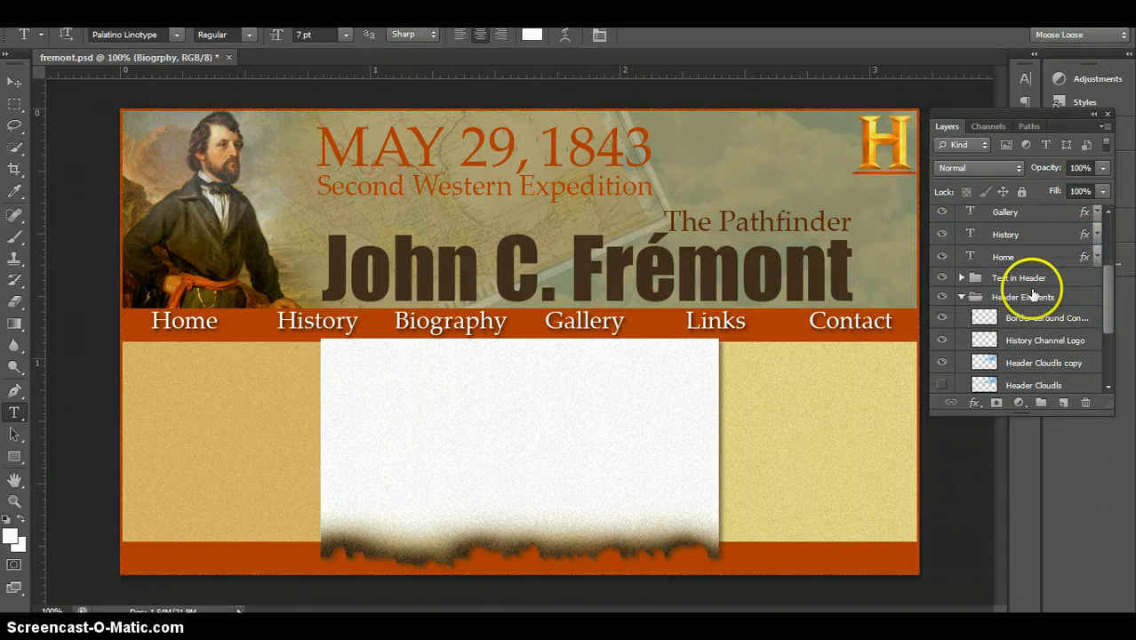
{"action": "left_click", "coordinate": [961, 296]}
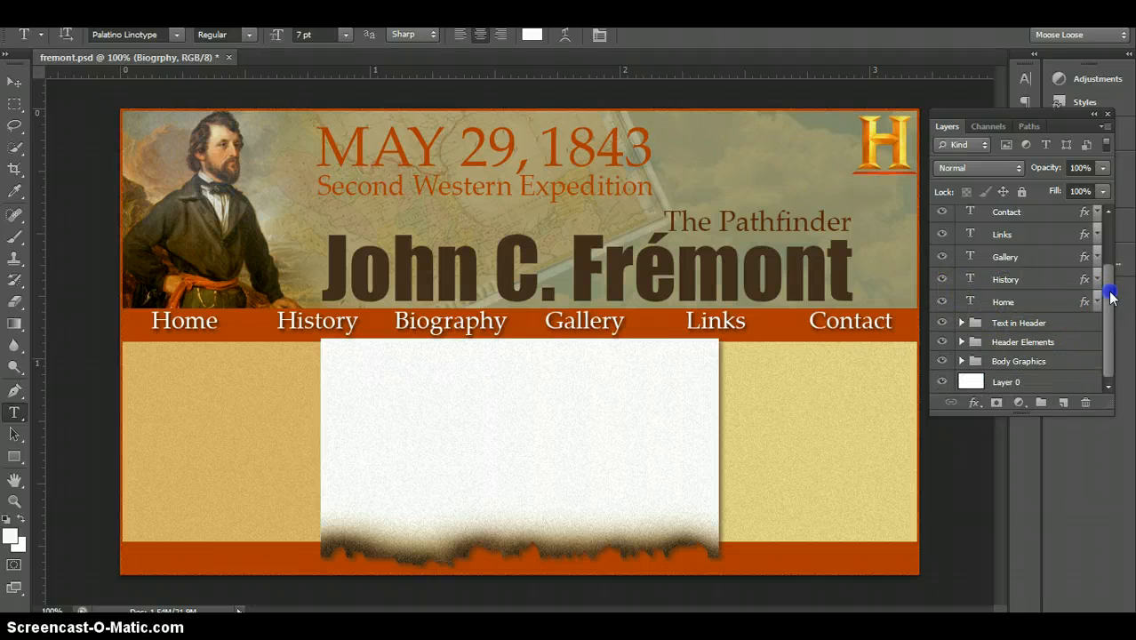
{"action": "left_click_drag", "start_coordinate": [1110, 296], "coordinate": [1113, 248]}
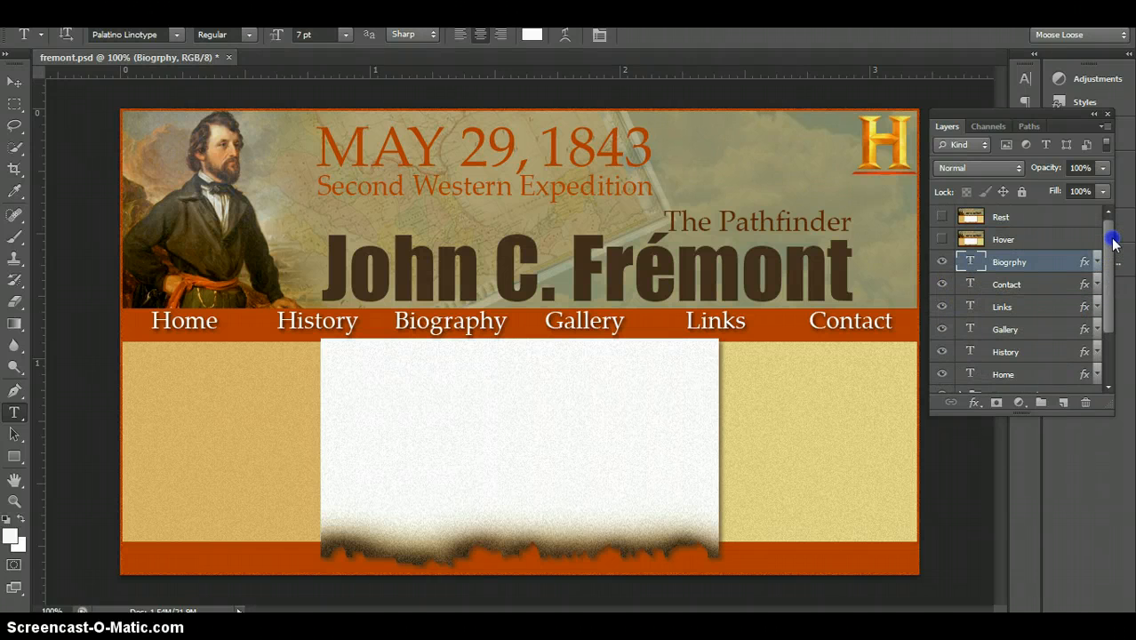